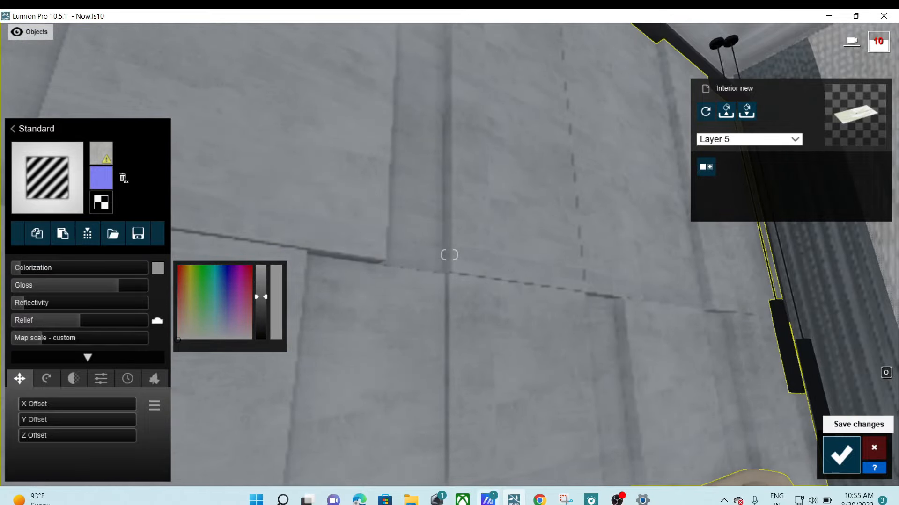
Save the material changes and refresh the preview of photo 9.
click(841, 454)
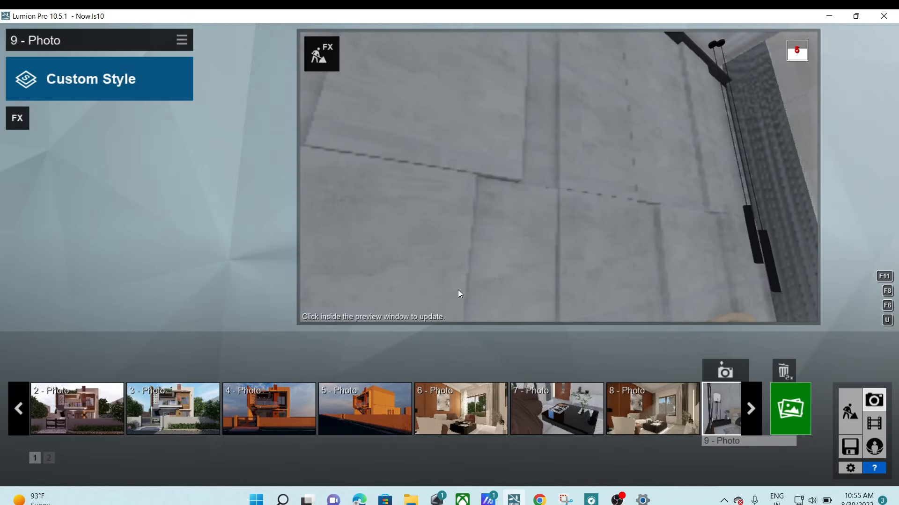
click(458, 291)
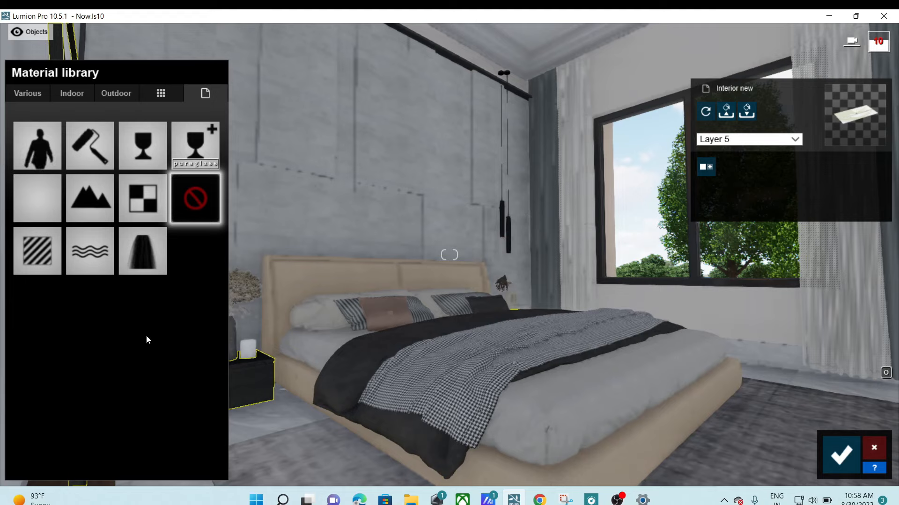
Give the black bedside table and picture frame a Standard material with gloss 1.5, lowered reflectivity and almost no relief.
click(52, 253)
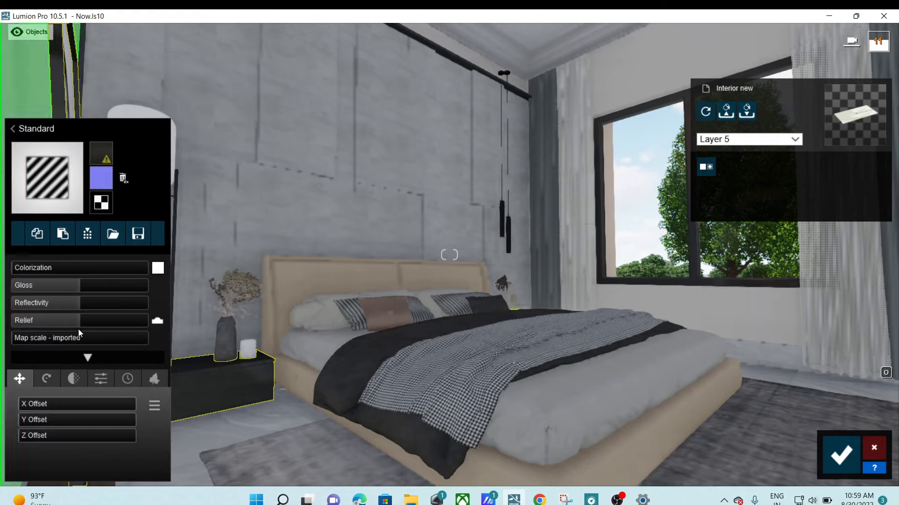
right_drag(398, 309, 305, 332)
drag(80, 320, 21, 327)
drag(65, 306, 105, 285)
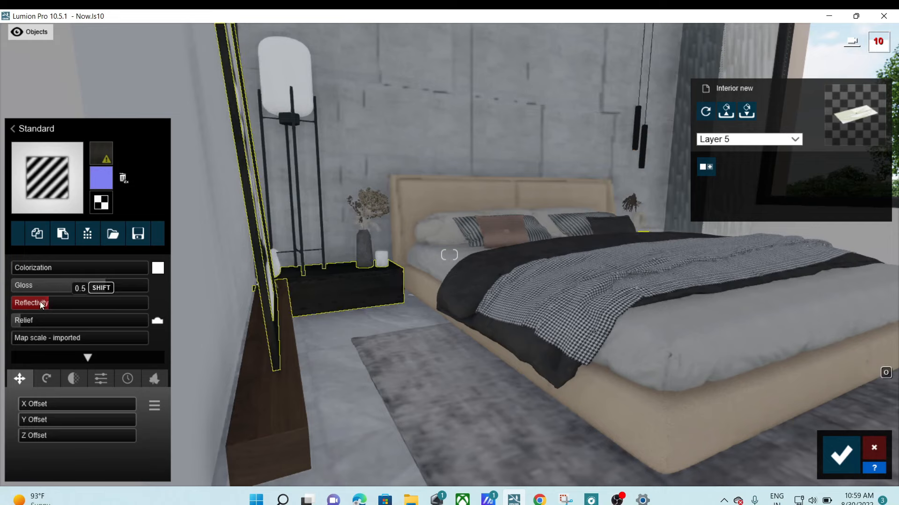
drag(49, 301, 114, 283)
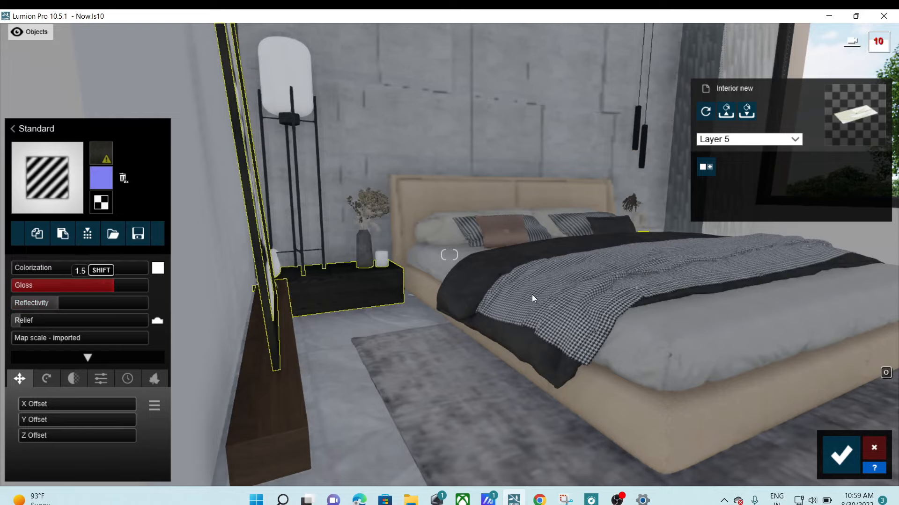
Adjust the Standard material of the wooden ledge below the picture to reflectivity 0.5 and gloss about 1.4.
right_drag(582, 360, 369, 360)
right_drag(430, 300, 409, 311)
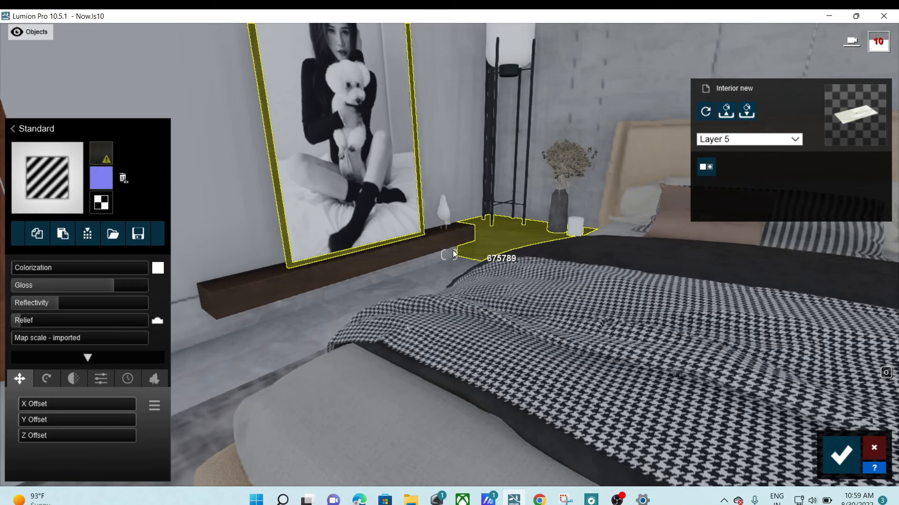
click(350, 259)
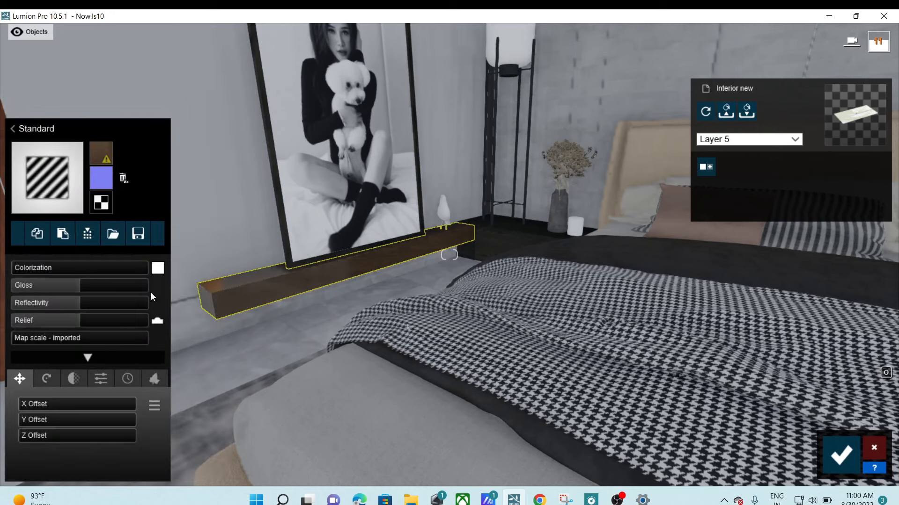
drag(72, 300, 55, 306)
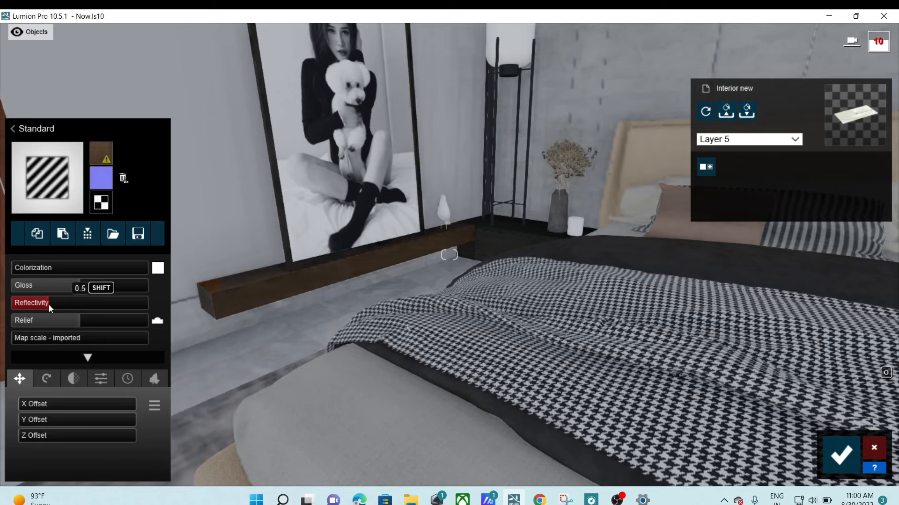
drag(92, 285, 95, 286)
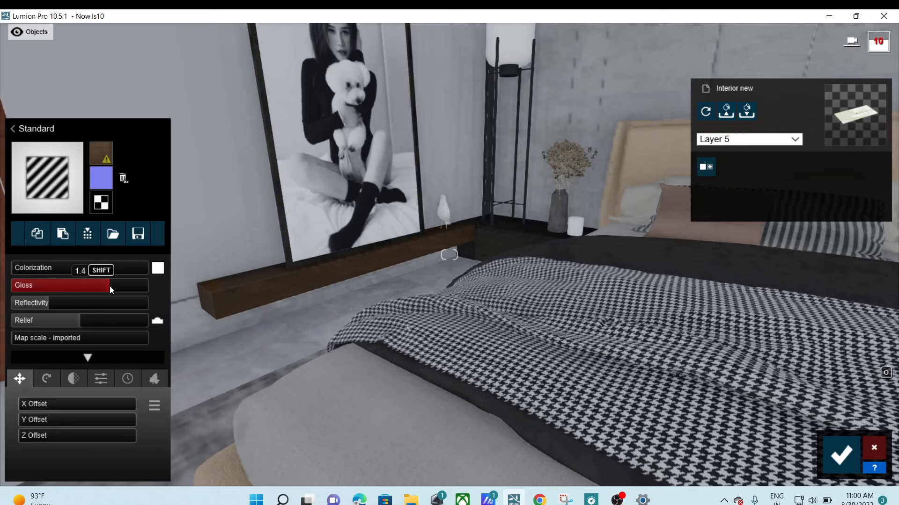
drag(111, 286, 112, 287)
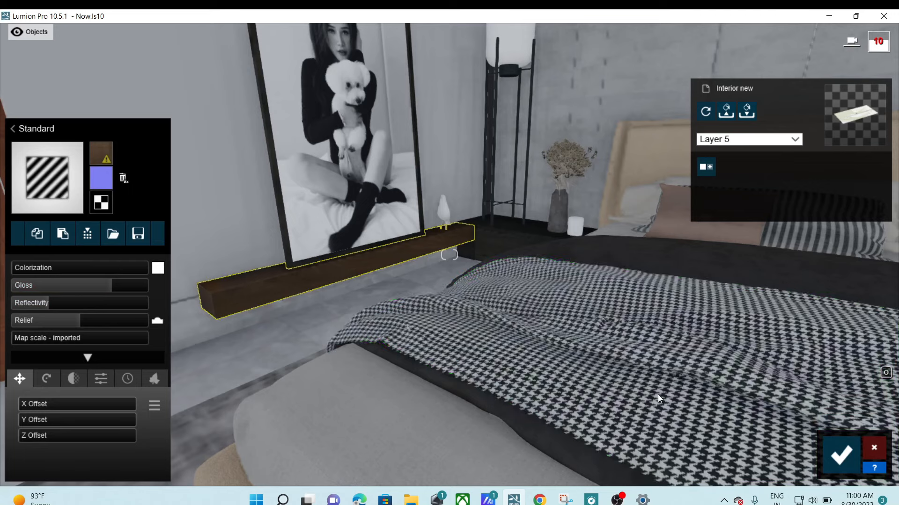
Remove the normal map from the framed picture's material and browse the desktop for a replacement colour texture.
right_drag(498, 336, 477, 242)
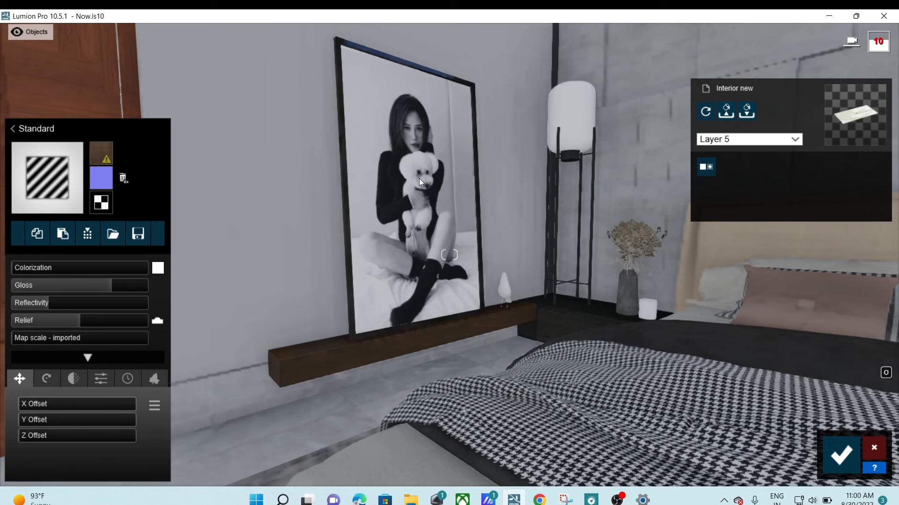
click(464, 206)
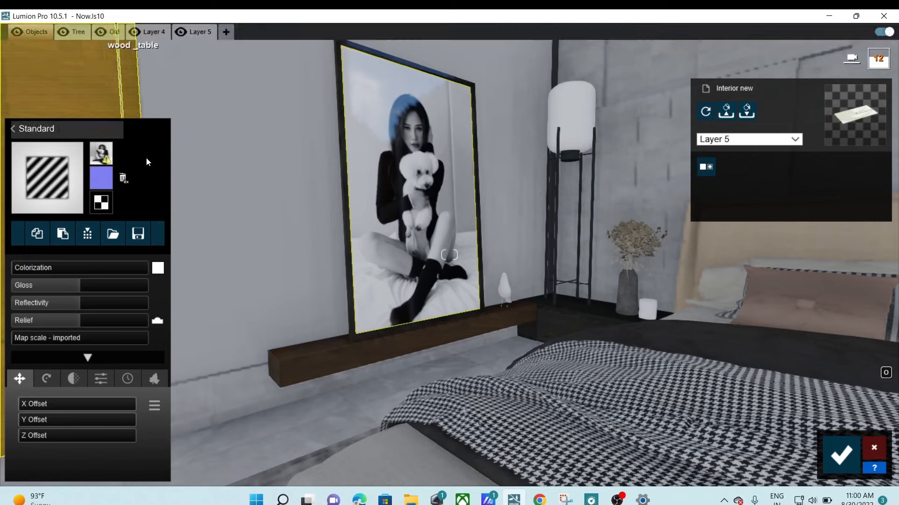
click(123, 179)
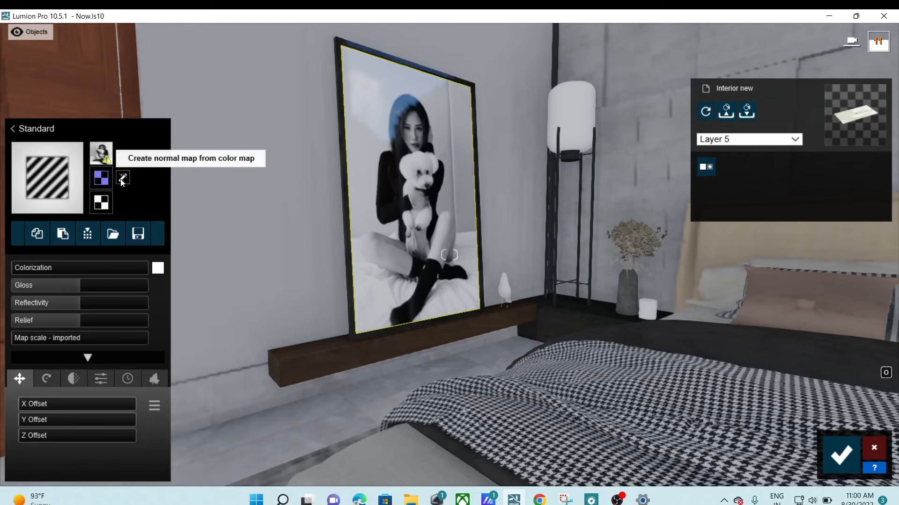
click(105, 154)
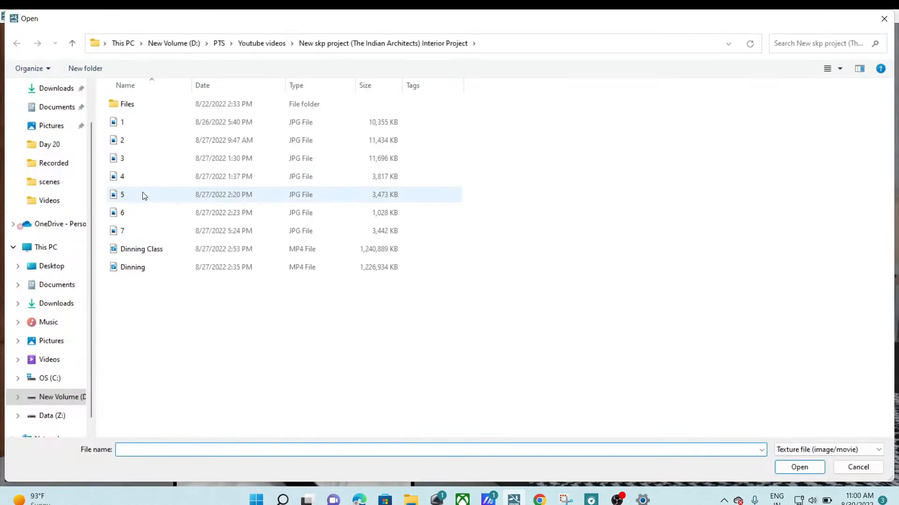
click(52, 266)
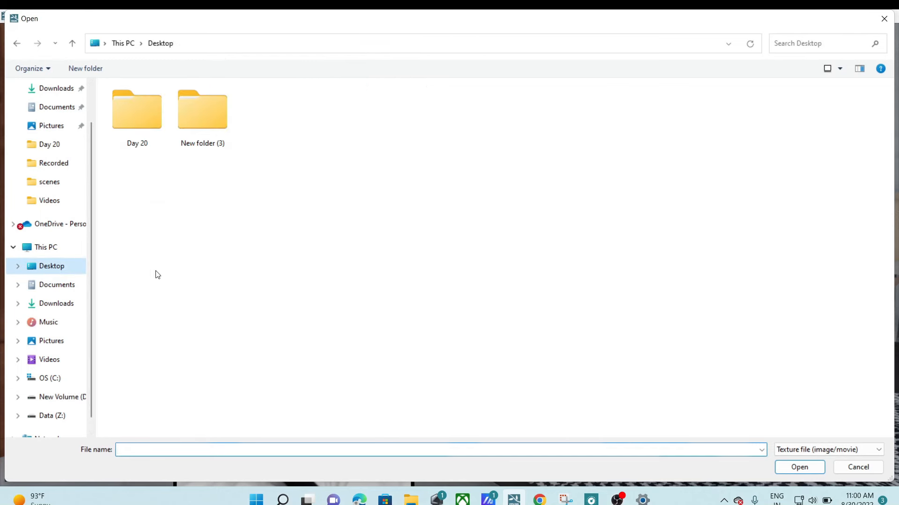
double_click(187, 112)
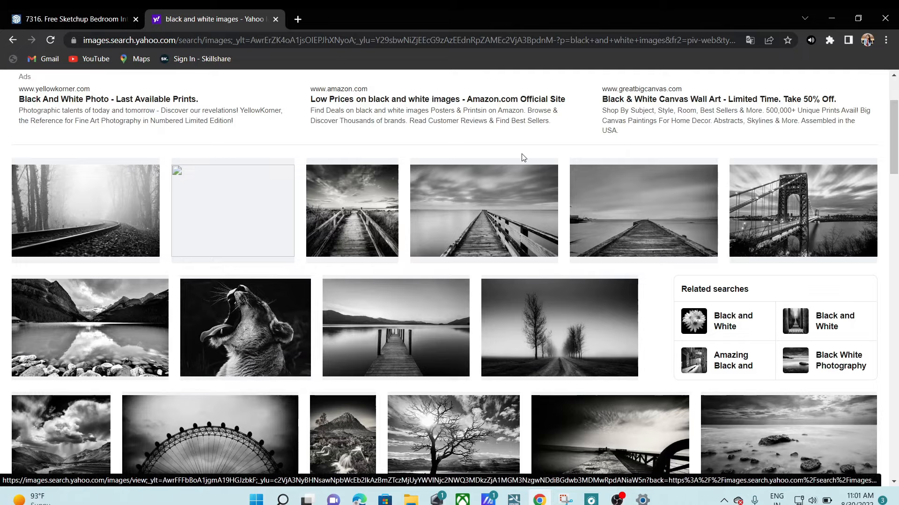
In Chrome, save the upright misty tree photo from the black and white image results to the desktop as th (1).
scroll(556, 348, down, 4)
scroll(556, 349, down, 10)
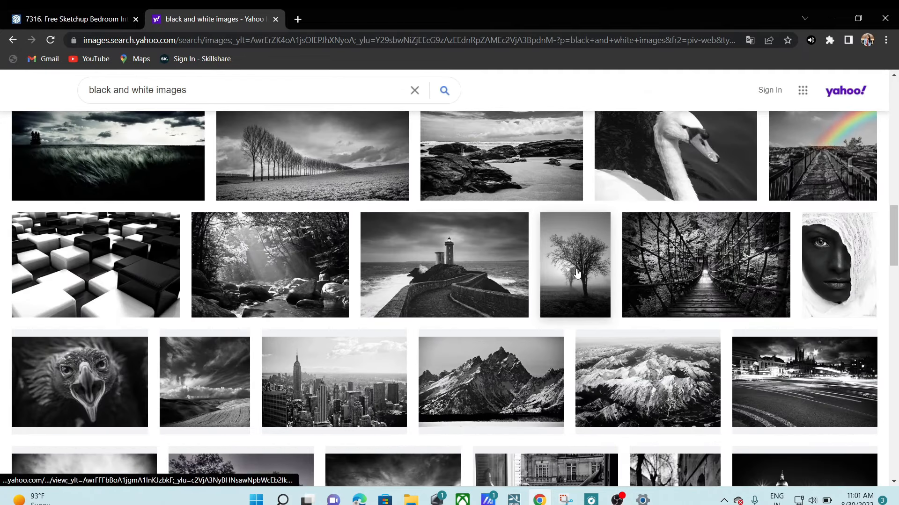
right_click(580, 257)
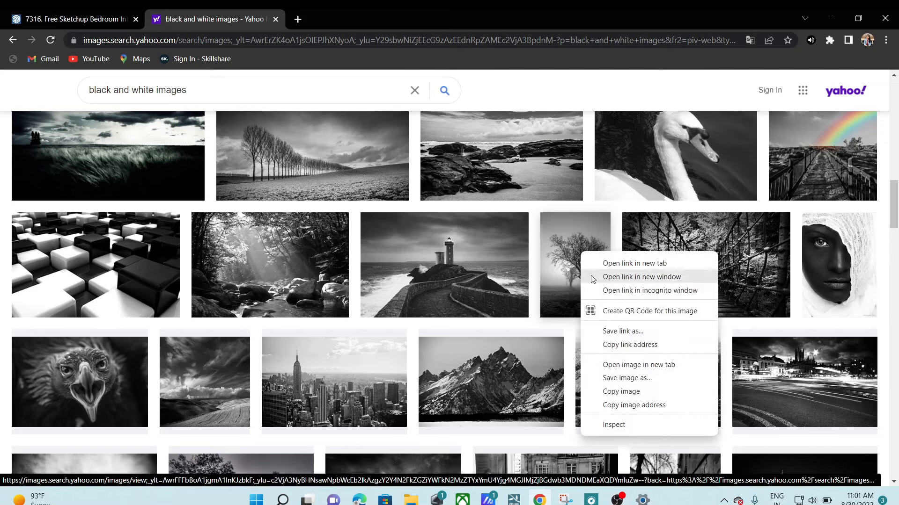
click(622, 378)
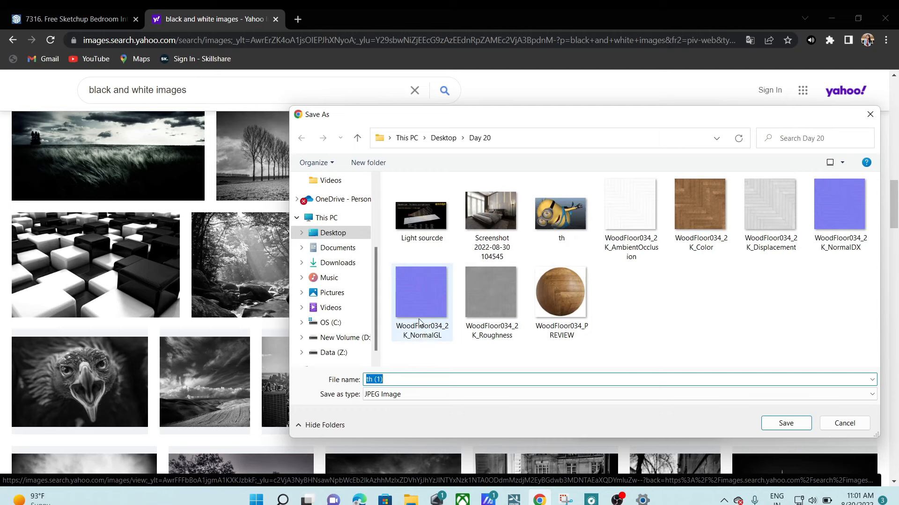
click(345, 233)
click(765, 426)
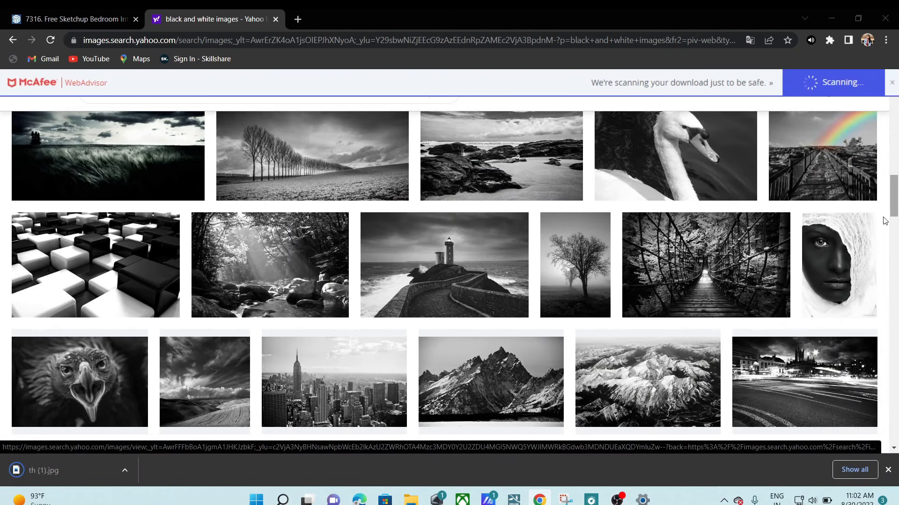
Back in Lumion, load th (1) from the desktop as the framed picture's colour map.
click(515, 496)
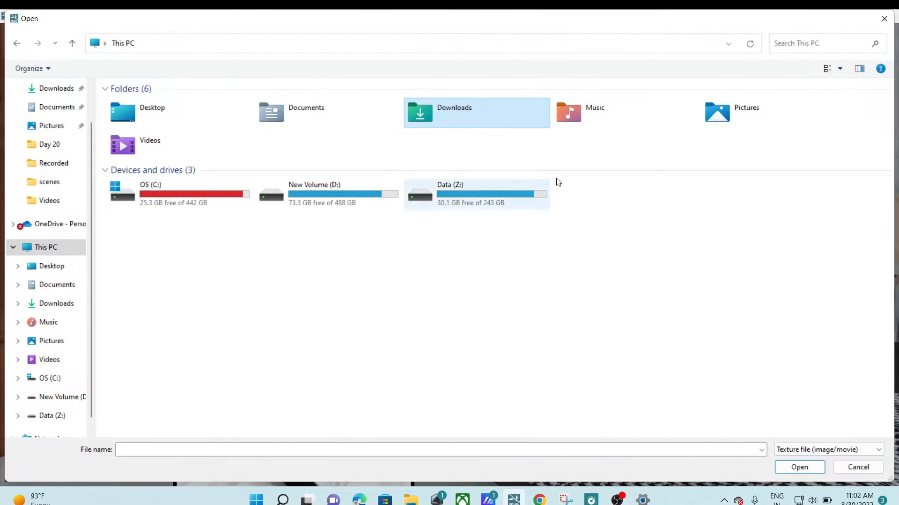
double_click(171, 113)
click(251, 123)
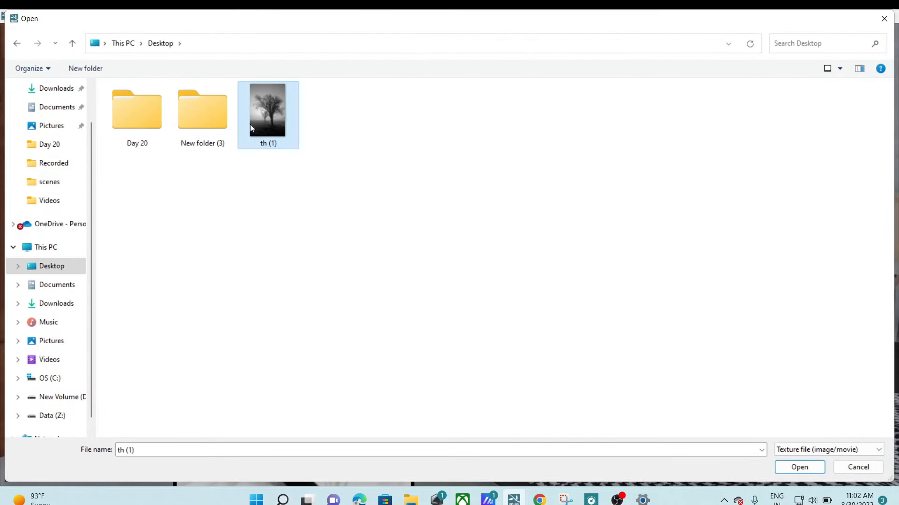
click(801, 467)
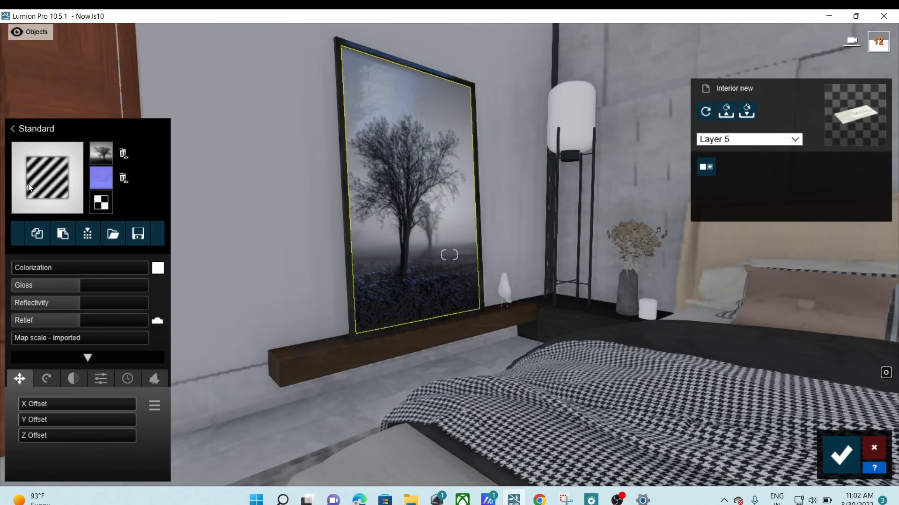
Set the framed picture's gloss to 1.4 and reduce its reflectivity to near the minimum.
mouse_move(101, 173)
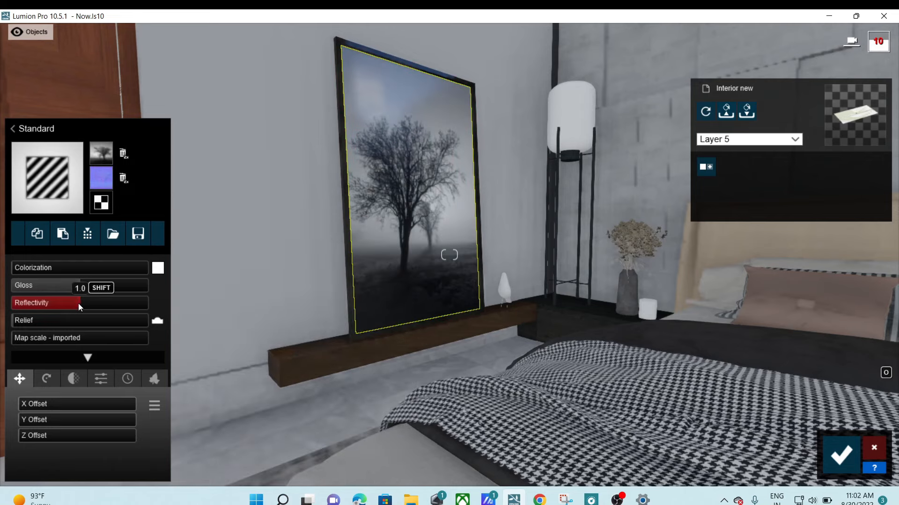
drag(45, 304, 38, 304)
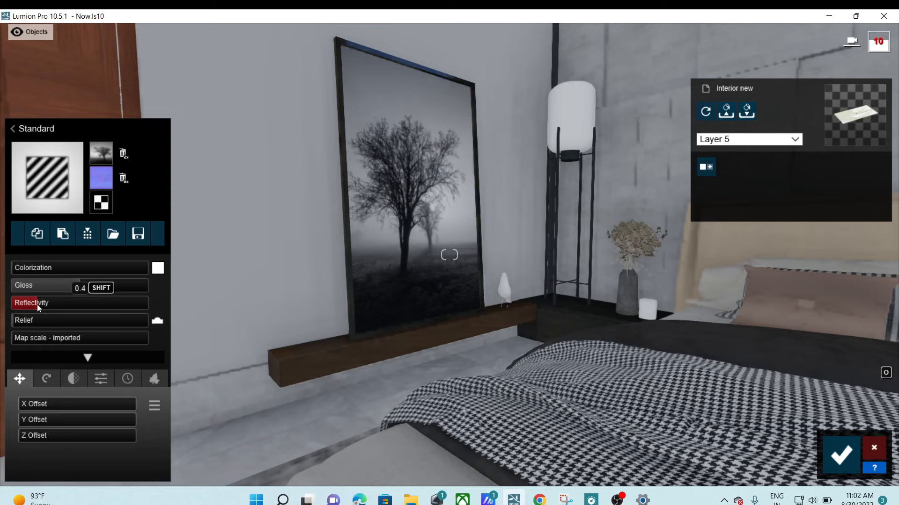
drag(82, 285, 106, 286)
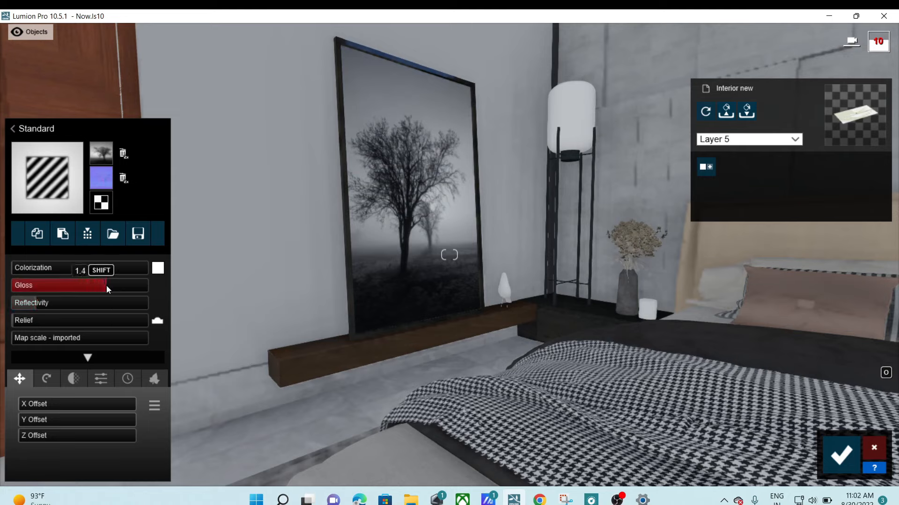
drag(30, 304, 25, 303)
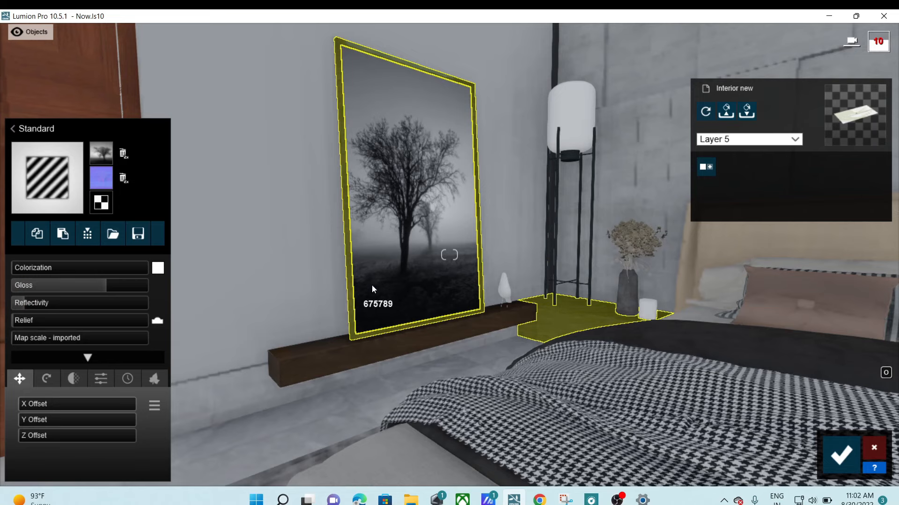
Give the floor lamp's metal frame a Standard material with maximum reflectivity and high gloss.
right_drag(585, 240, 524, 169)
key(w)
click(524, 168)
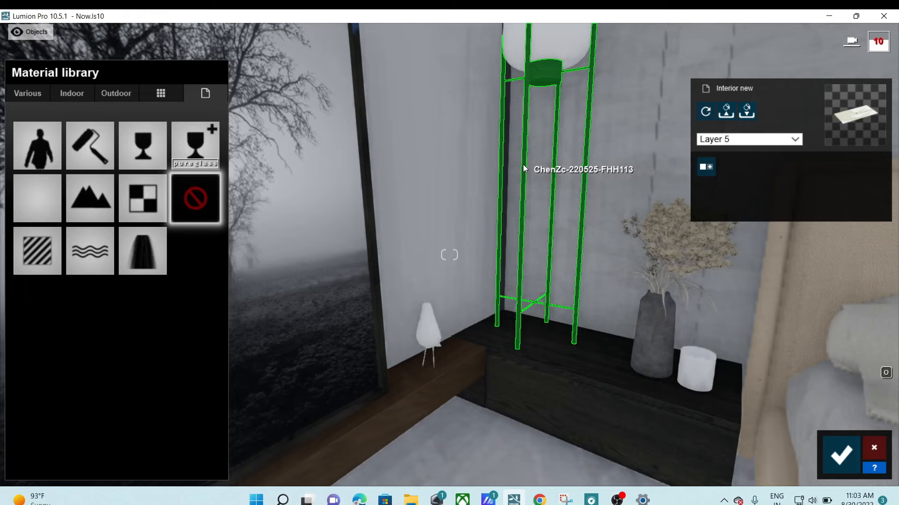
click(55, 250)
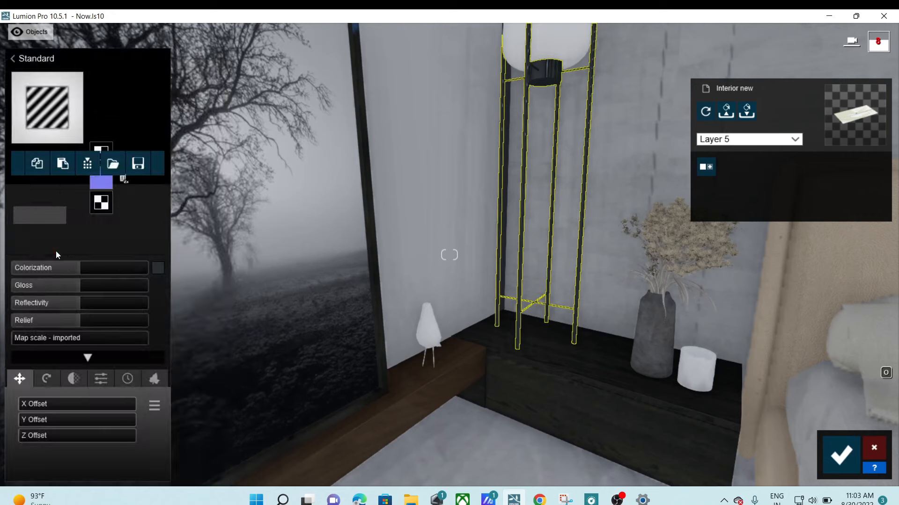
drag(92, 302, 173, 298)
drag(86, 286, 123, 287)
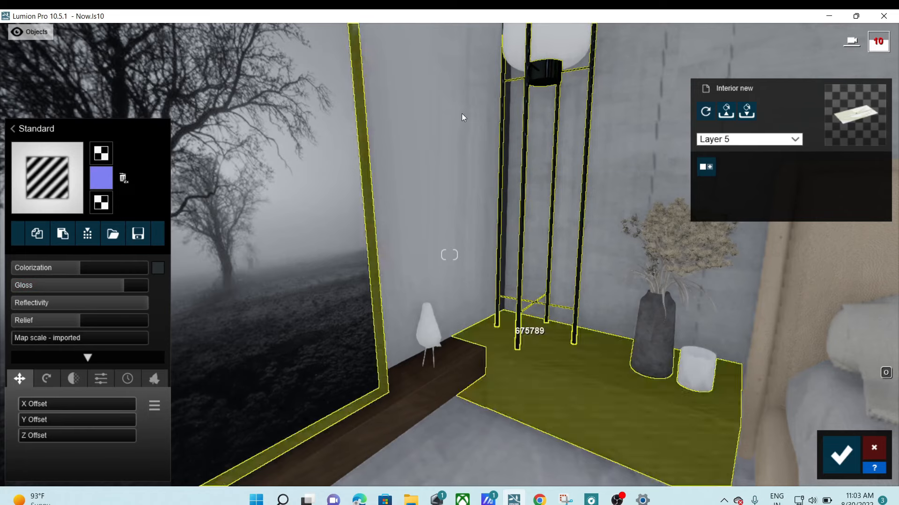
Apply the first clear pureglass material from the indoor glass category to the floor lamp's shade.
right_drag(586, 269, 459, 62)
click(509, 83)
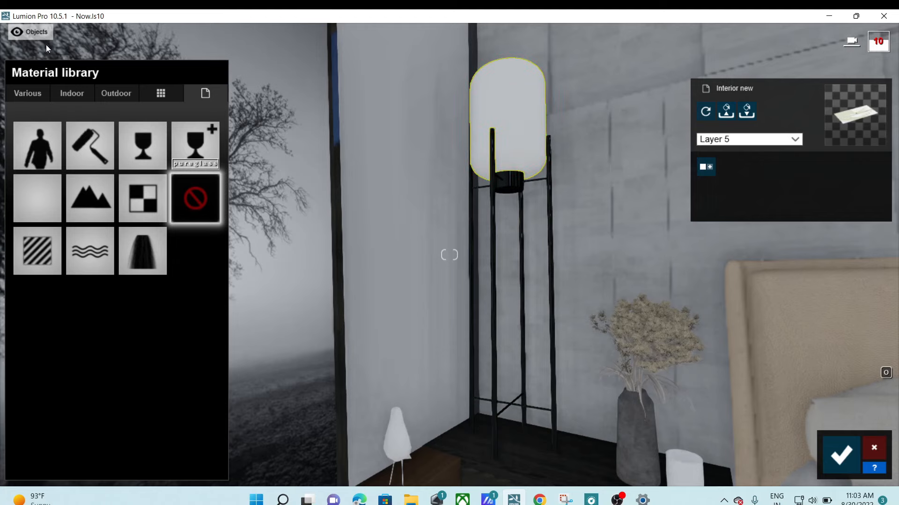
click(74, 93)
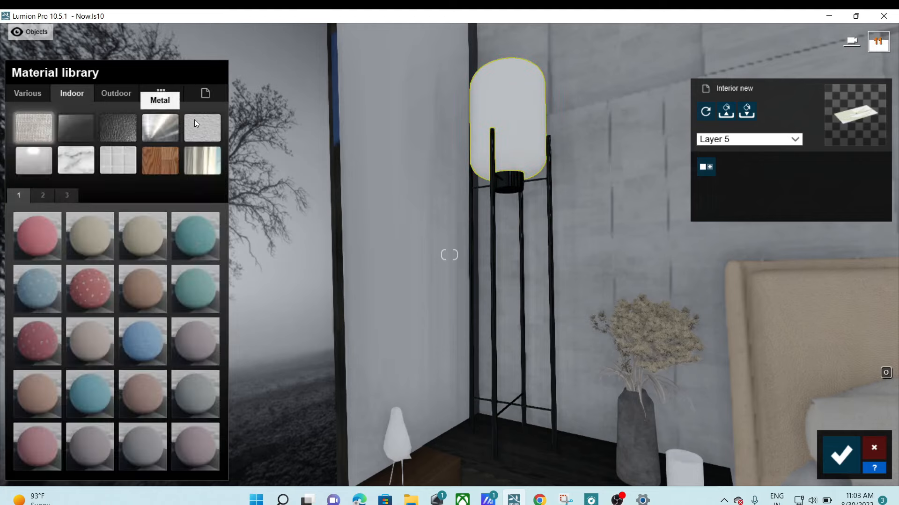
click(71, 132)
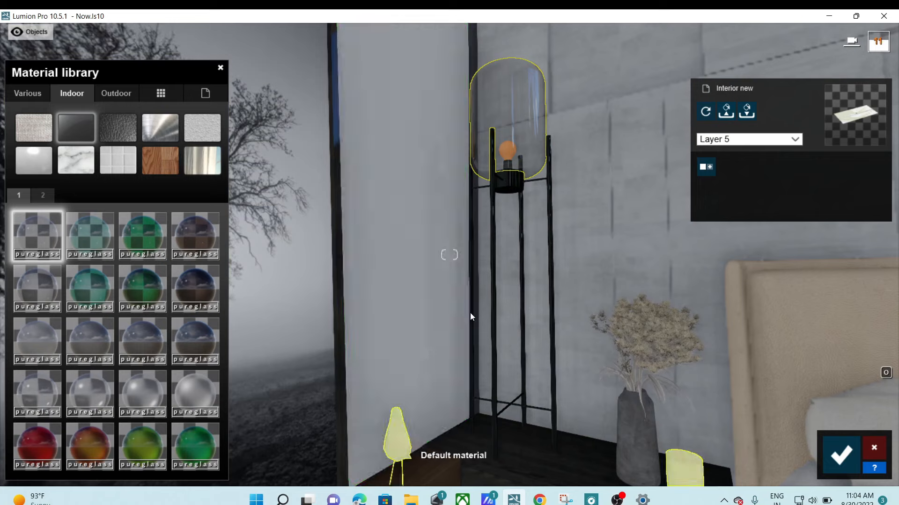
Give the floor lamp's bulb a Standard material and raise its emissive to roughly a quarter of the range.
right_drag(518, 195, 481, 147)
key(w)
key(w)
key(s)
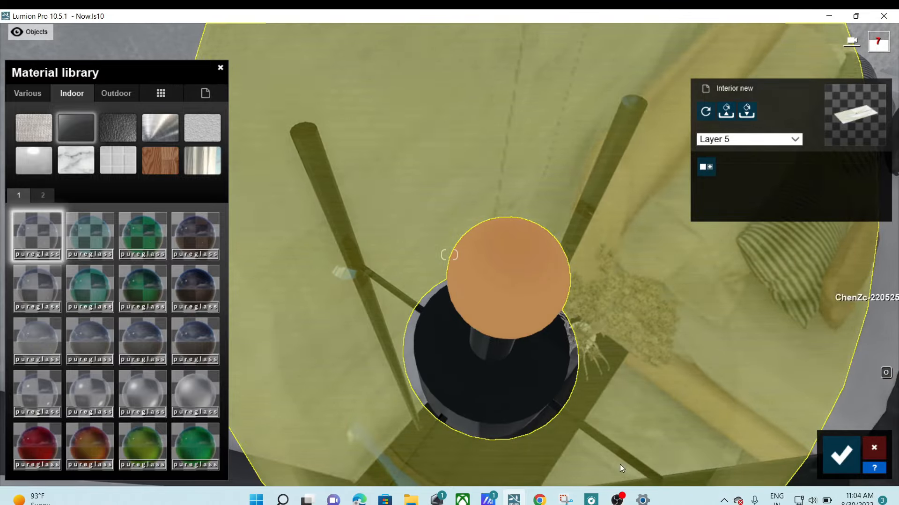
right_drag(621, 467, 651, 260)
key(w)
key(s)
key(w)
key(w)
key(s)
click(652, 260)
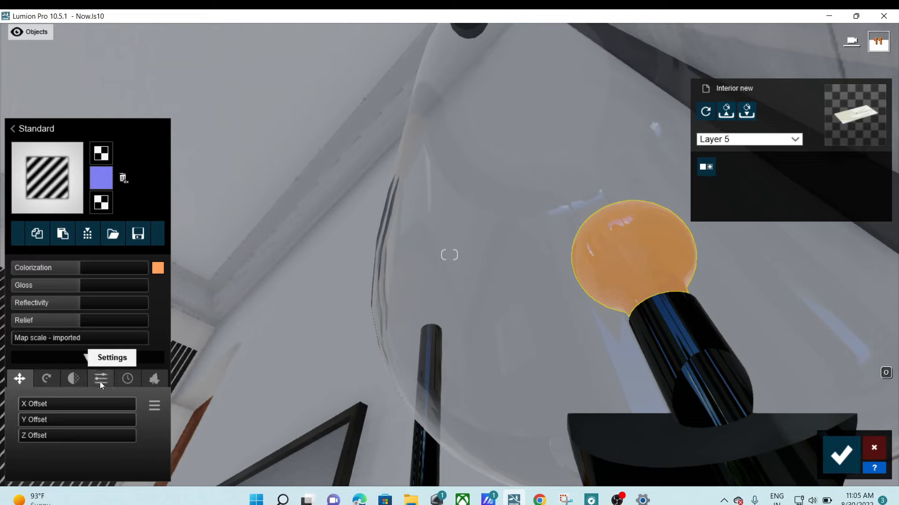
click(100, 380)
drag(24, 404, 44, 406)
right_drag(471, 319, 423, 321)
key(s)
key(s)
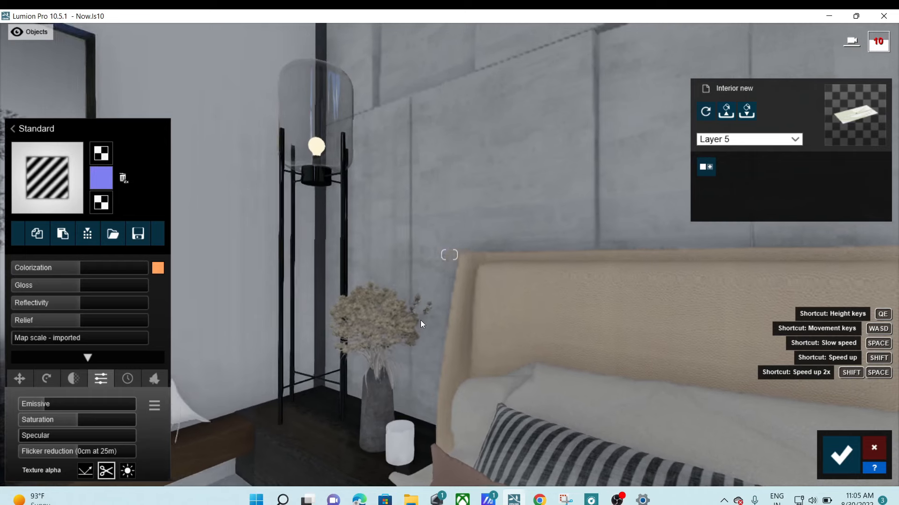
drag(46, 405, 52, 402)
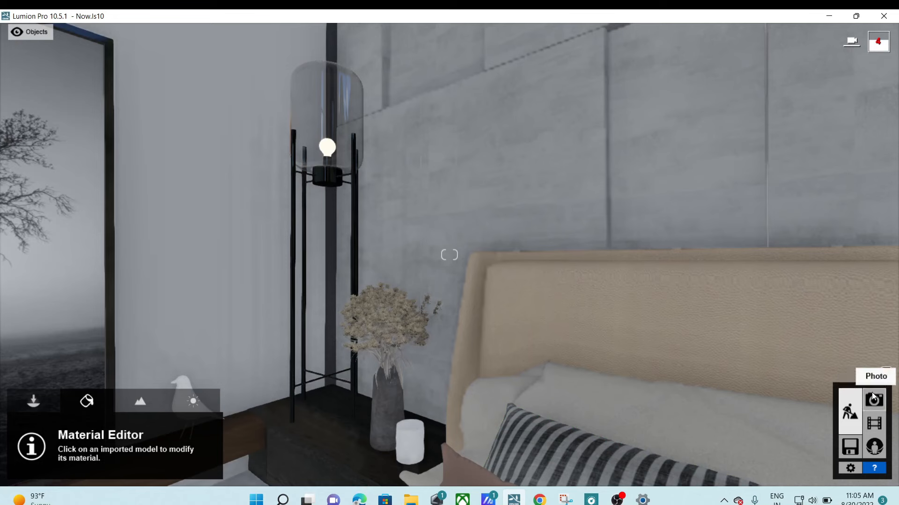
Update the preview of photo 9 to check the glowing floor lamp, and return to build mode.
mouse_move(283, 500)
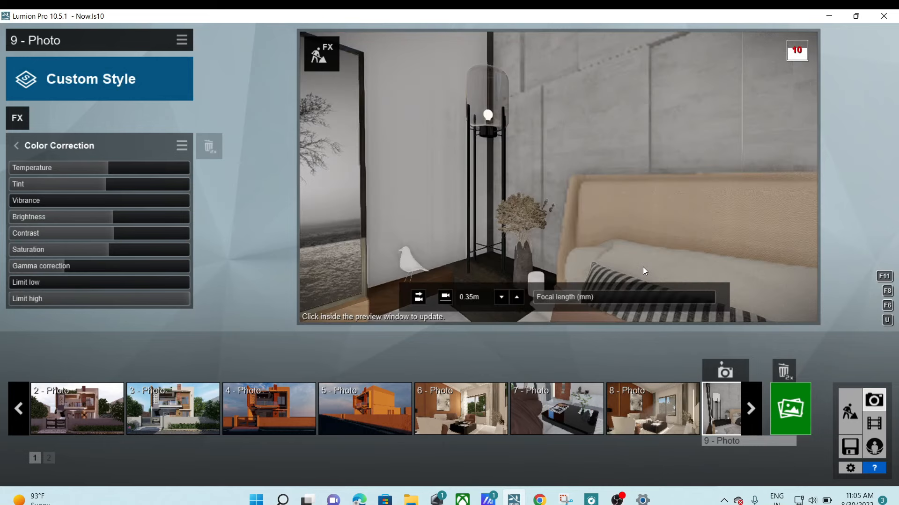
click(642, 267)
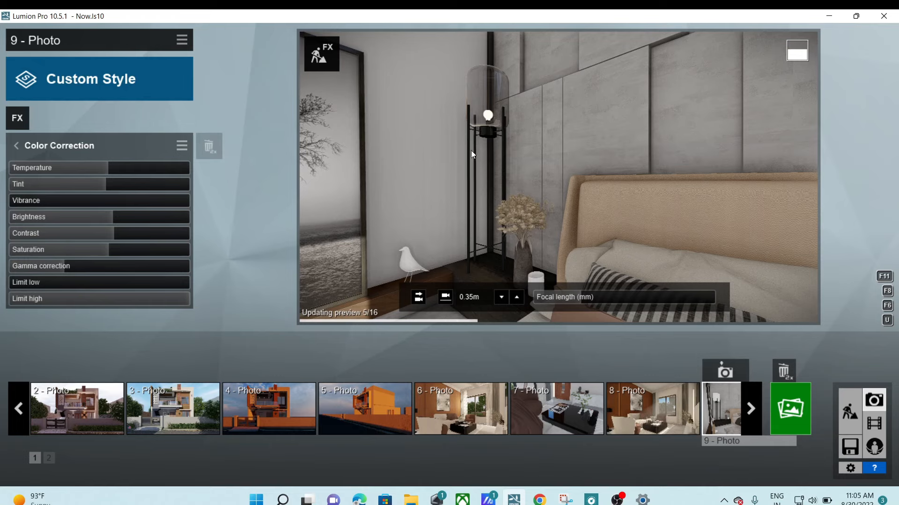
click(849, 418)
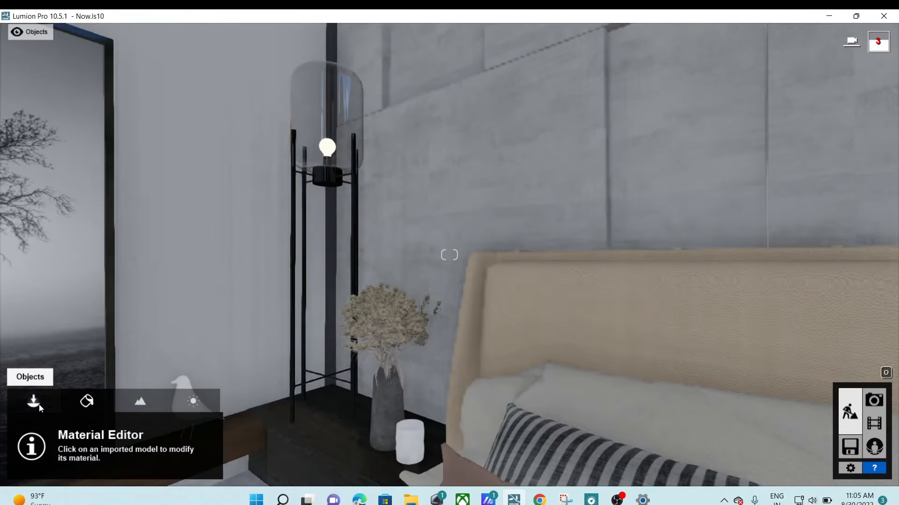
Place the last omni light from the lights library at the top of the floor lamp's bulb.
click(36, 403)
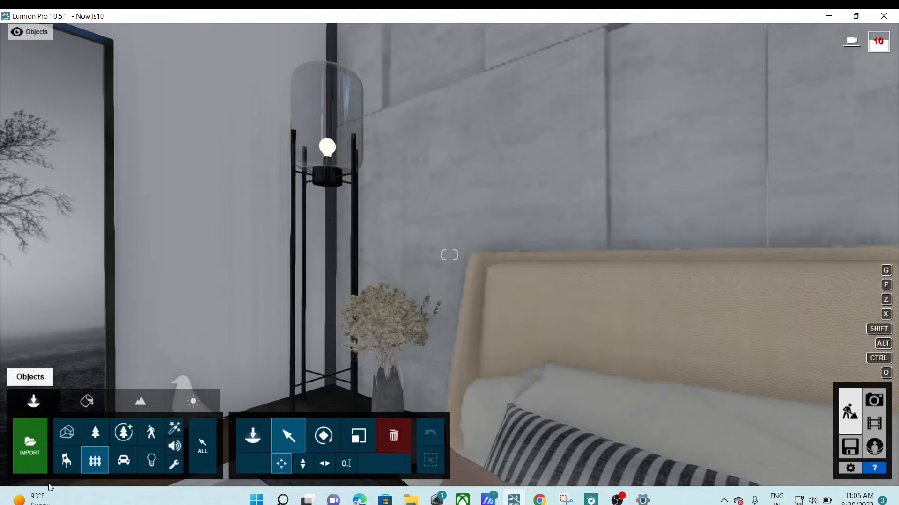
click(151, 460)
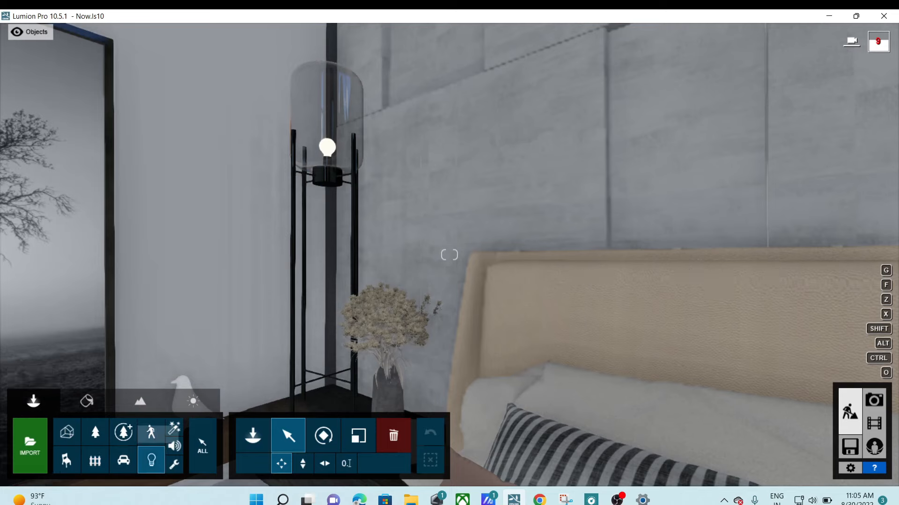
click(153, 464)
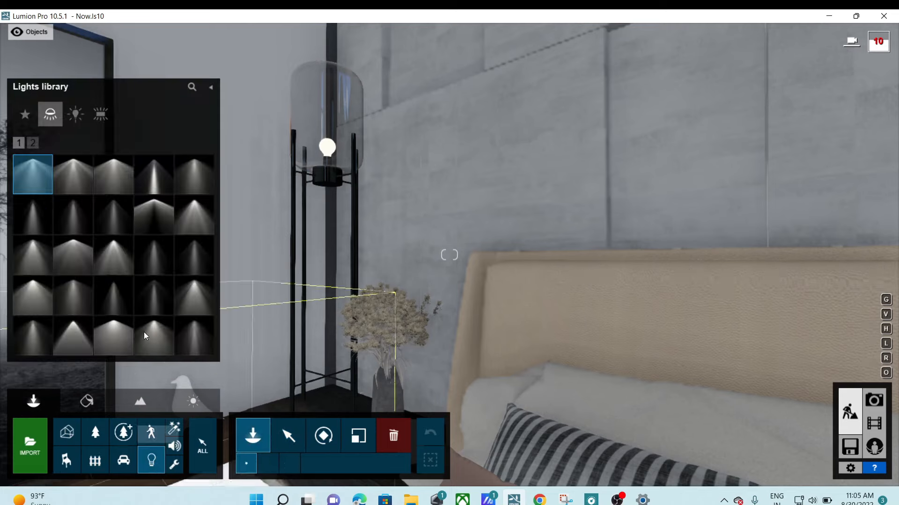
click(75, 114)
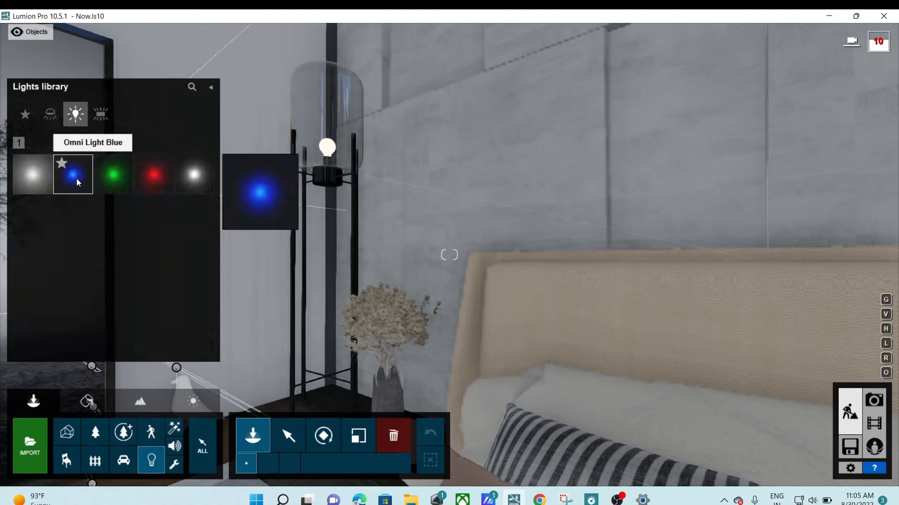
click(206, 177)
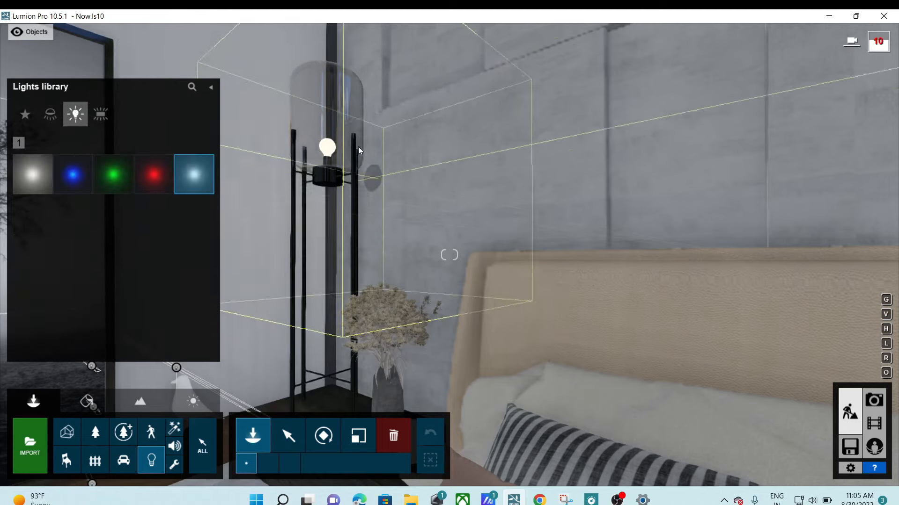
click(323, 137)
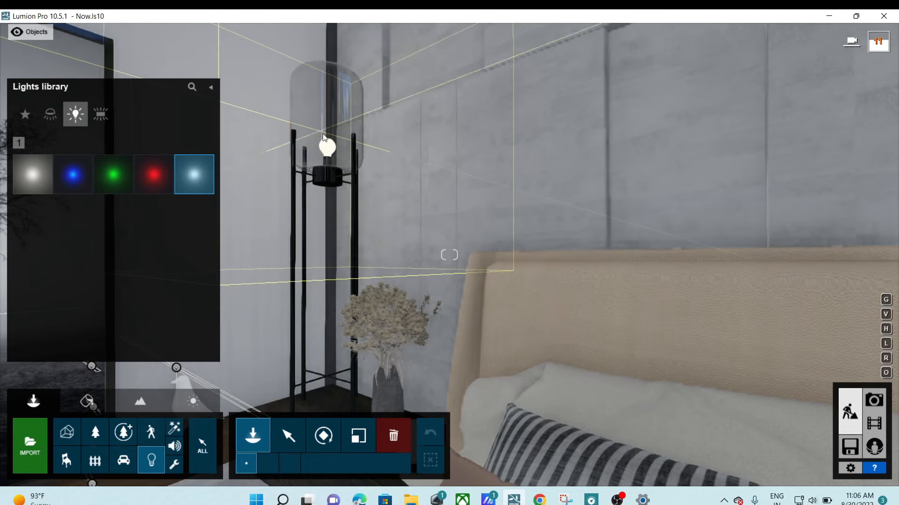
right_drag(358, 194, 307, 143)
key(w)
right_drag(412, 175, 434, 161)
key(w)
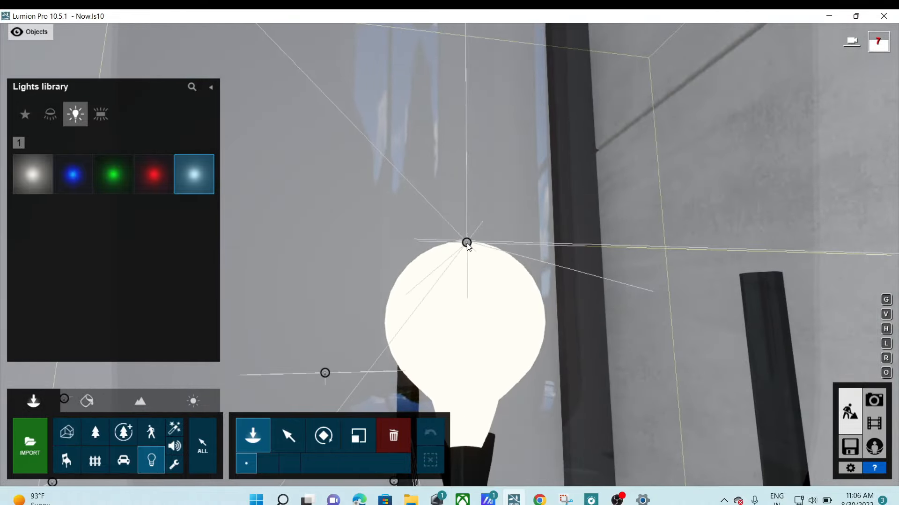
click(467, 244)
Select the omni light placed on the floor lamp's bulb and adjust its light properties.
key(s)
right_drag(461, 301, 1, 321)
key(s)
key(s)
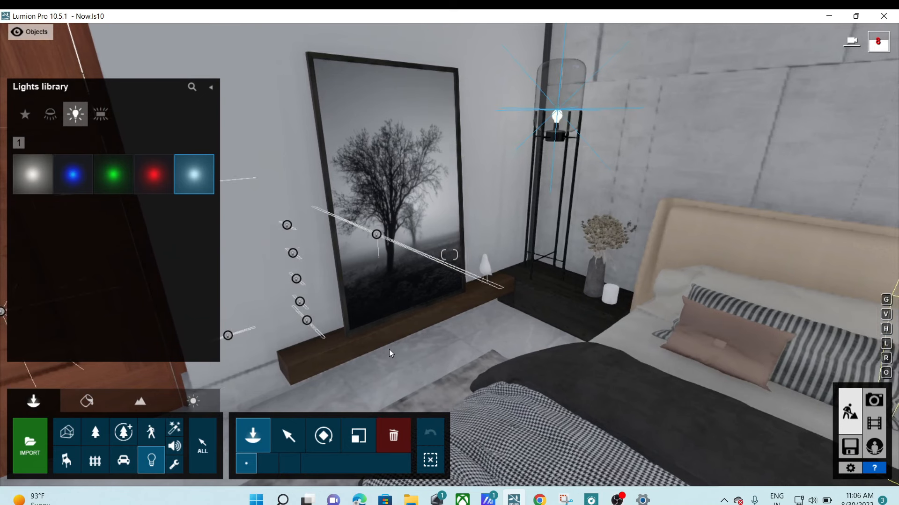
click(290, 439)
click(557, 109)
mouse_move(758, 264)
mouse_down()
mouse_move(793, 261)
mouse_move(745, 252)
mouse_move(775, 250)
mouse_move(765, 248)
mouse_up()
Give the dark vase on the nightstand a Standard material with reflectivity about 1.6 and gloss slightly below 1.
right_drag(509, 322, 601, 276)
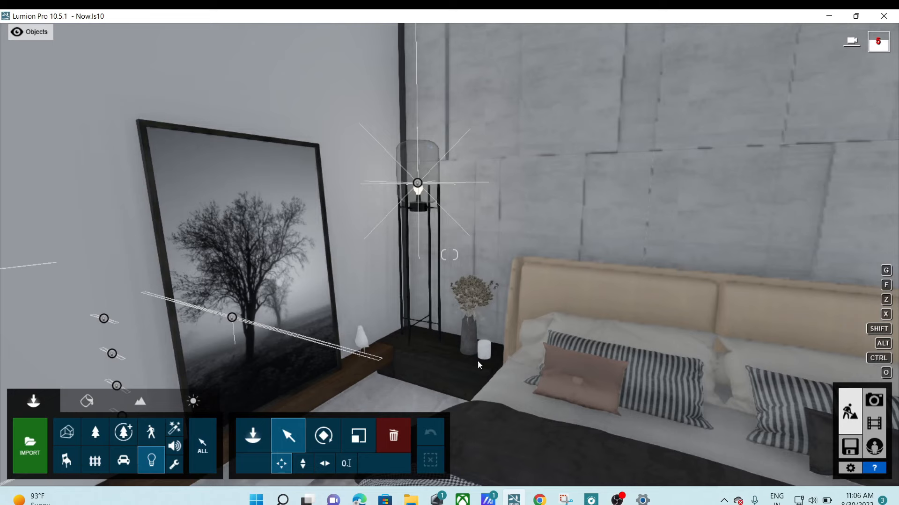
key(w)
right_drag(490, 355, 492, 454)
key(w)
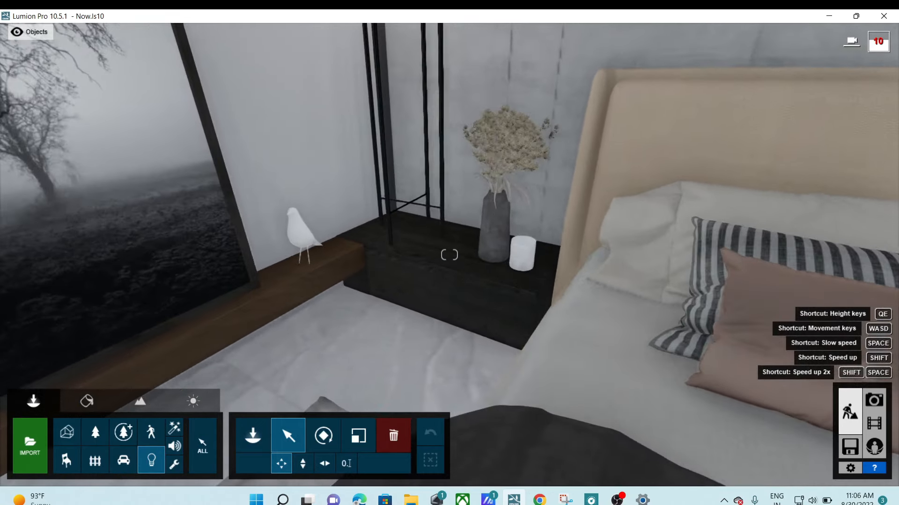
key(w)
key(w)
right_drag(491, 355, 512, 349)
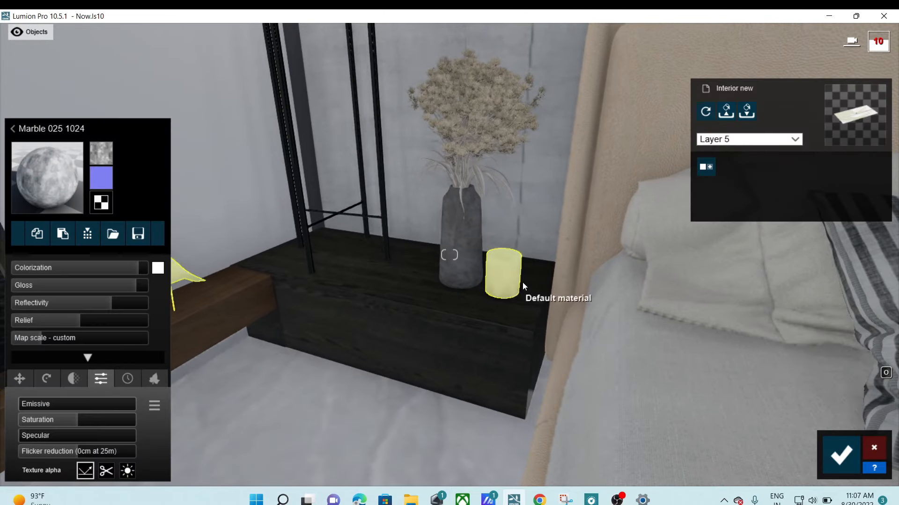
right_drag(472, 400, 524, 334)
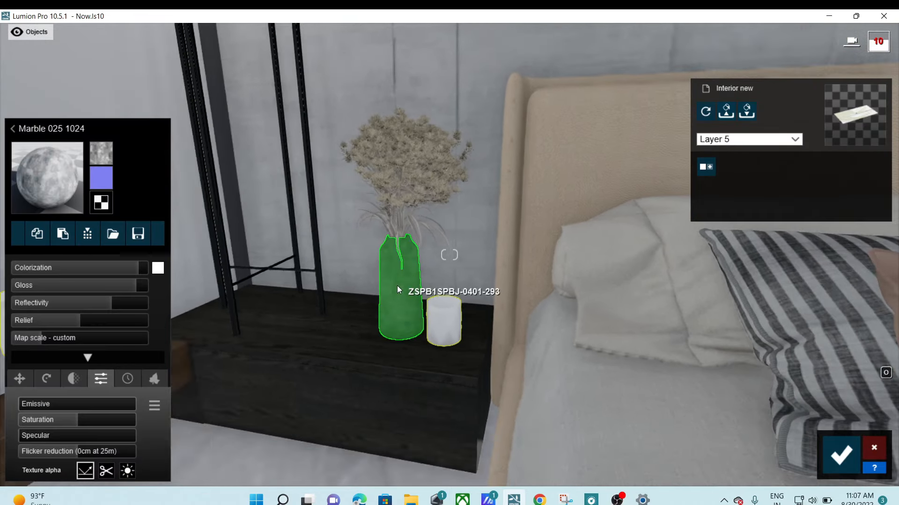
click(397, 286)
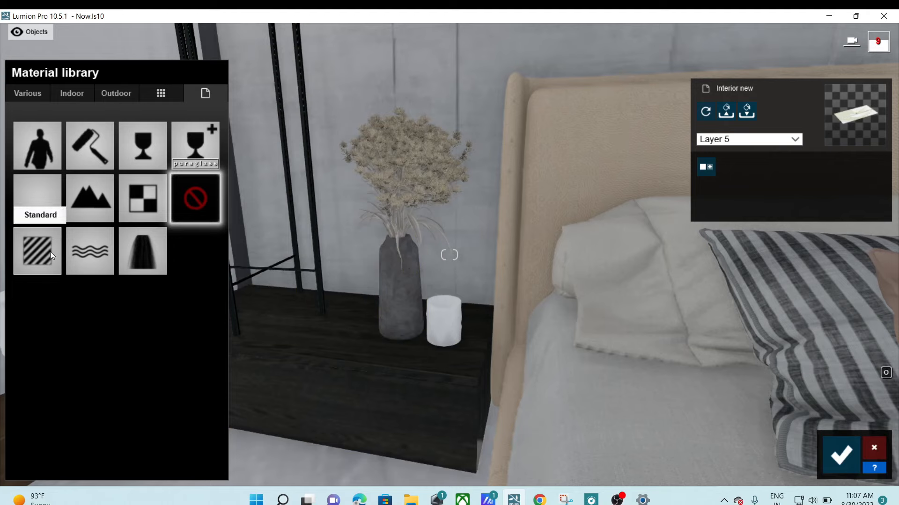
click(50, 251)
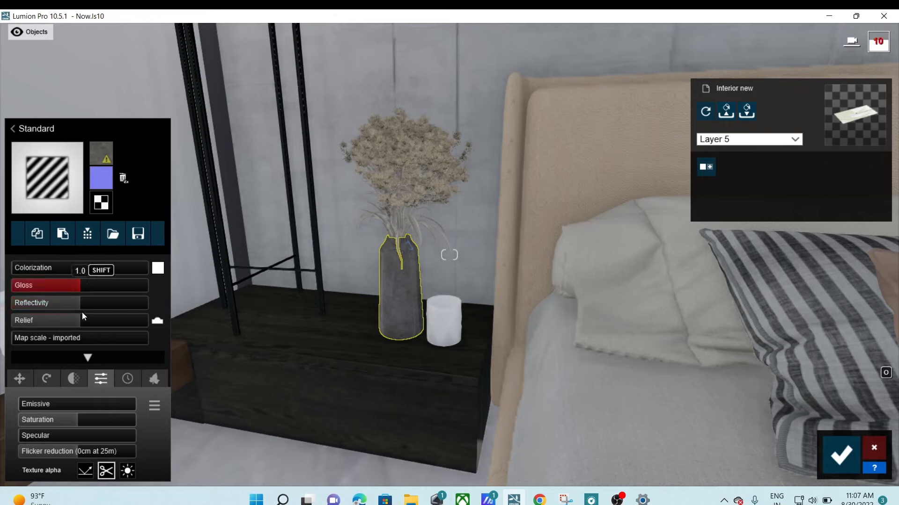
click(142, 299)
drag(145, 299, 47, 287)
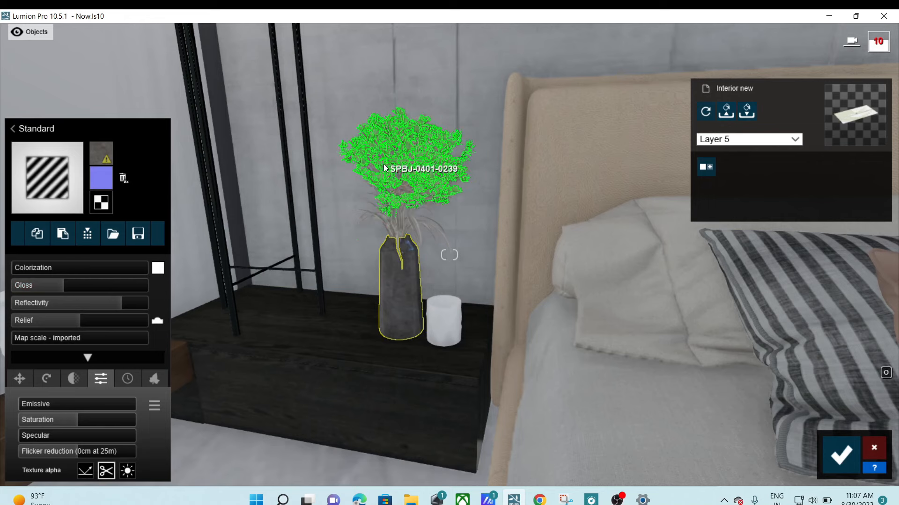
Give the black pendant lights beside the bed a Standard material with maximum gloss and reflectivity about 1.5.
right_drag(362, 228, 389, 217)
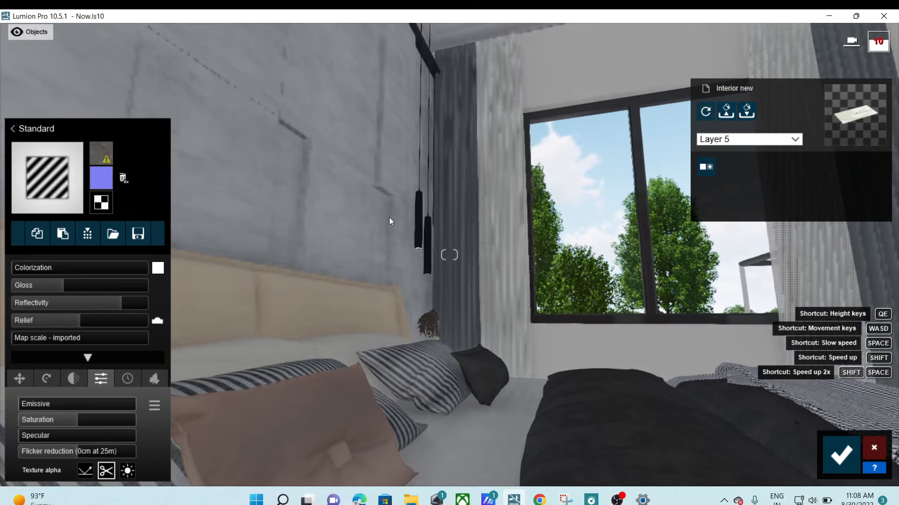
right_drag(493, 265, 537, 316)
key(s)
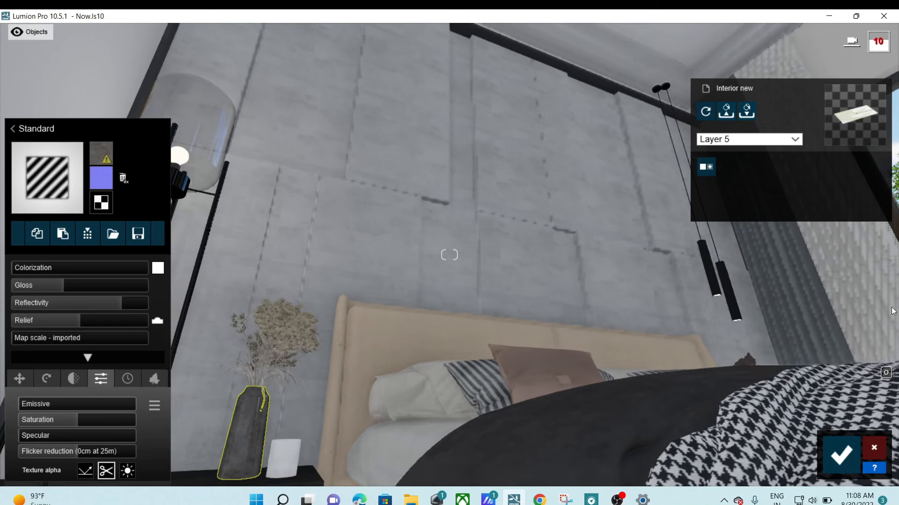
click(709, 265)
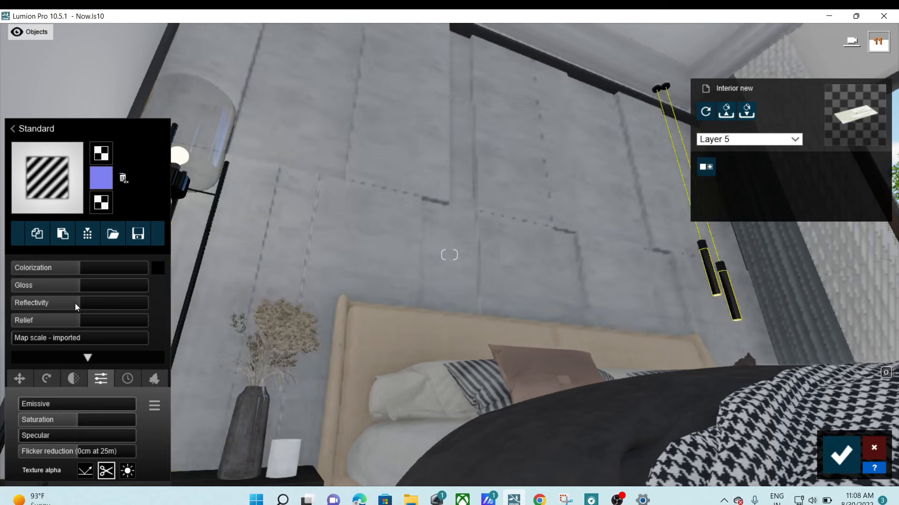
drag(79, 302, 117, 304)
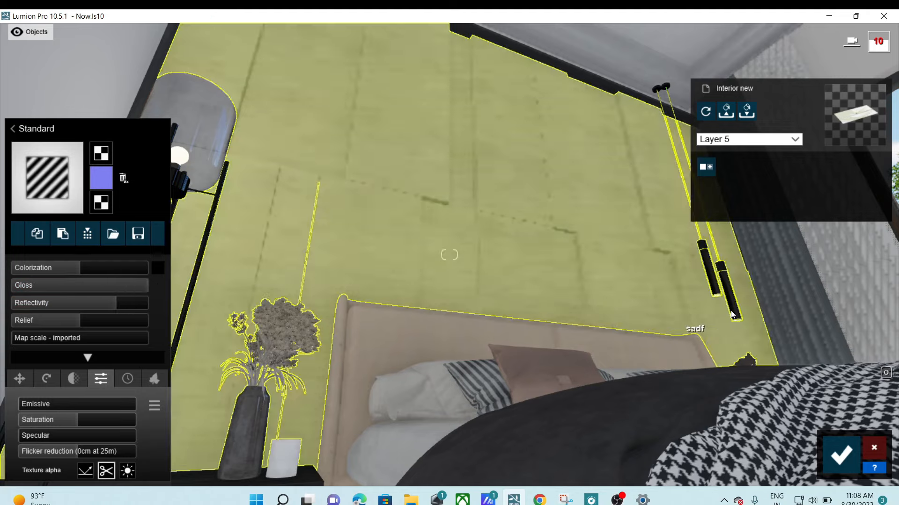
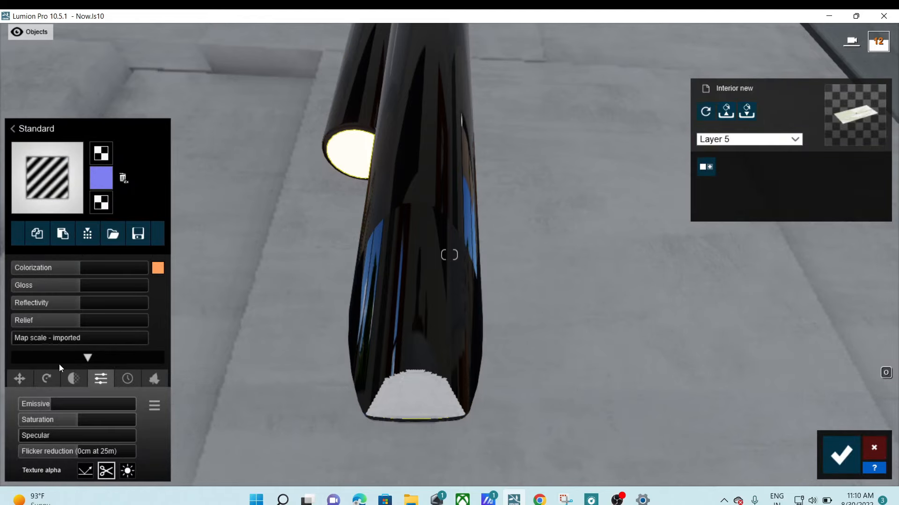
Apply Standard materials to the round side table's terrazzo top and dark base, raising gloss on both and reducing the base's reflectivity and relief.
right_drag(473, 367, 558, 271)
key(s)
click(563, 366)
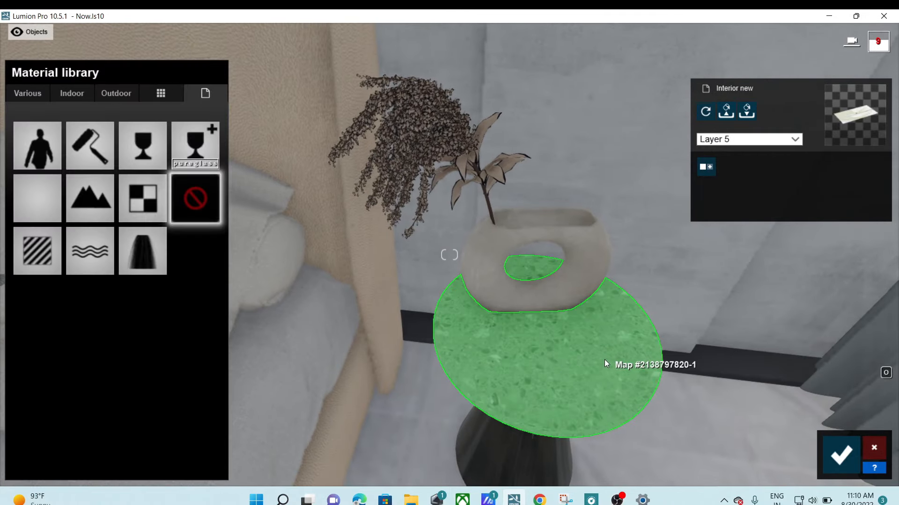
click(46, 241)
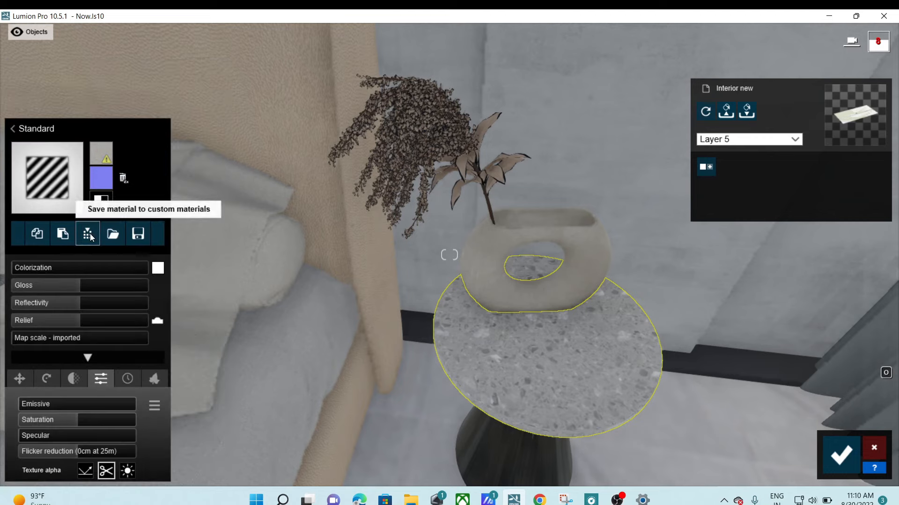
drag(79, 287, 82, 292)
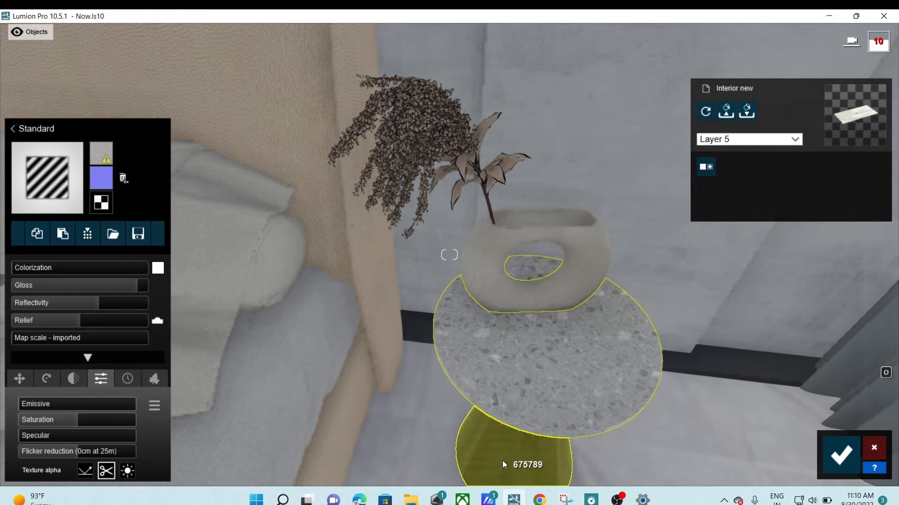
click(451, 464)
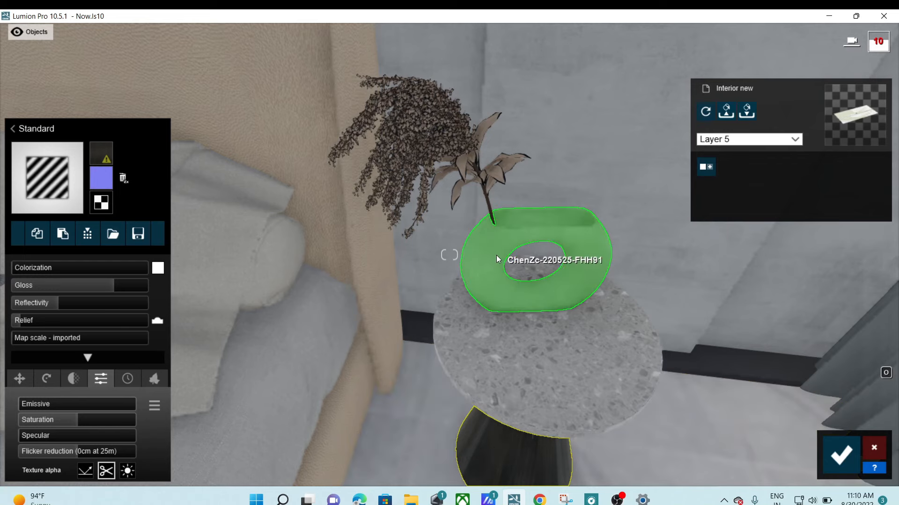
Apply Standard materials to the side table's ring-shaped vase and its dried plant, lowering the reflectivity of both.
click(496, 255)
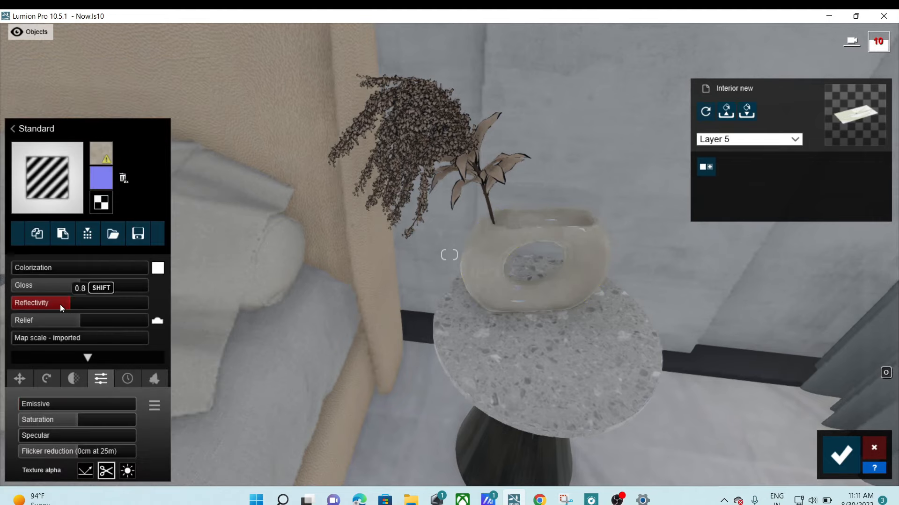
click(499, 177)
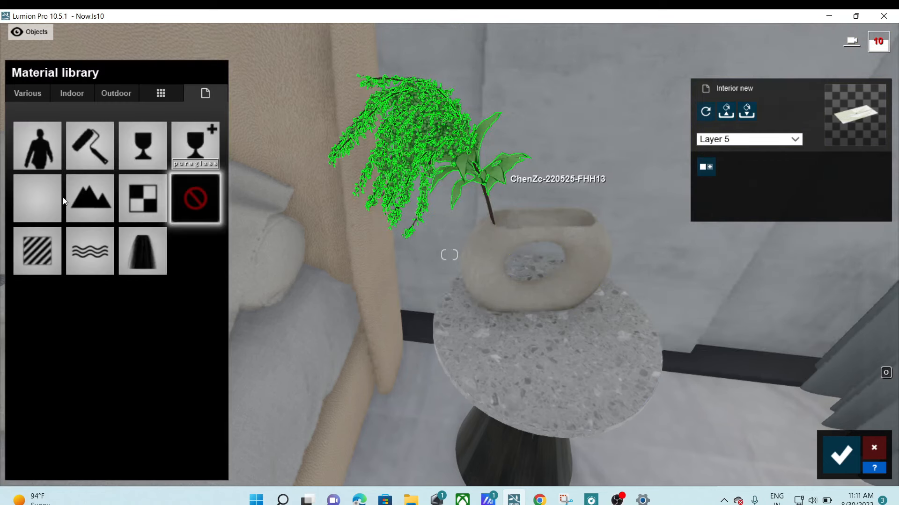
click(52, 252)
drag(76, 294, 30, 309)
Save the material changes and frame an overall view of the bedroom with the door, bed and concrete wall.
right_drag(841, 454, 892, 443)
right_drag(262, 433, 855, 474)
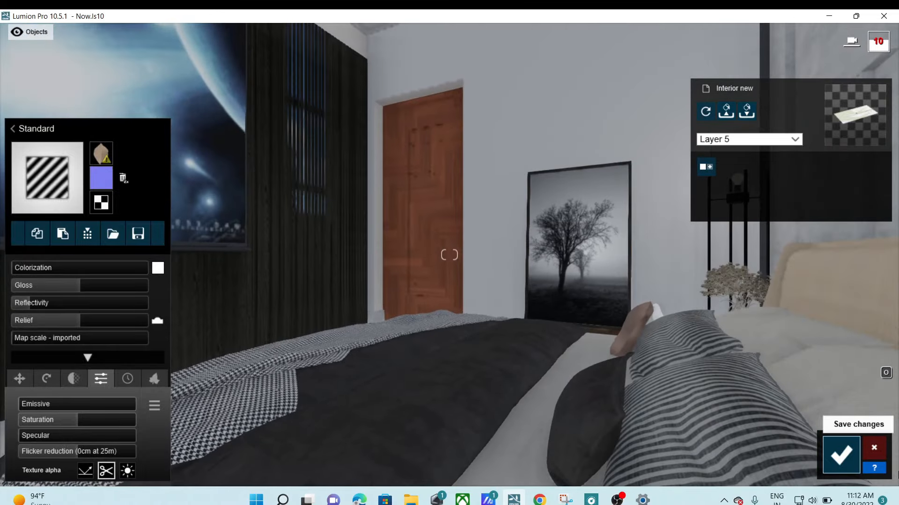
click(841, 455)
key(a)
right_drag(620, 400, 749, 419)
key(s)
right_drag(262, 421, 302, 364)
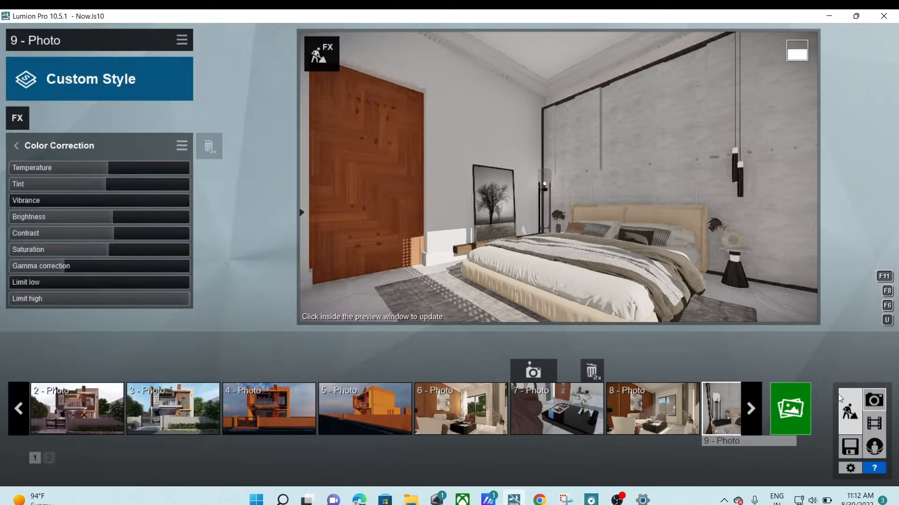
Return to scene editing and choose the Line Light from the area lights for the concrete wall behind the bed.
click(855, 405)
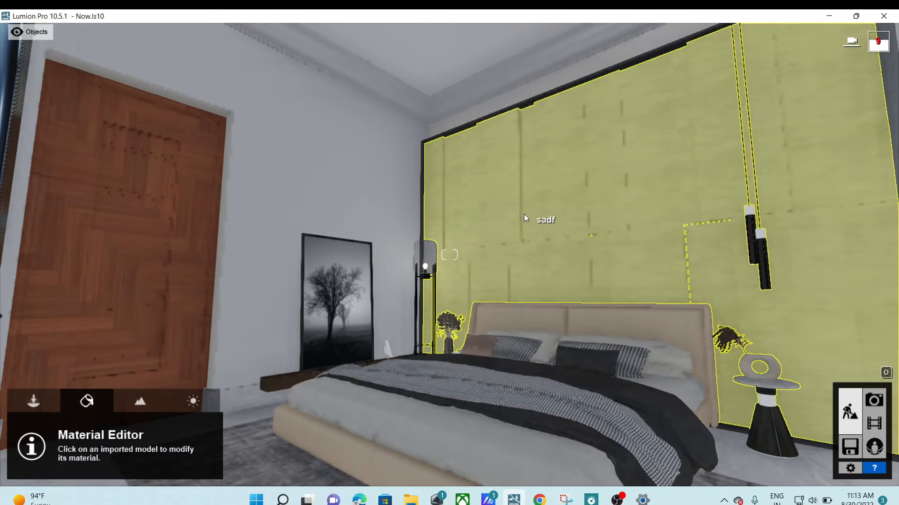
right_drag(523, 218, 553, 144)
key(w)
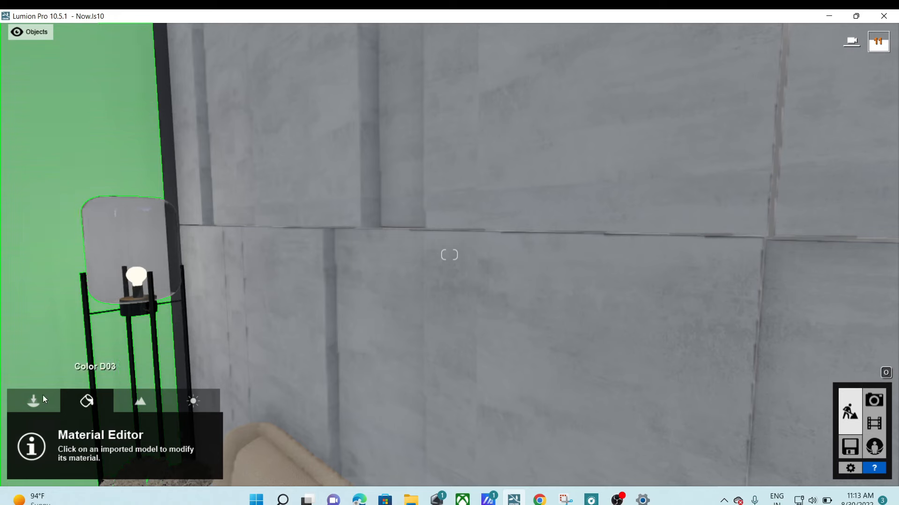
click(35, 399)
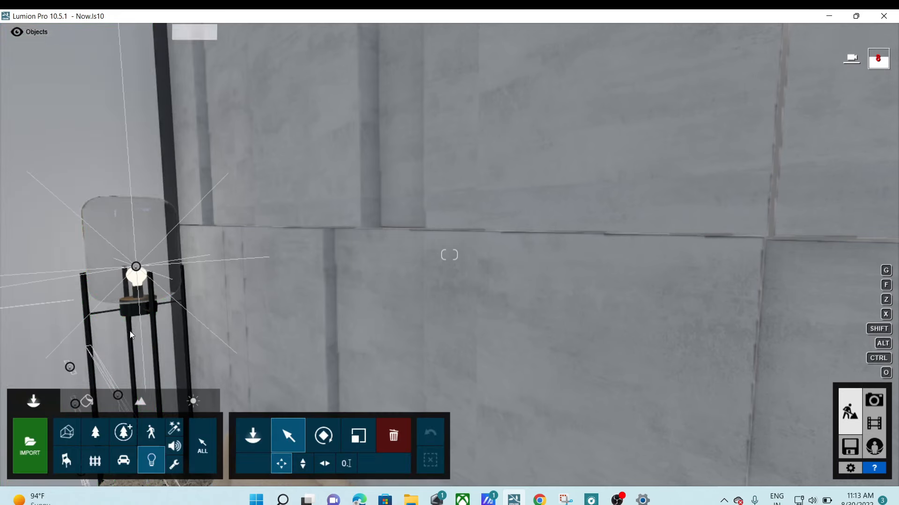
click(157, 458)
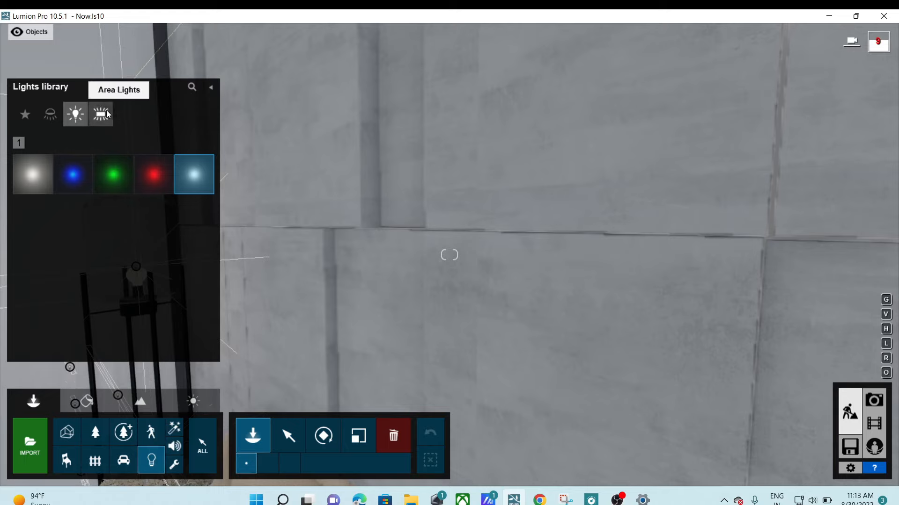
click(101, 114)
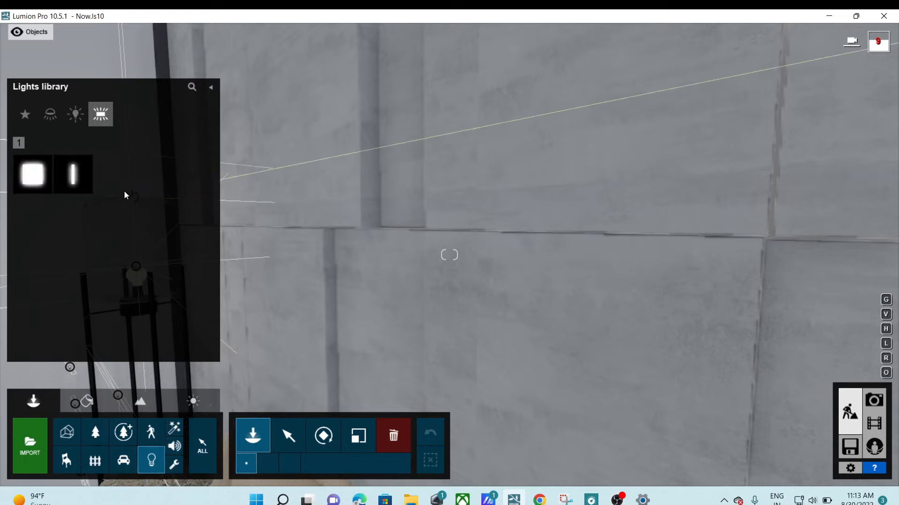
click(71, 175)
Try positions for the line light along the concrete wall and place it at the panel joint near the pendant lights.
click(469, 178)
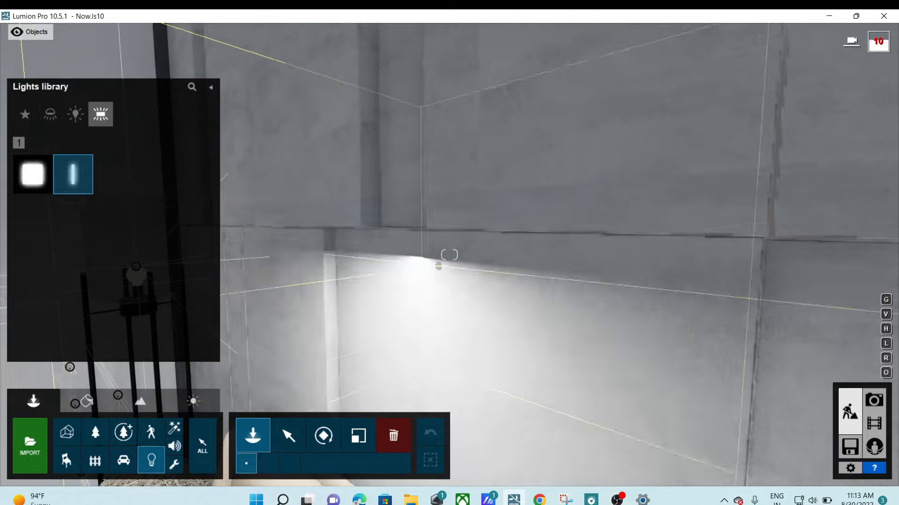
key(d)
key(s)
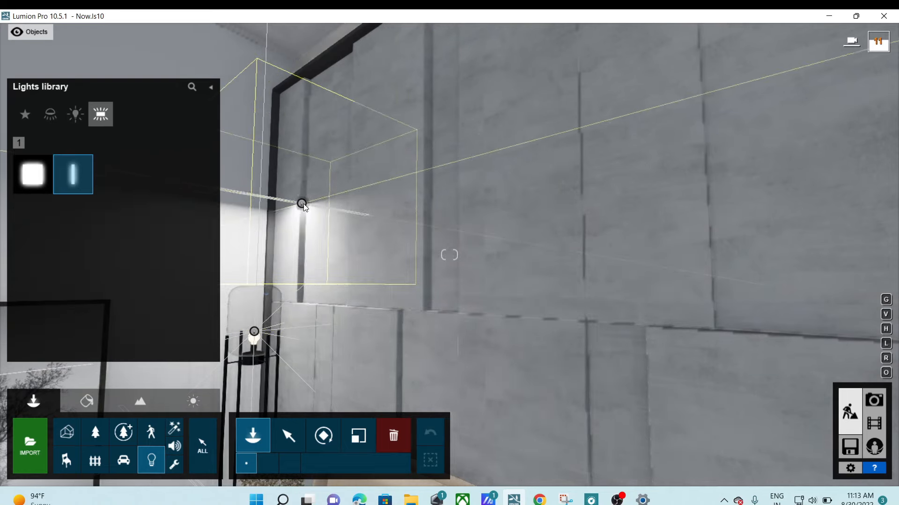
click(304, 204)
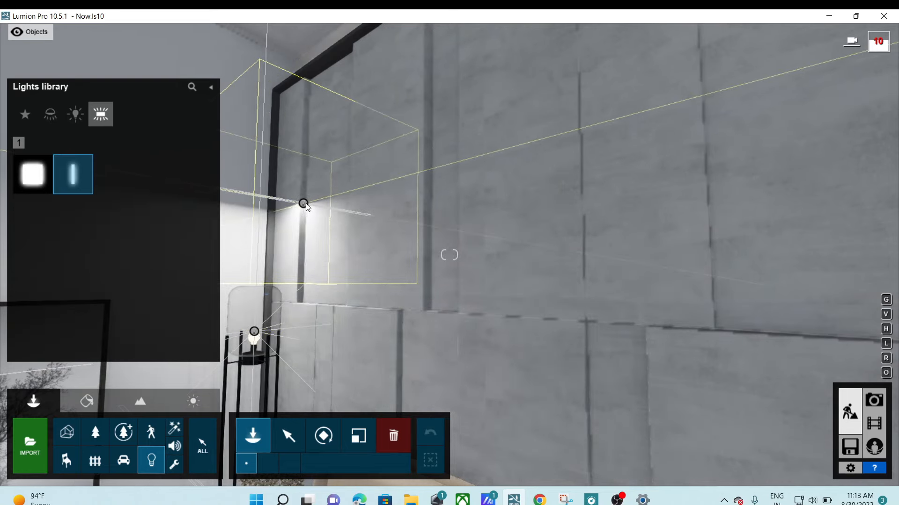
right_drag(365, 221, 362, 191)
key(s)
key(a)
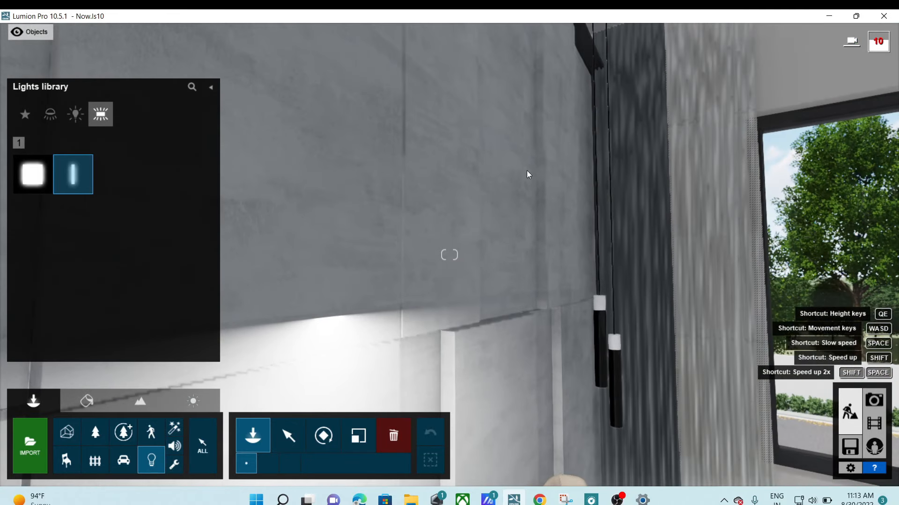
click(542, 141)
drag(541, 141, 537, 142)
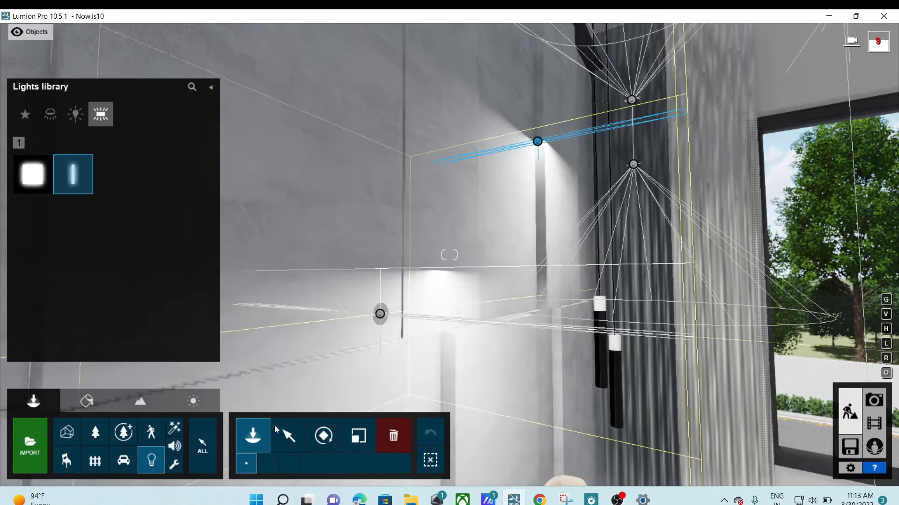
Try rotating the line light near the pendants, and delete it from the wall.
click(298, 437)
click(330, 439)
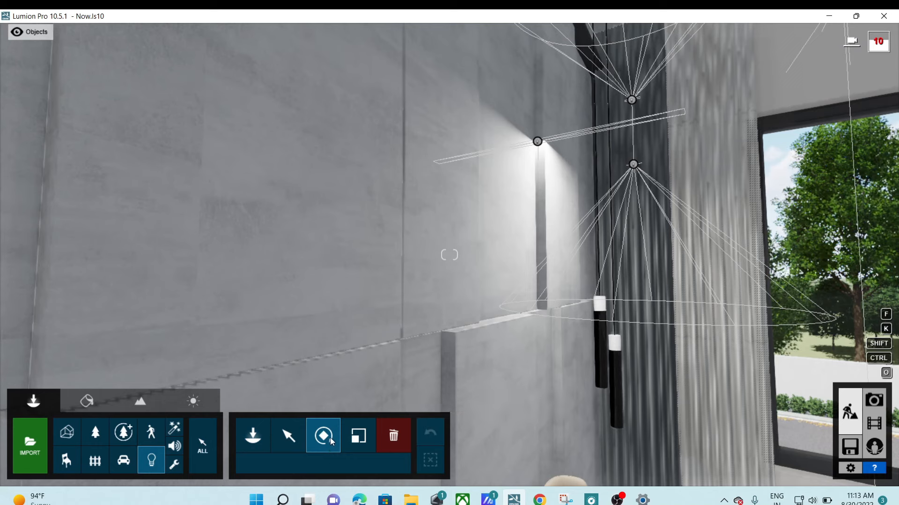
click(537, 141)
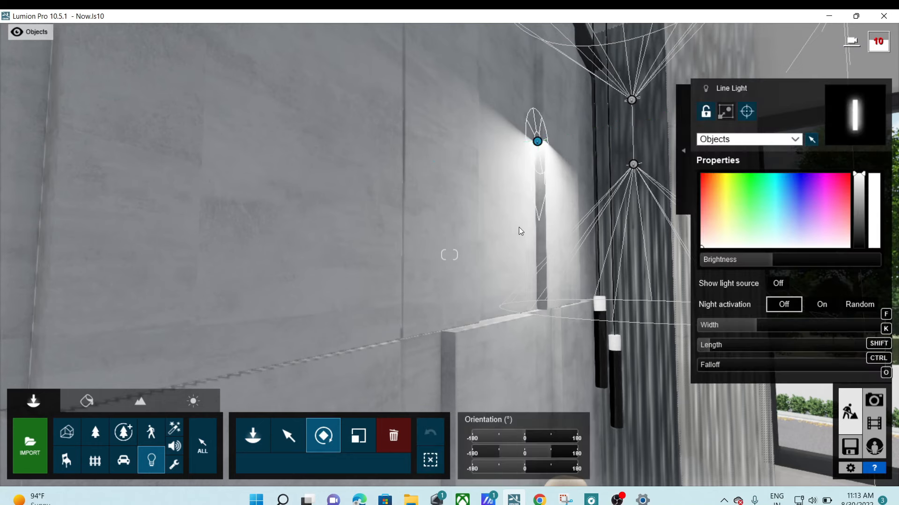
drag(526, 438, 551, 437)
drag(538, 470, 537, 464)
click(538, 141)
key(Delete)
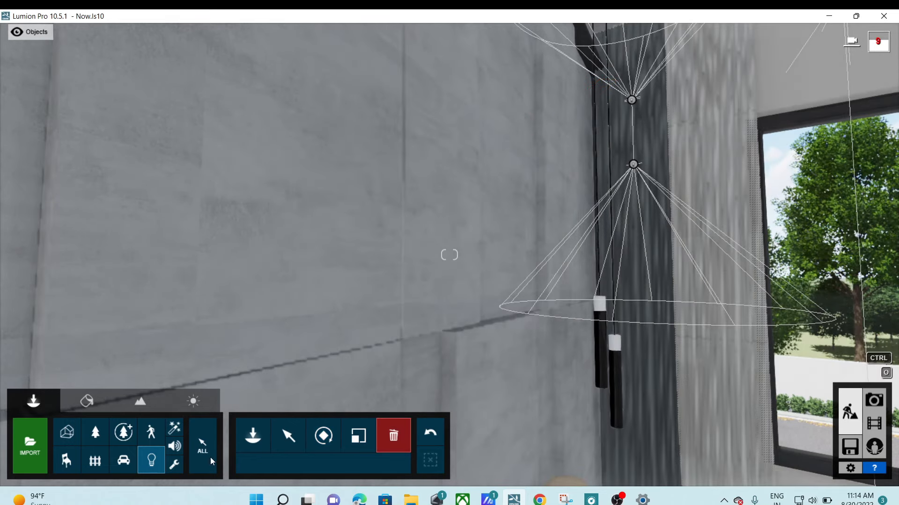
Choose the Line Light again and try its orientation against the concrete wall beside the pendant lights.
click(152, 461)
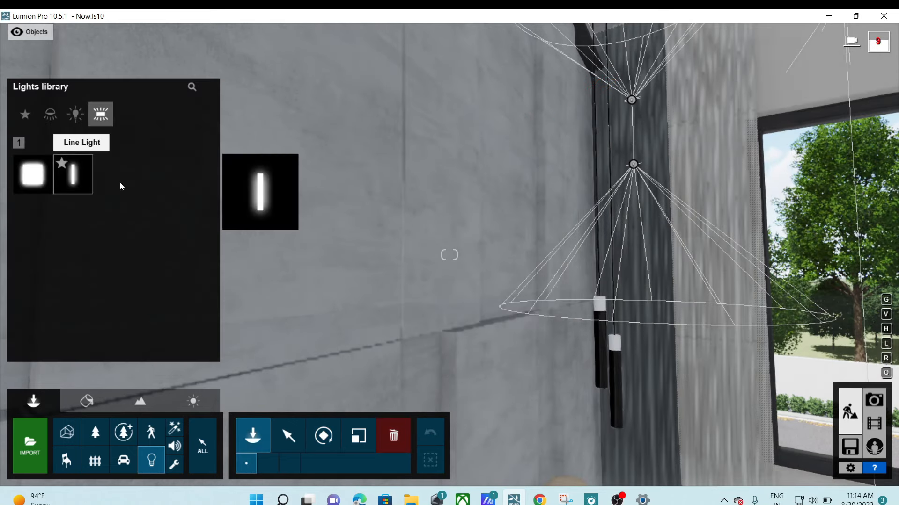
click(73, 174)
click(540, 176)
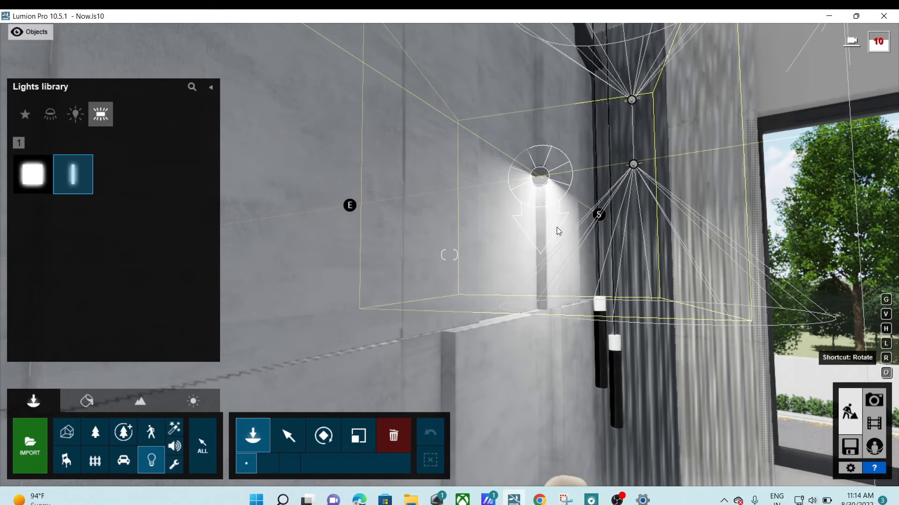
key(r)
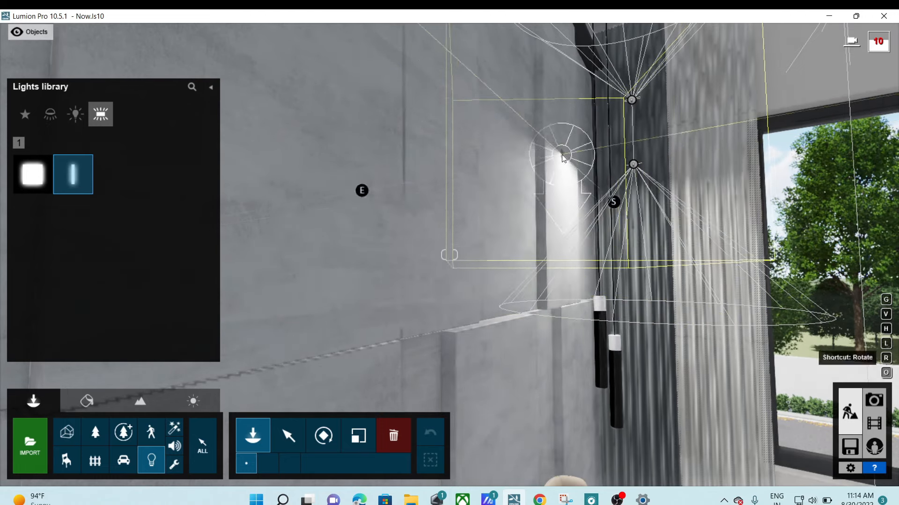
key(r)
click(289, 436)
click(252, 440)
right_drag(505, 319, 449, 365)
key(s)
right_drag(552, 234, 593, 194)
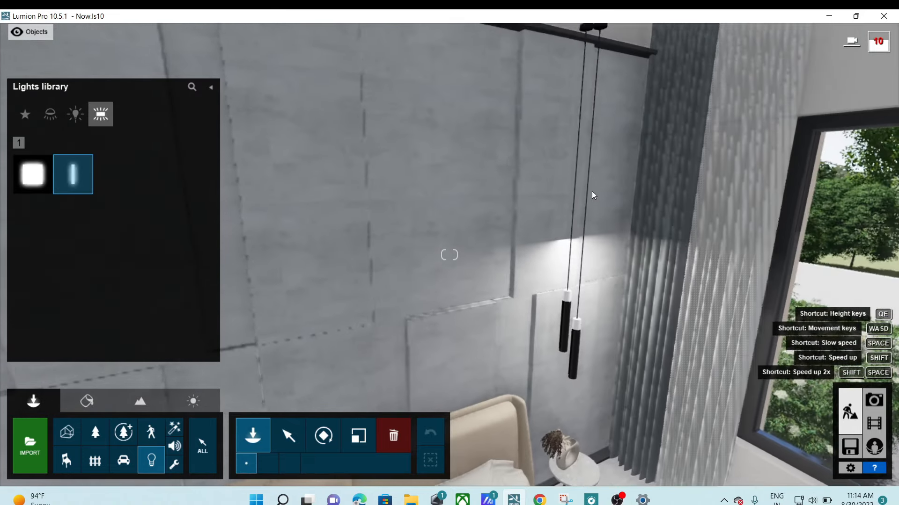
Turn the line light parallel to the concrete wall and place it above the headboard.
click(511, 160)
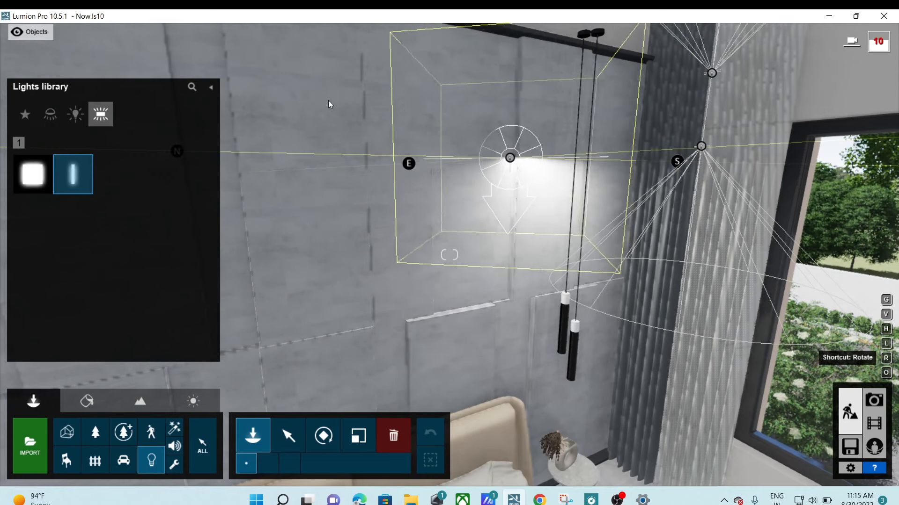
right_drag(563, 184, 612, 190)
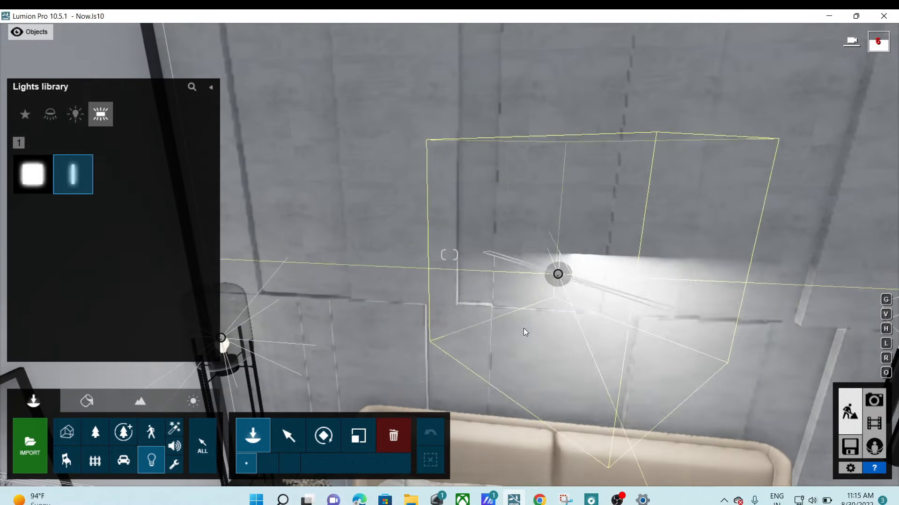
key(r)
drag(514, 361, 560, 364)
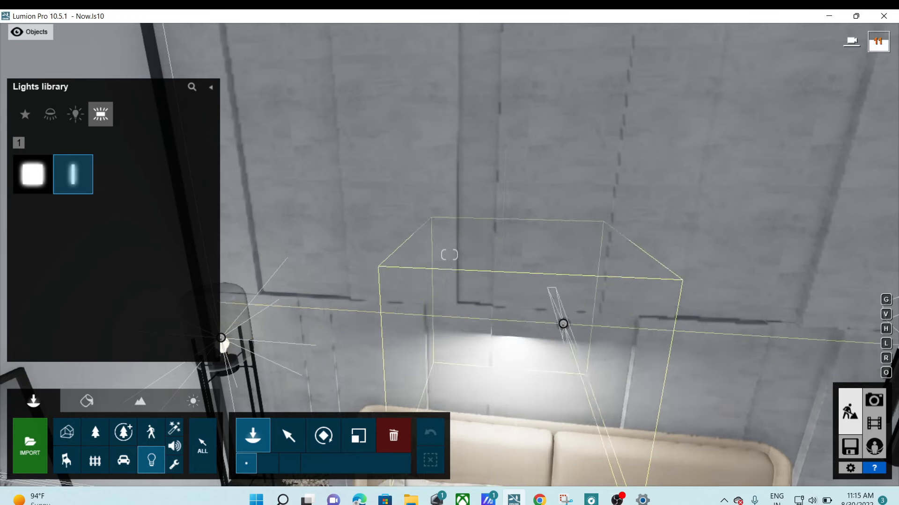
right_drag(563, 324, 616, 243)
key(r)
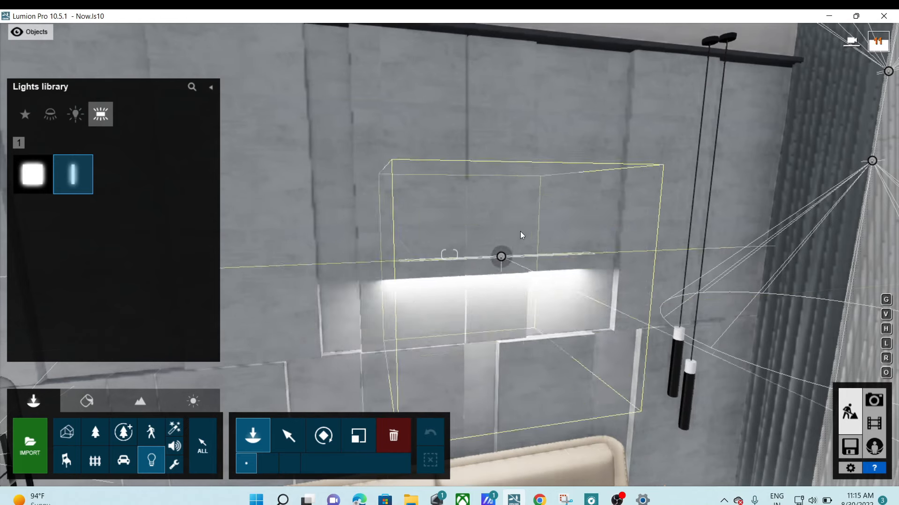
click(506, 209)
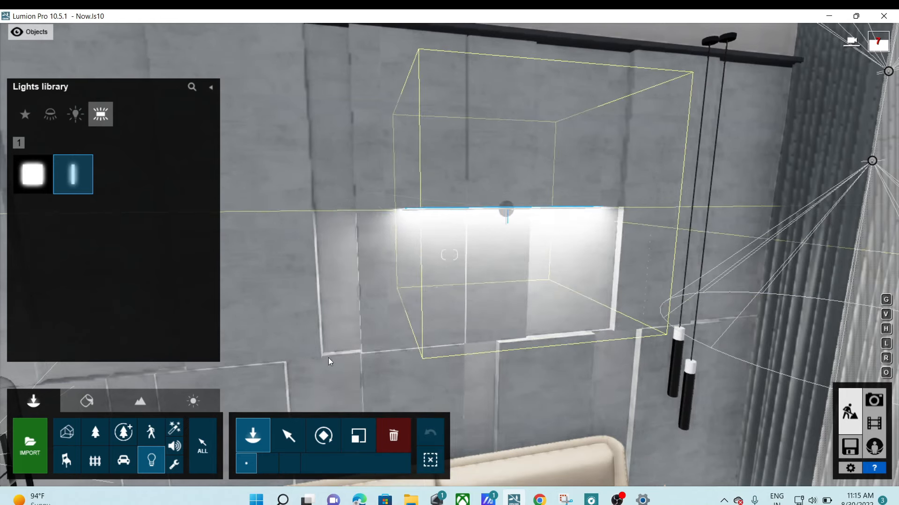
Try orienting the line light upward with a pitch of -90° and different heading and bank angles.
click(289, 436)
click(324, 437)
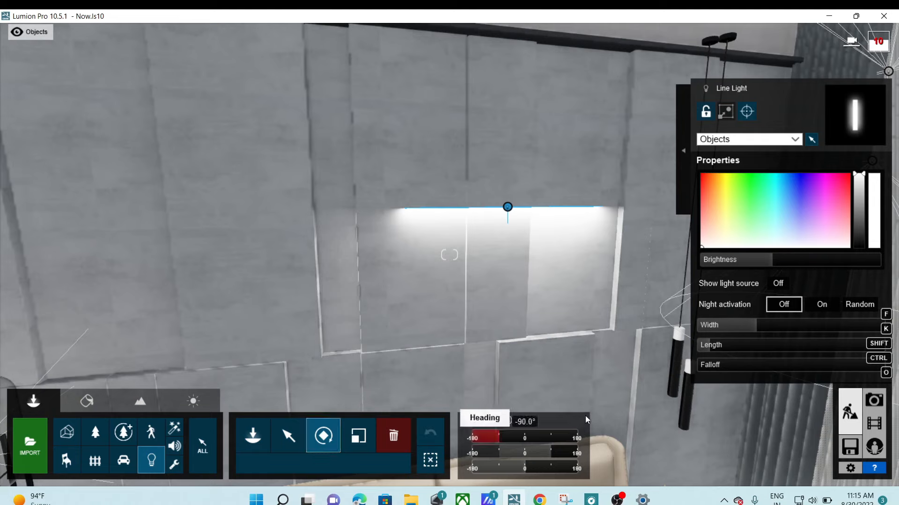
mouse_move(503, 436)
mouse_down()
mouse_move(553, 430)
mouse_move(521, 452)
mouse_move(558, 447)
mouse_move(465, 453)
mouse_move(499, 453)
mouse_up()
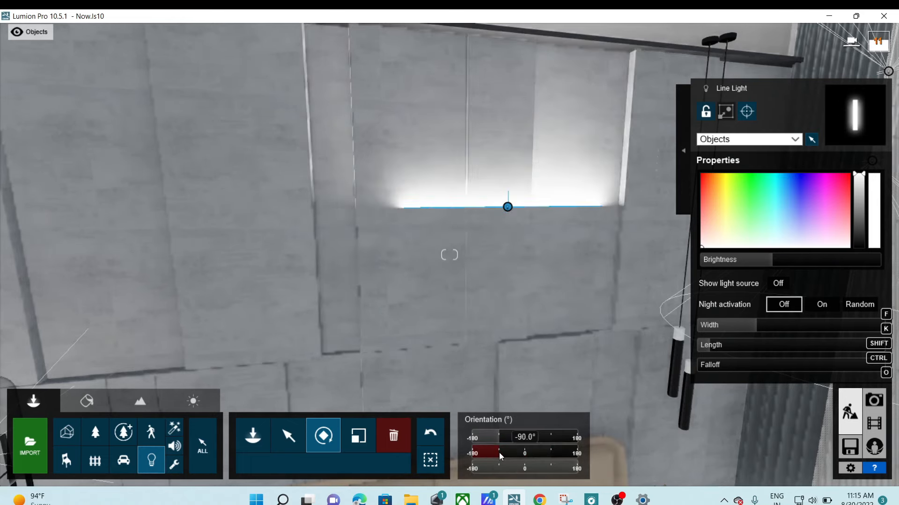
drag(576, 466, 541, 466)
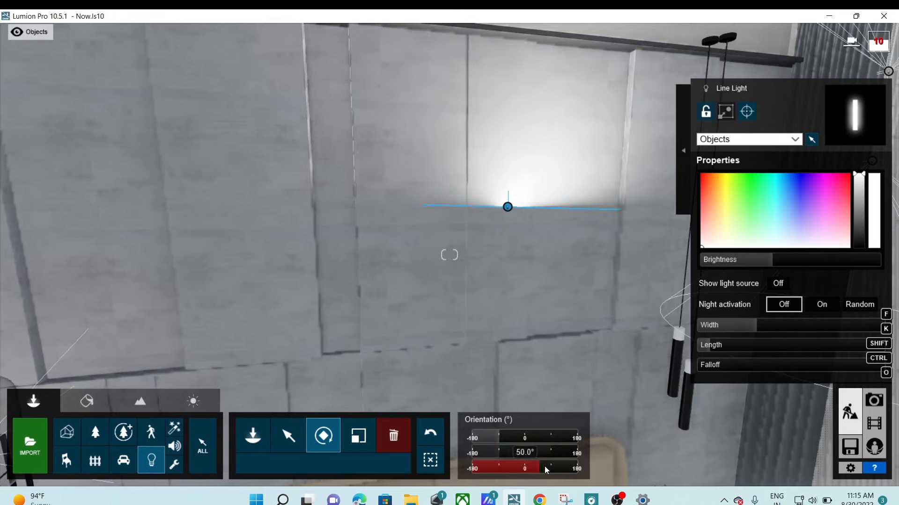
drag(507, 432, 545, 434)
drag(524, 472, 486, 470)
Stand the line light upright along the concrete panels with a pitch of 0° and a bank of about -90°.
right_drag(561, 353, 508, 392)
key(w)
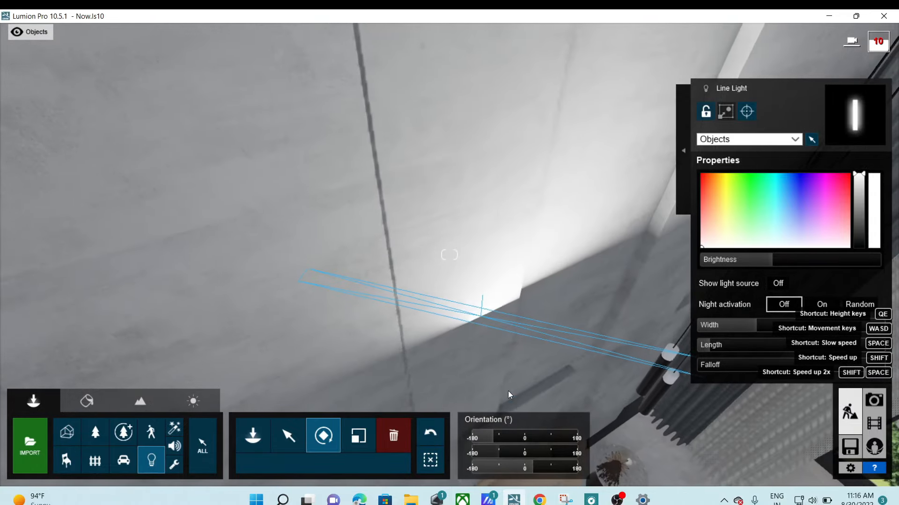
mouse_move(492, 432)
mouse_down()
mouse_move(507, 433)
mouse_move(499, 434)
mouse_up()
drag(535, 464, 625, 425)
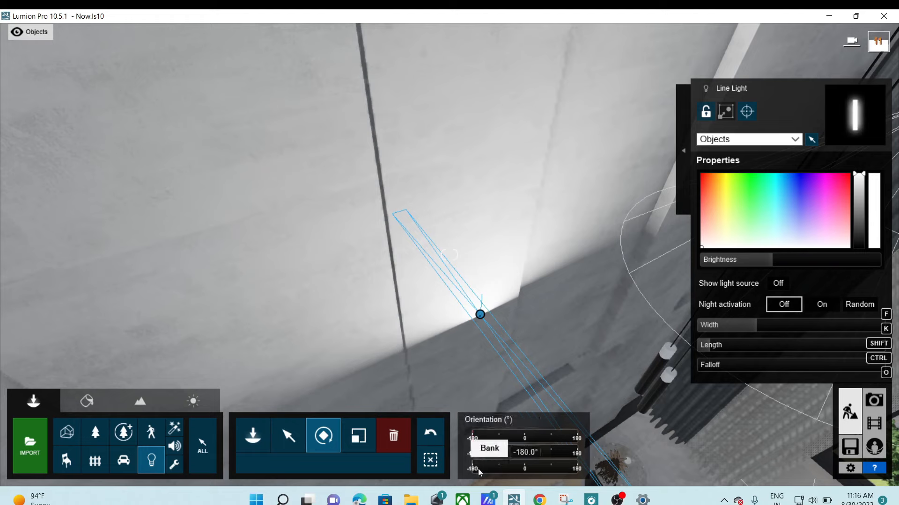
drag(538, 465, 586, 393)
drag(499, 455, 526, 449)
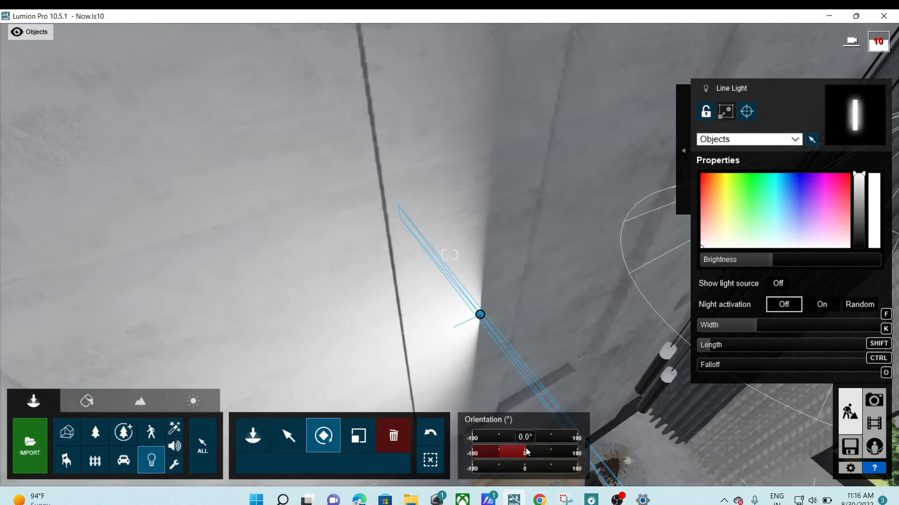
mouse_move(526, 450)
right_down()
mouse_move(521, 398)
mouse_move(515, 456)
right_up()
key(s)
drag(517, 468, 499, 464)
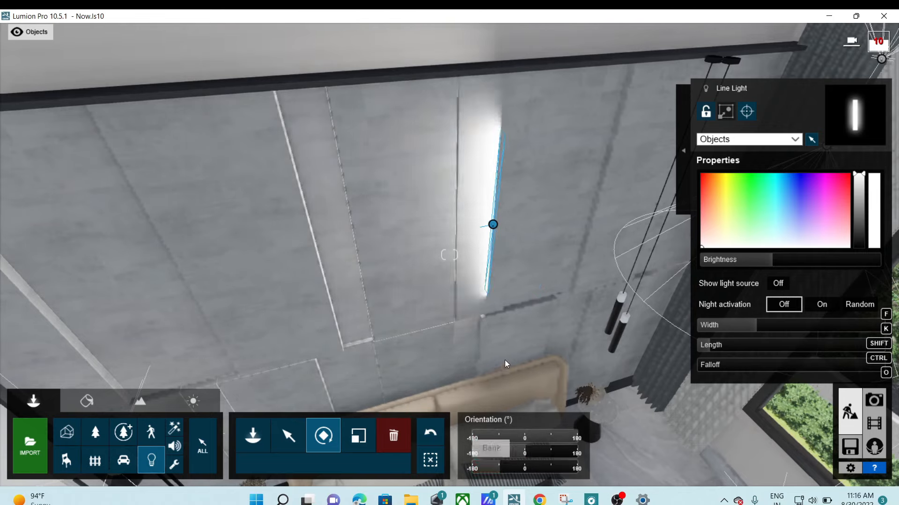
Move the upright line light horizontally against the raised concrete panel's edge near the pendant lights.
mouse_move(495, 317)
right_down()
mouse_move(496, 300)
mouse_move(489, 356)
mouse_move(495, 318)
right_up()
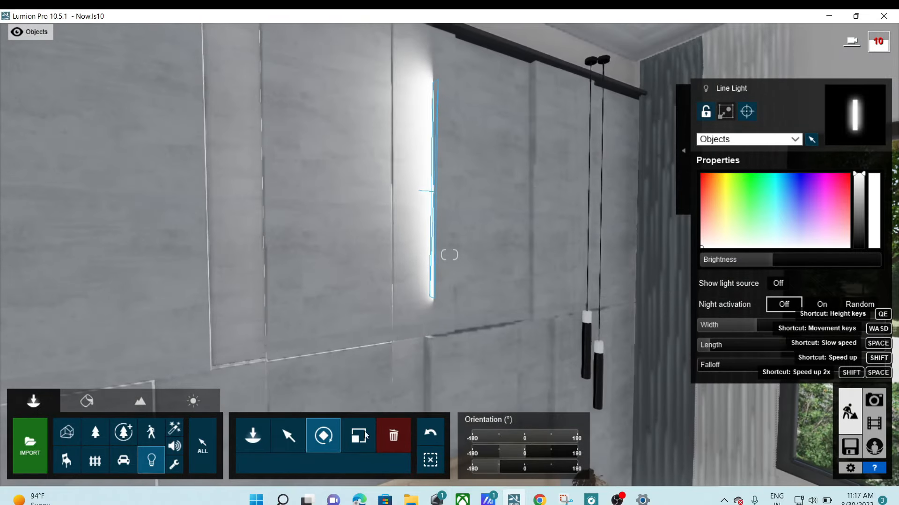
click(289, 437)
click(325, 464)
mouse_move(433, 191)
mouse_down()
mouse_move(524, 185)
mouse_move(429, 190)
mouse_up()
right_drag(429, 191, 486, 283)
key(w)
drag(259, 331, 641, 277)
right_drag(574, 345, 622, 262)
Fine-tune the line light's bank so it runs along the panel edge, and increase its width slightly.
click(324, 435)
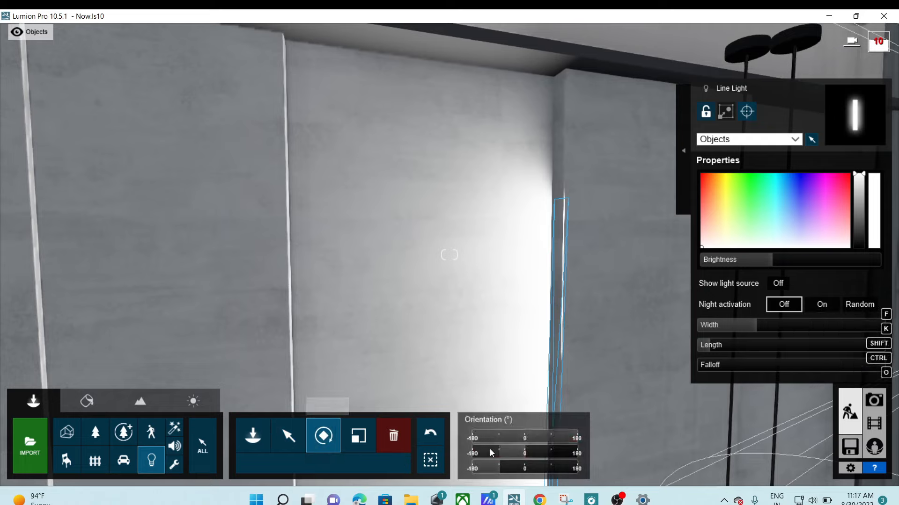
drag(546, 464, 499, 467)
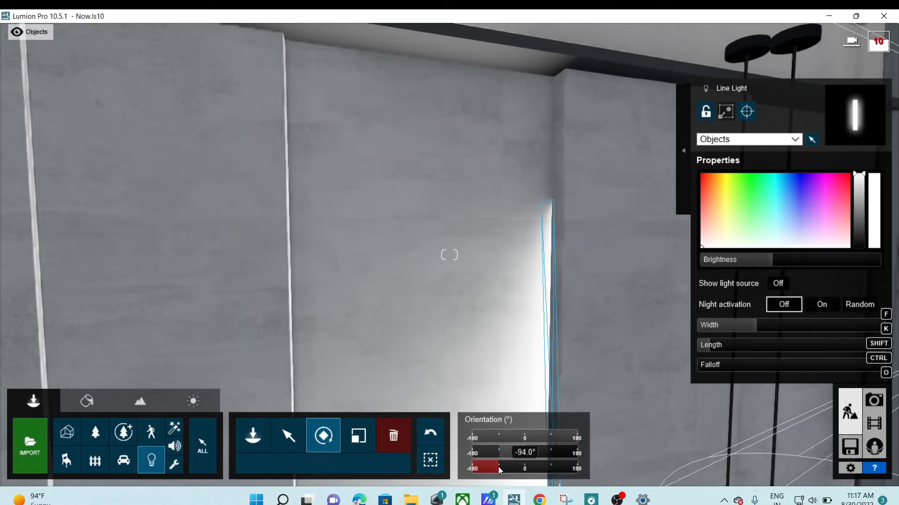
mouse_move(563, 374)
right_down()
mouse_move(557, 402)
mouse_move(617, 356)
mouse_move(562, 347)
mouse_move(592, 362)
mouse_move(590, 398)
mouse_move(568, 348)
mouse_move(550, 370)
right_up()
key(s)
key(w)
key(s)
drag(756, 325, 766, 324)
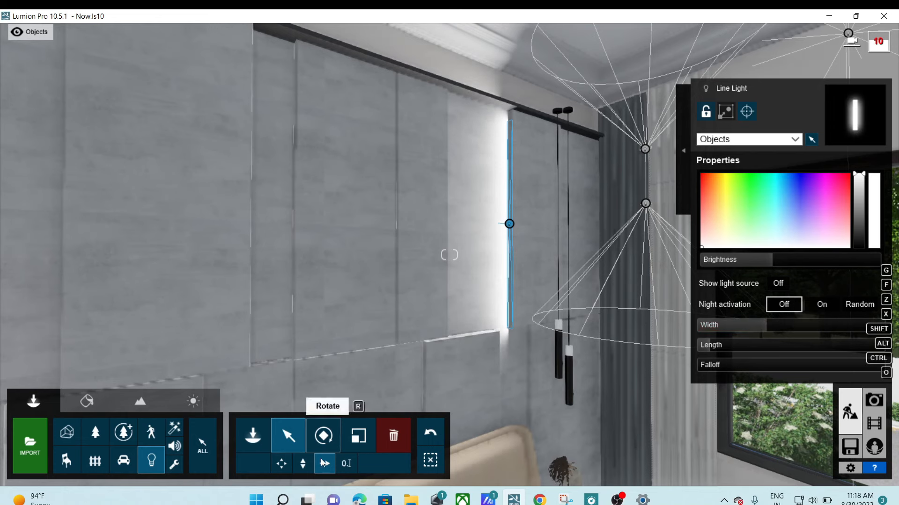
Raise the line light slightly along the panel edge, then show its light source and lower its brightness.
click(302, 463)
drag(509, 224, 518, 223)
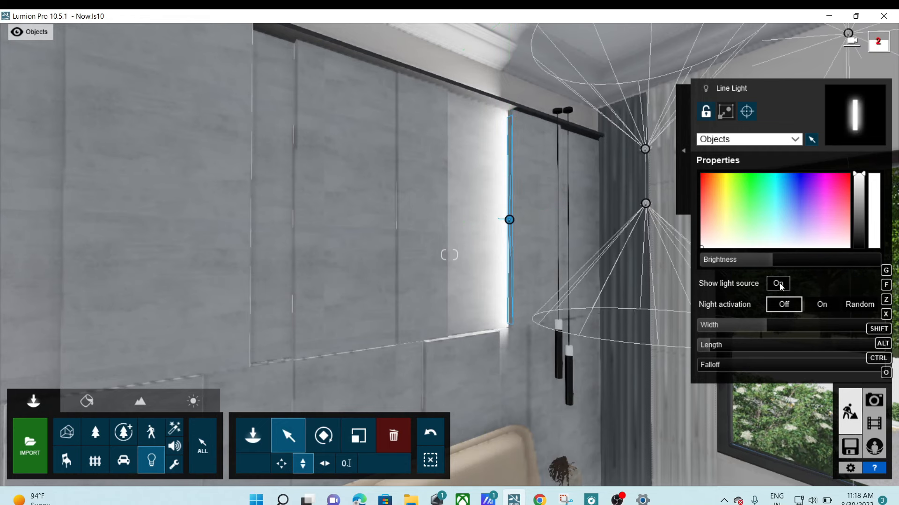
drag(756, 261, 747, 259)
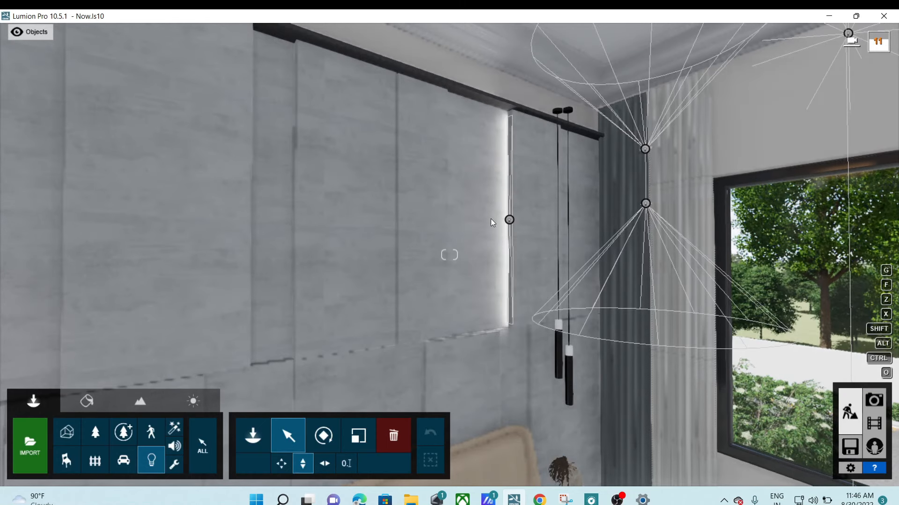
Tint the upright line light a warm pale yellow and check it in the photo preview.
click(508, 221)
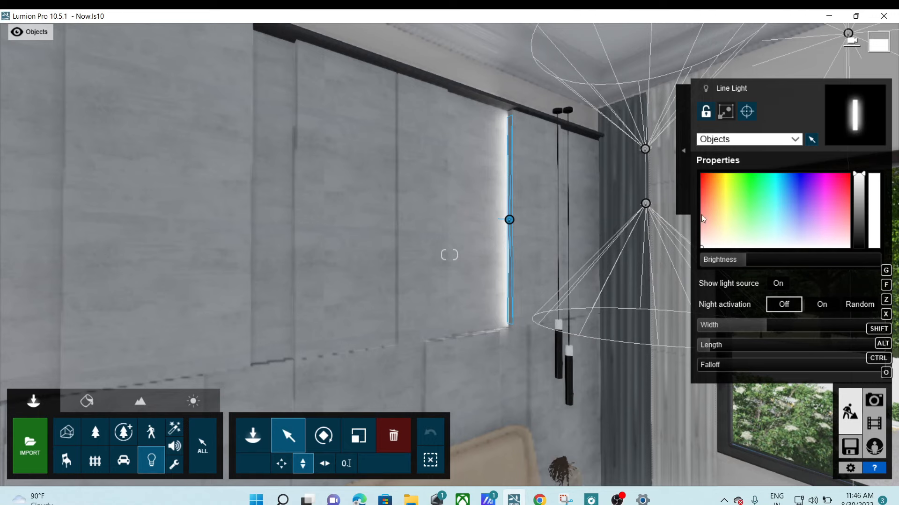
click(720, 239)
drag(721, 236, 722, 232)
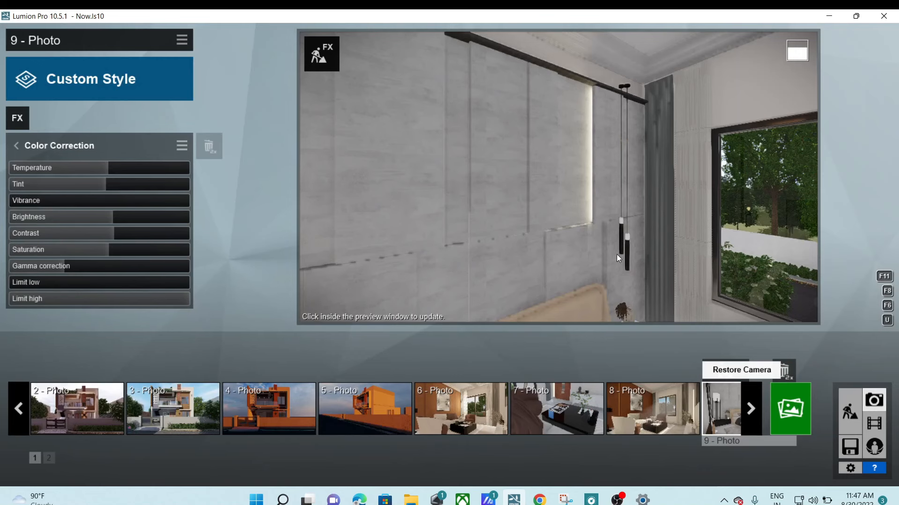
click(590, 201)
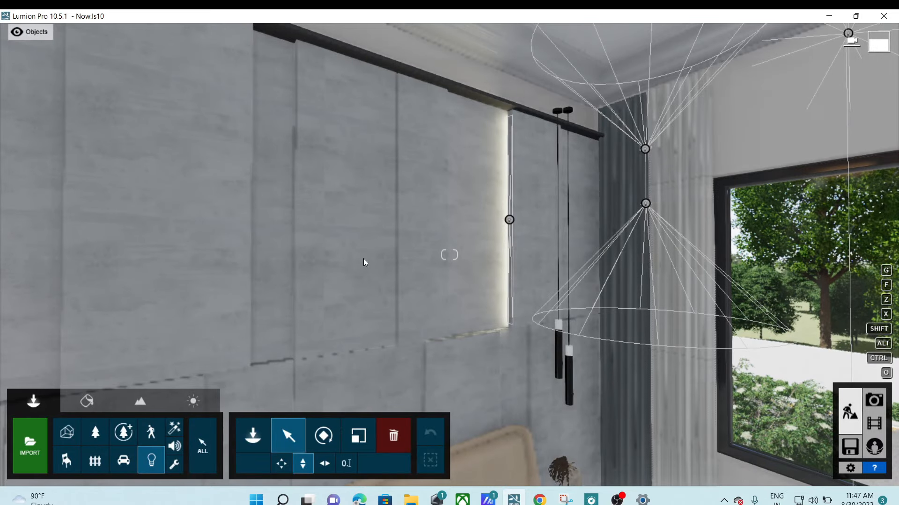
Reduce the concrete panel material's colorization to almost nothing, raise its reflectivity and lower its gloss.
click(87, 401)
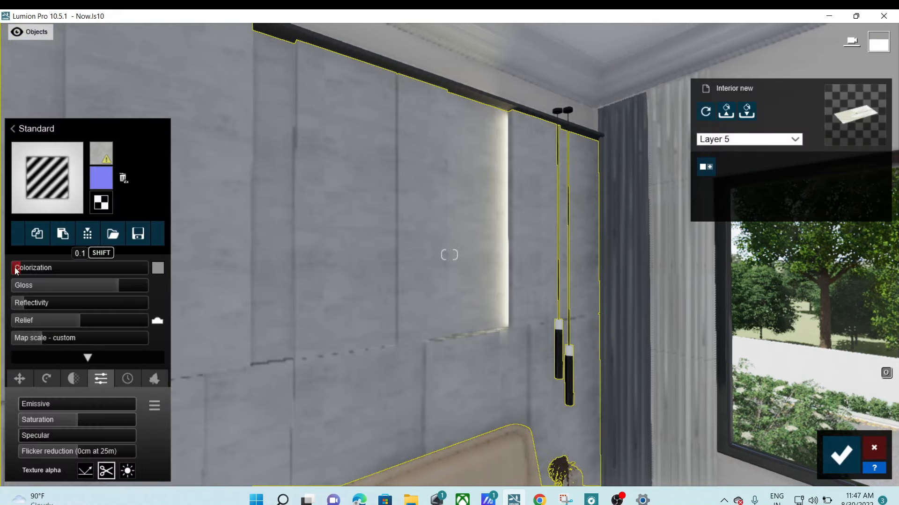
drag(20, 270, 16, 267)
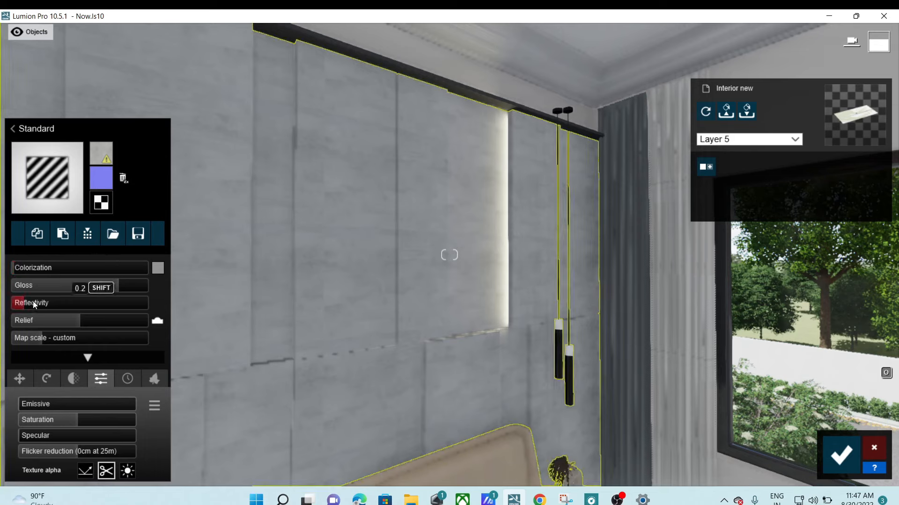
drag(34, 303, 63, 301)
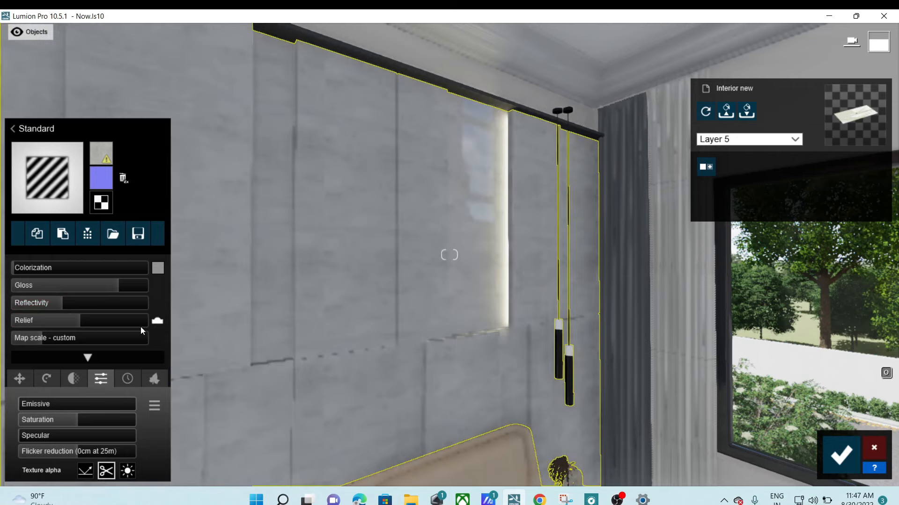
drag(121, 286, 67, 287)
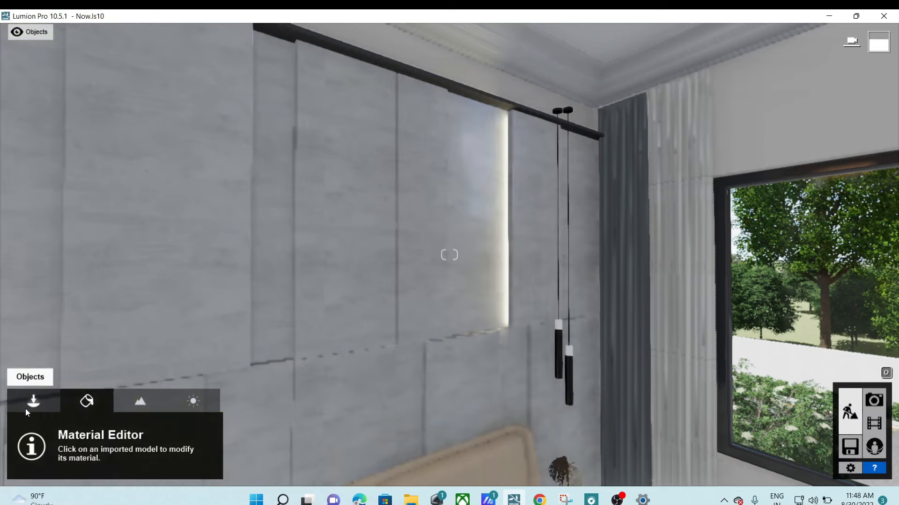
Copy the upright line light straight down to the lower panel row and shift the copy against the panel edge above the headboard.
click(33, 401)
right_drag(495, 262, 486, 323)
key(s)
key(s)
right_drag(450, 255, 406, 211)
key(w)
right_drag(496, 302, 515, 324)
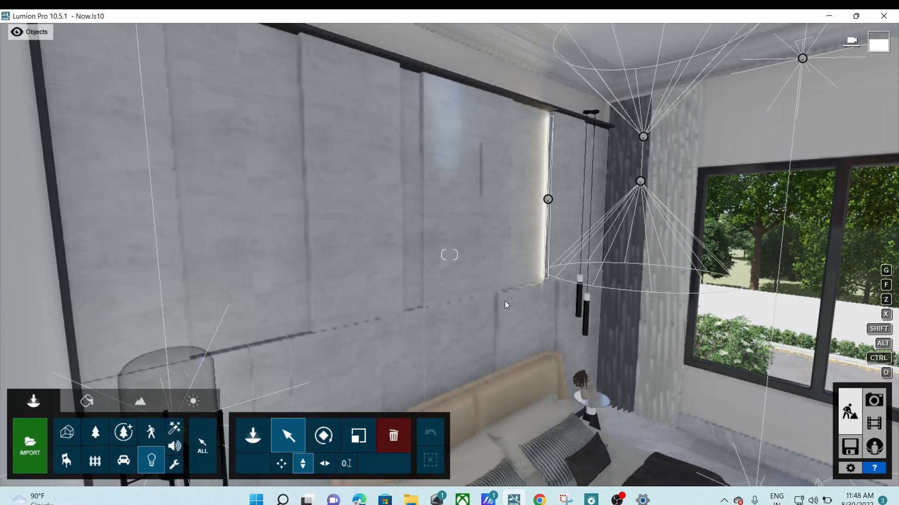
click(547, 199)
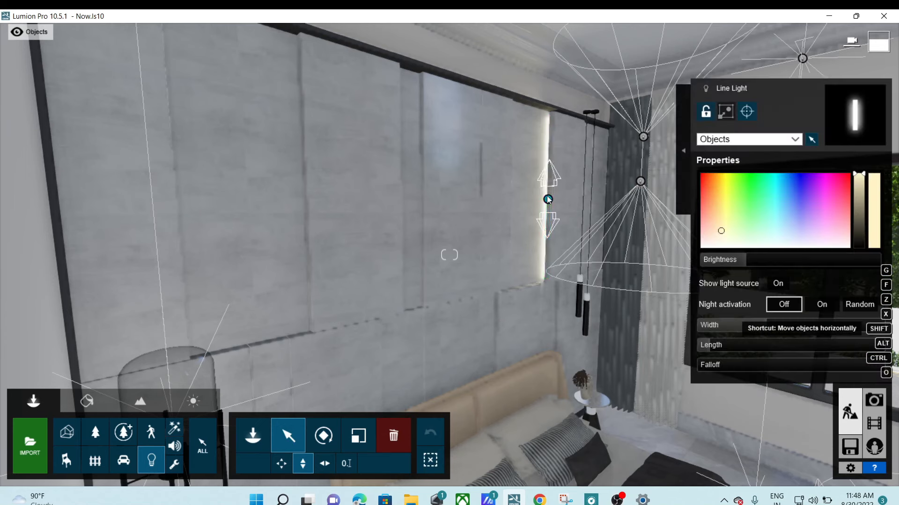
drag(547, 198, 549, 252)
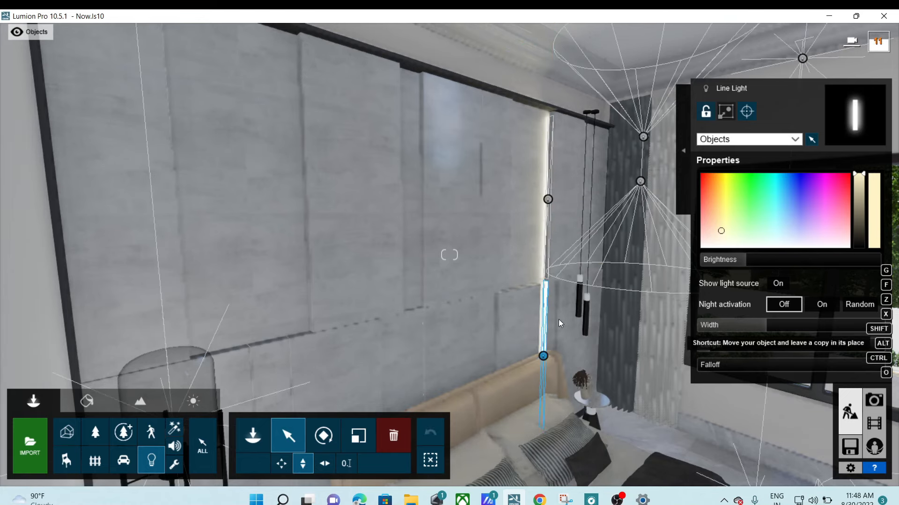
click(324, 463)
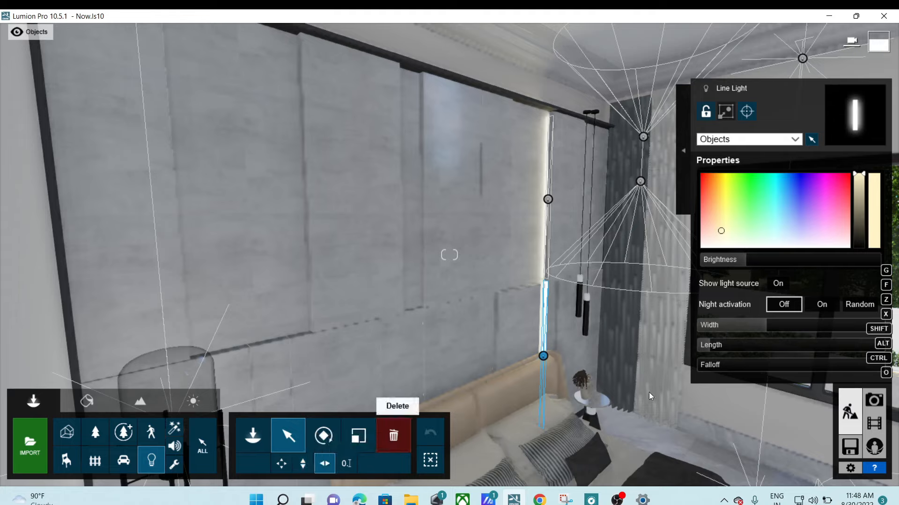
drag(541, 360, 493, 382)
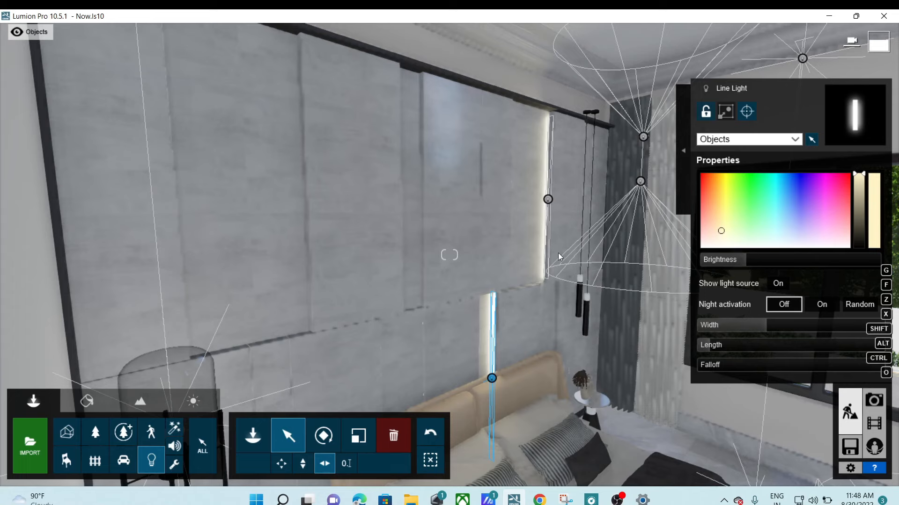
Select the upper and lower line lights together and copy the pair across to the next recess in the panels.
ctrl+click(548, 201)
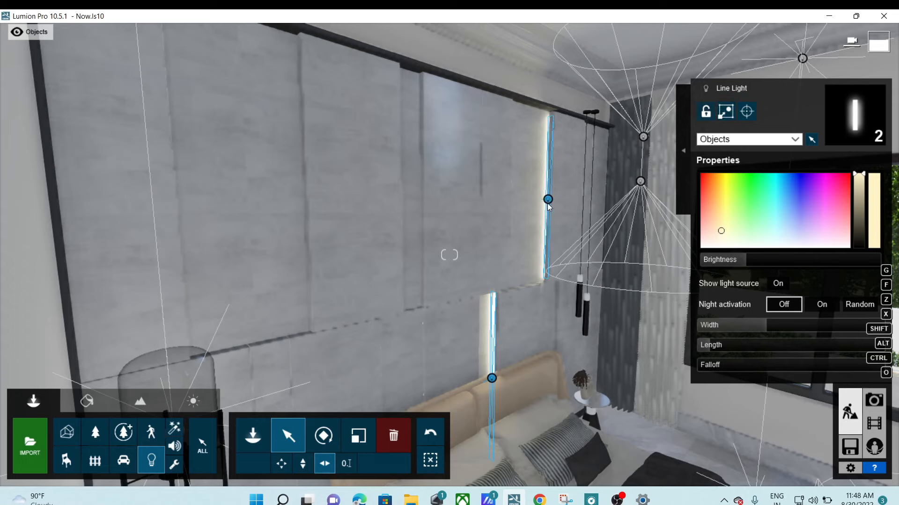
key(alt)
drag(547, 199, 411, 194)
right_drag(412, 193, 375, 225)
right_drag(450, 188, 478, 180)
key(w)
drag(435, 76, 465, 80)
right_drag(462, 101, 375, 140)
key(s)
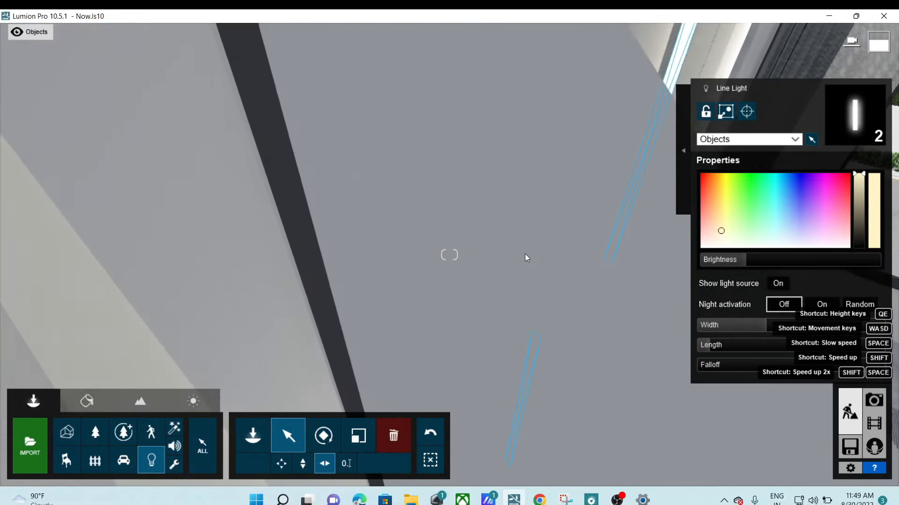
Select only the upper copied line light and nudge it against the edge of its narrow recess.
right_drag(544, 256, 516, 266)
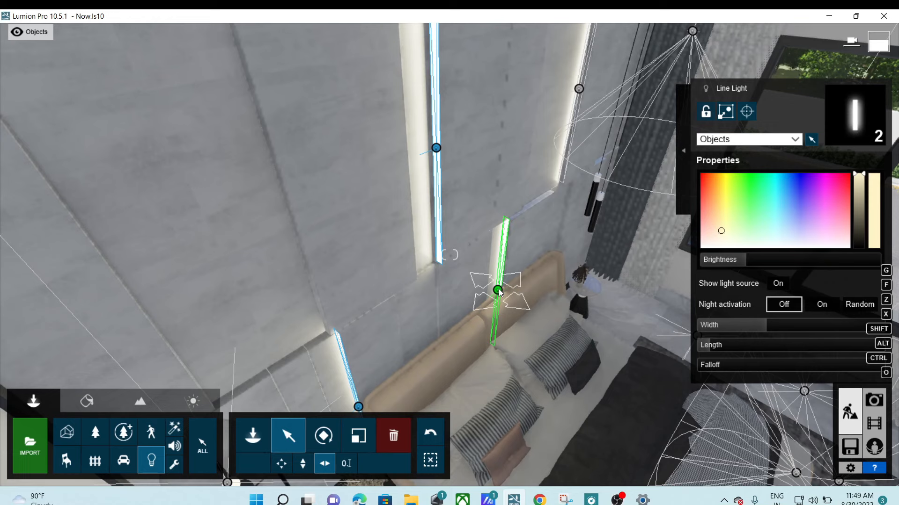
click(499, 289)
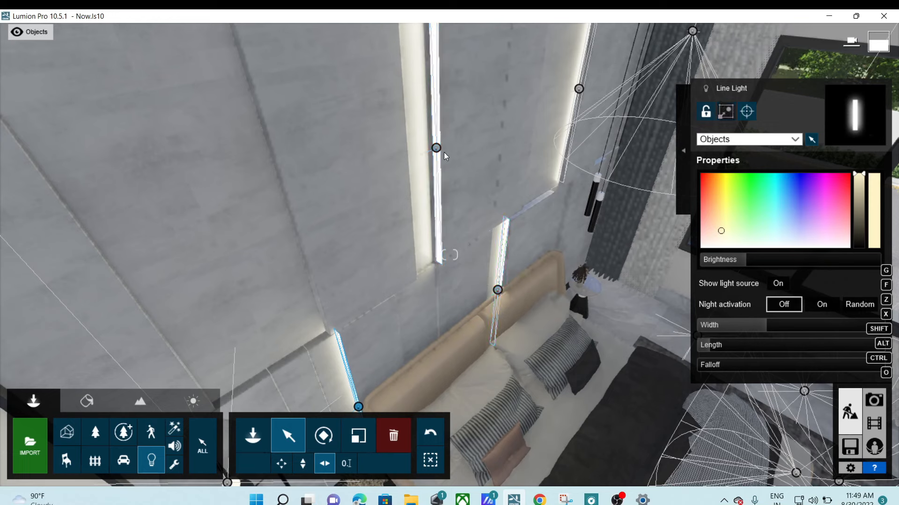
drag(435, 148, 431, 149)
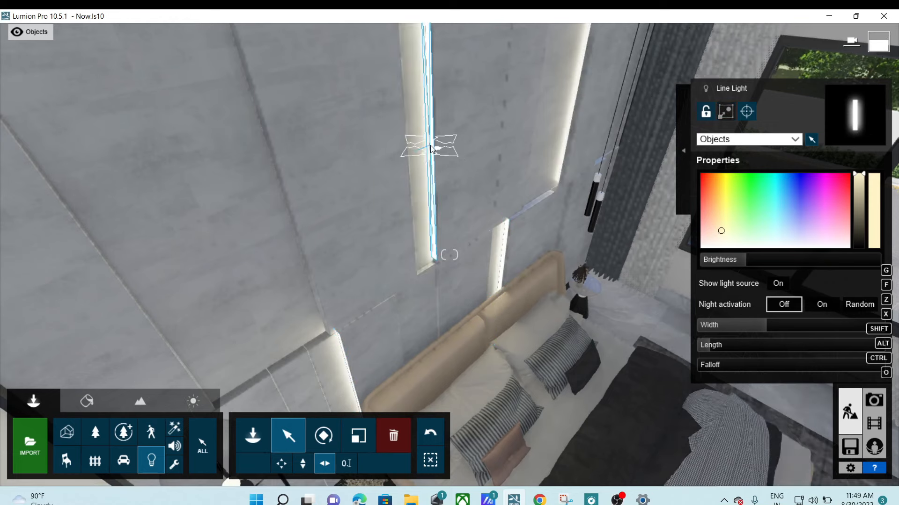
right_drag(436, 158, 485, 333)
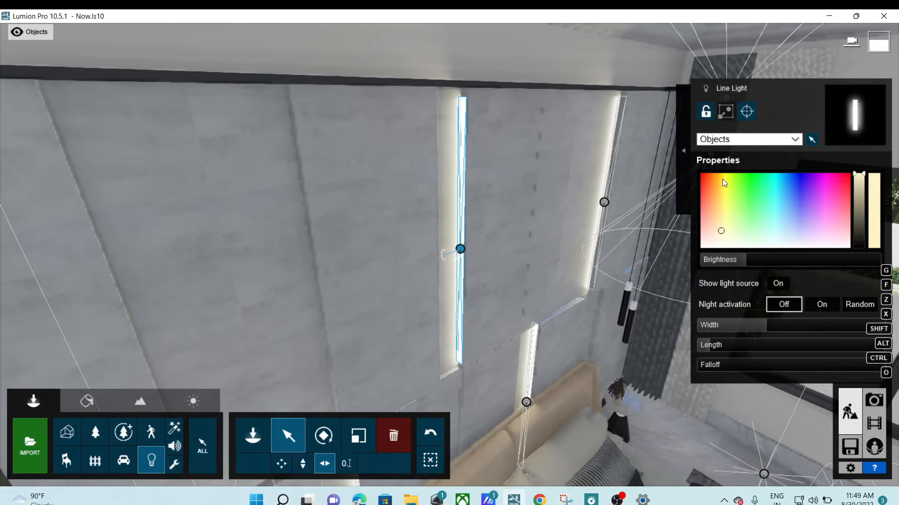
Increase the width of the two upper line lights slightly so they span the full height of their panels.
ctrl+click(604, 202)
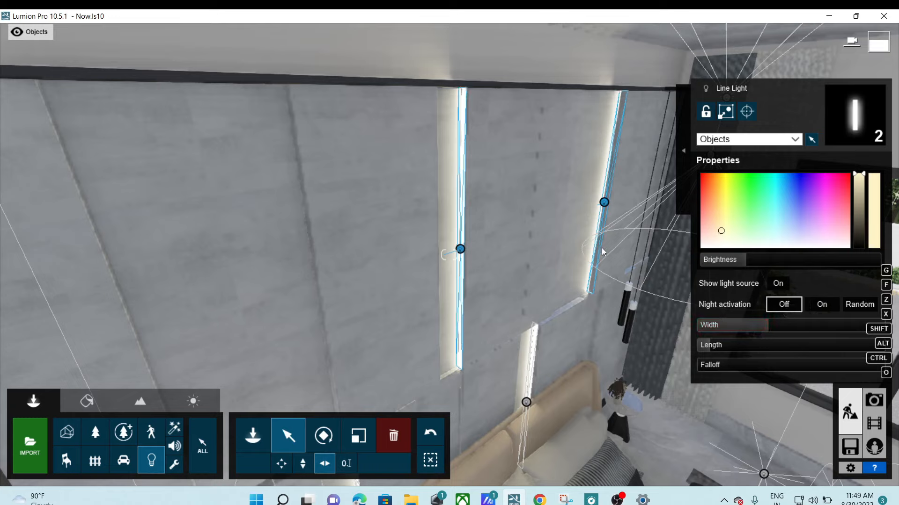
right_drag(537, 250, 559, 251)
click(504, 403)
Nudge the upper line light beside the pendant lights tight against its panel edge and inspect the fit up close.
right_drag(503, 403, 604, 365)
key(w)
right_drag(449, 255, 471, 253)
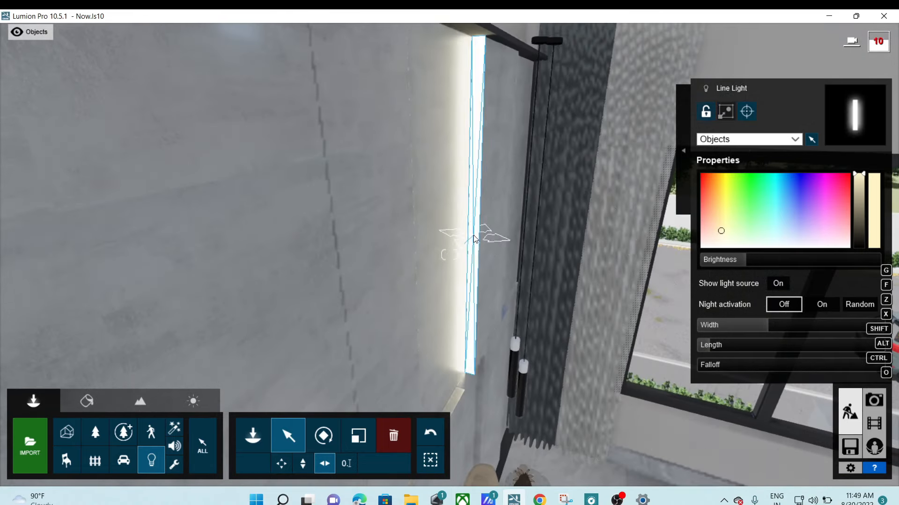
drag(472, 235, 471, 235)
right_drag(472, 235, 411, 232)
key(a)
key(s)
mouse_move(450, 255)
right_down()
mouse_move(464, 248)
mouse_move(456, 290)
mouse_move(454, 262)
mouse_move(449, 271)
right_up()
key(w)
key(s)
key(w)
key(s)
Fine-tune the horizontal positions of the line lights along the adjacent panel edges.
drag(470, 380, 472, 380)
key(w)
right_drag(473, 380, 436, 331)
key(s)
key(w)
drag(436, 318, 462, 298)
Delete the misplaced lower line light copy at the far end of the headboard.
right_drag(461, 298, 449, 254)
key(d)
key(w)
right_drag(537, 321, 384, 366)
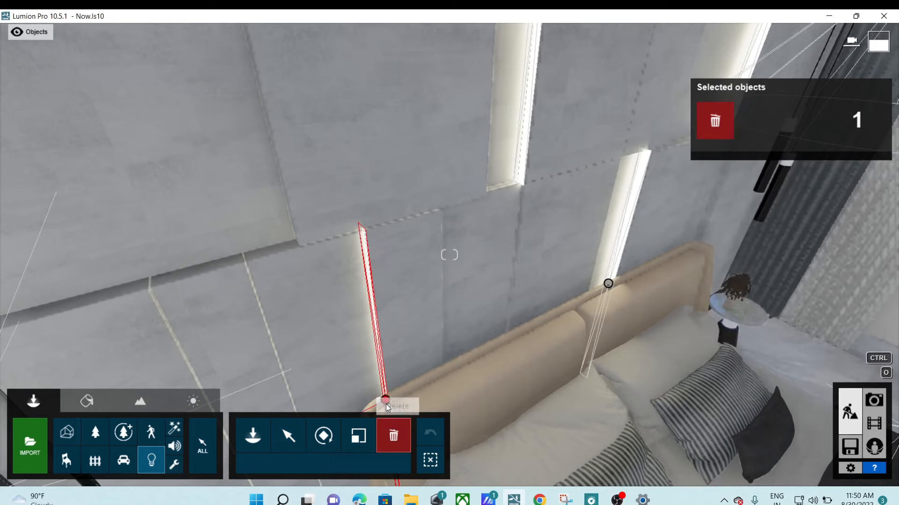
click(393, 435)
Copy the narrow recess's upper line light straight down along the same panel joint behind the headboard.
right_drag(468, 309, 476, 122)
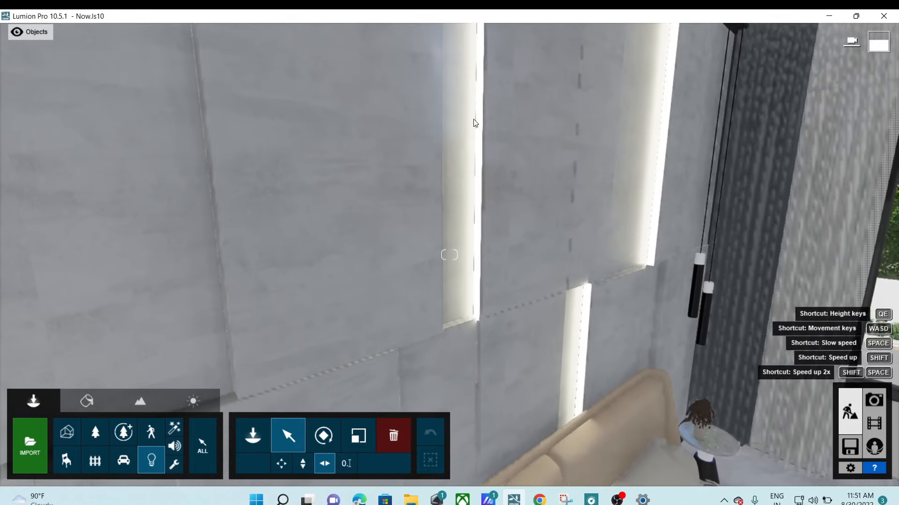
click(476, 93)
alt+drag(476, 94, 485, 162)
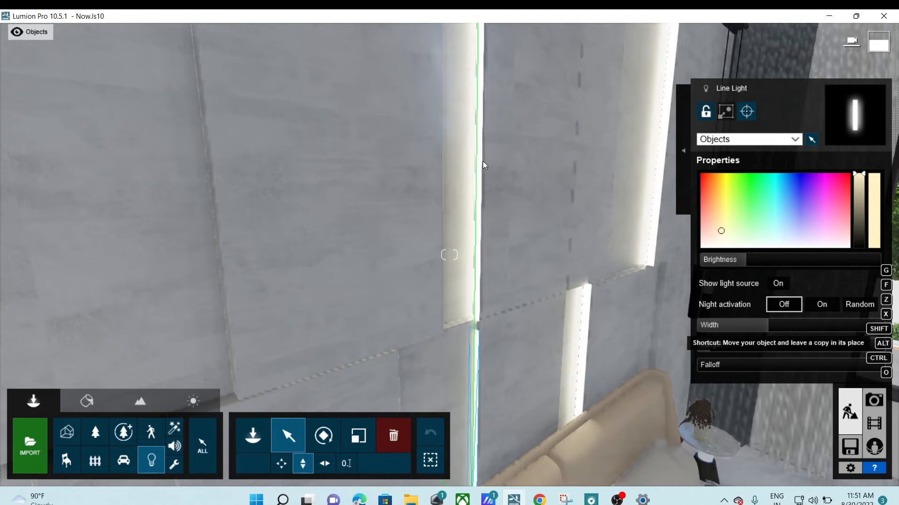
Copy the upper line light beside the pendant lights across to the wide recess near the floor lamp.
right_drag(482, 160, 632, 140)
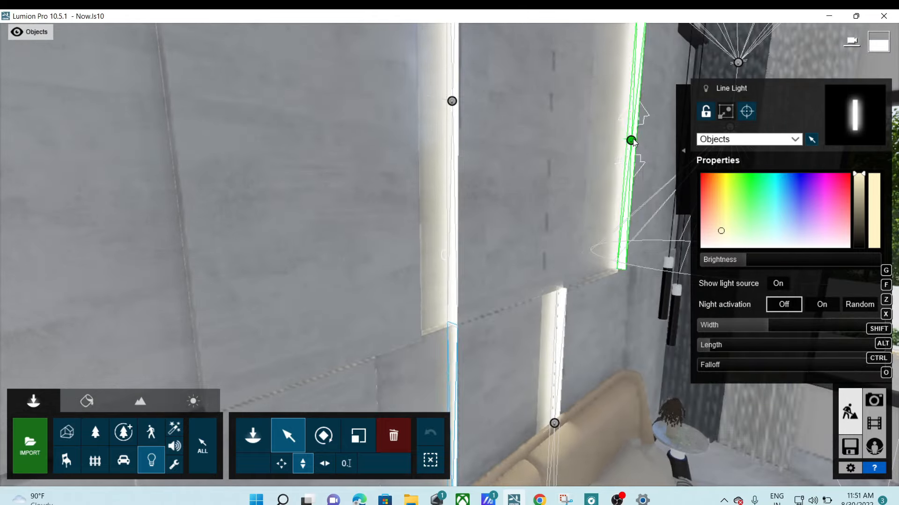
alt+drag(631, 141, 576, 141)
right_drag(575, 141, 591, 171)
drag(594, 167, 561, 360)
drag(536, 316, 330, 183)
right_drag(384, 291, 398, 229)
key(w)
key(s)
Nudge the copied upper line light tight against the wide recess's edge.
drag(408, 220, 408, 221)
right_drag(408, 221, 565, 322)
key(w)
drag(551, 308, 542, 303)
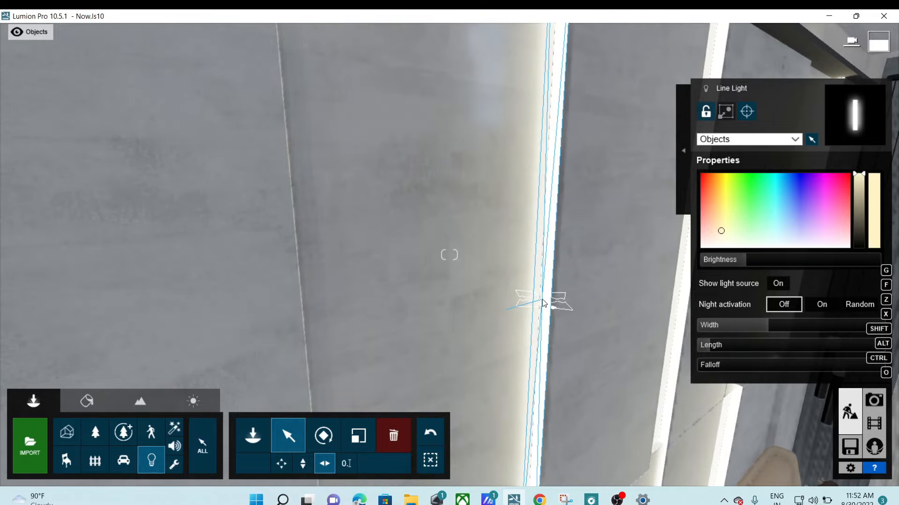
Copy the wide recess's line light across to the recess's opposite edge near the side wall.
right_drag(542, 303, 569, 306)
key(s)
right_drag(157, 270, 148, 262)
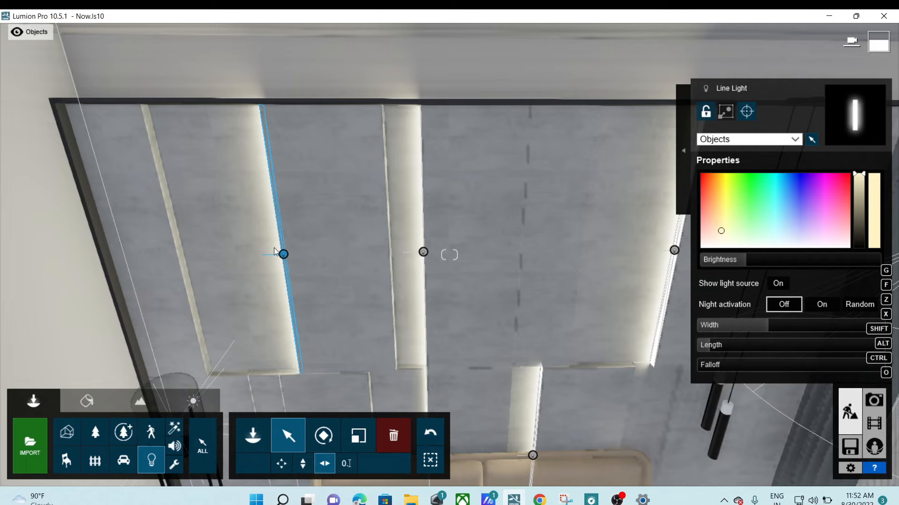
mouse_move(284, 254)
drag(283, 254, 183, 257)
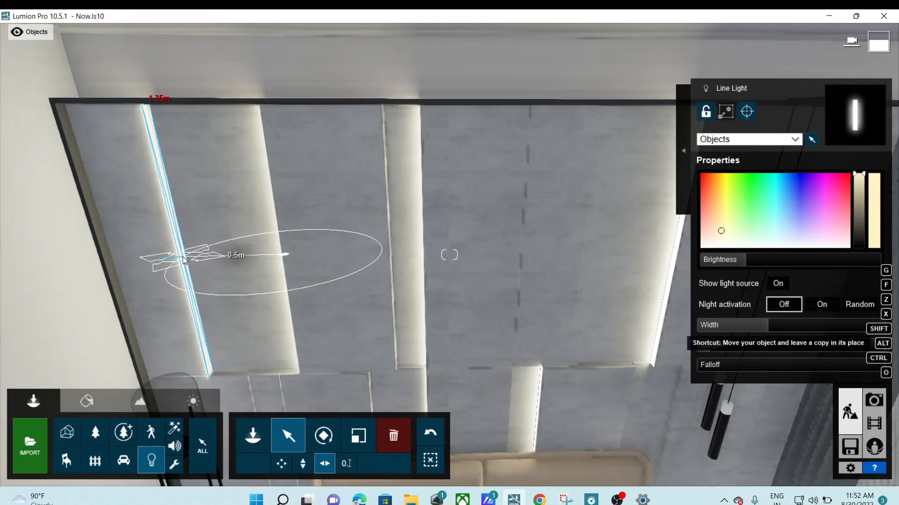
Rotate the copied line light so it shines into the recess, facing the opposite line light.
click(324, 437)
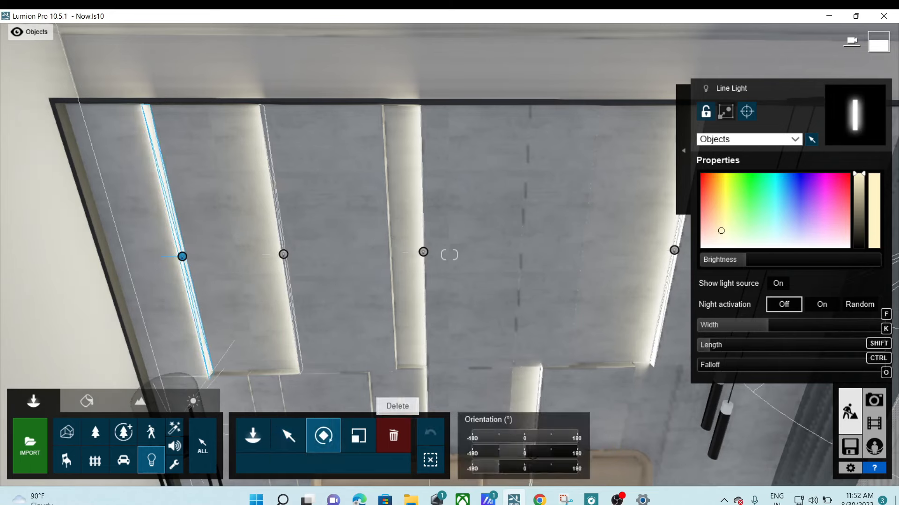
drag(527, 450, 580, 437)
right_drag(335, 257, 273, 256)
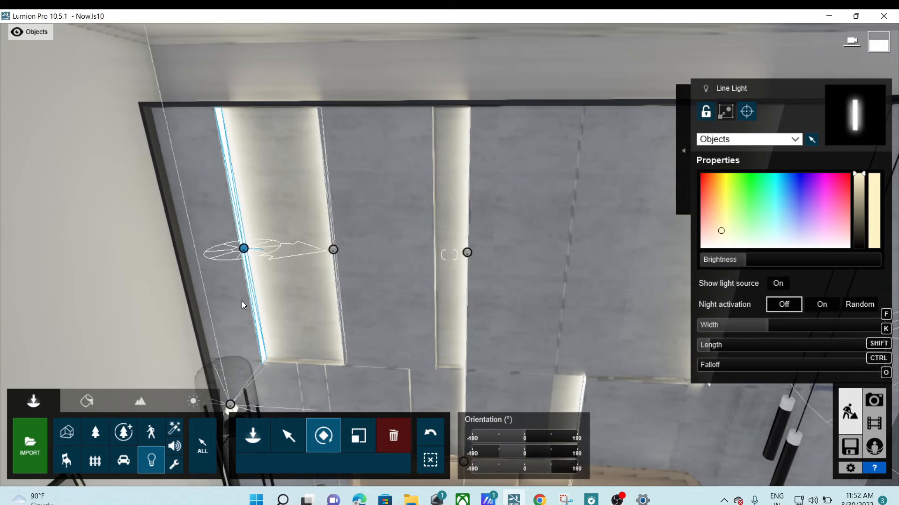
Examine the lit concrete panels and the rest of the bedroom in the photo preview from several viewpoints.
click(874, 400)
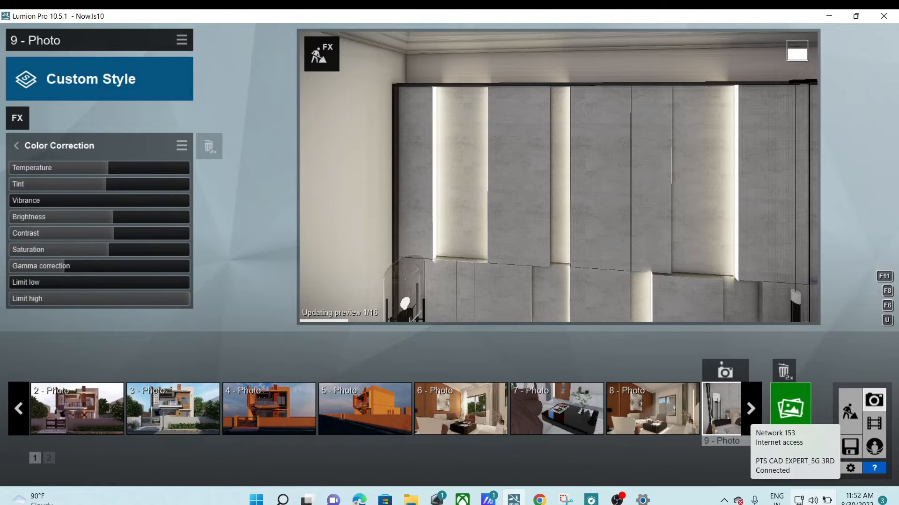
right_drag(558, 177, 655, 229)
right_drag(558, 177, 661, 234)
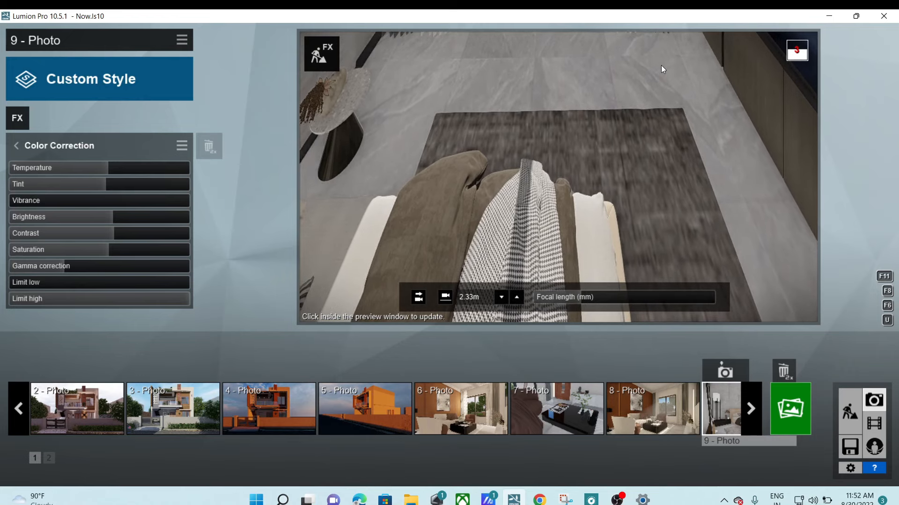
right_drag(559, 177, 557, 143)
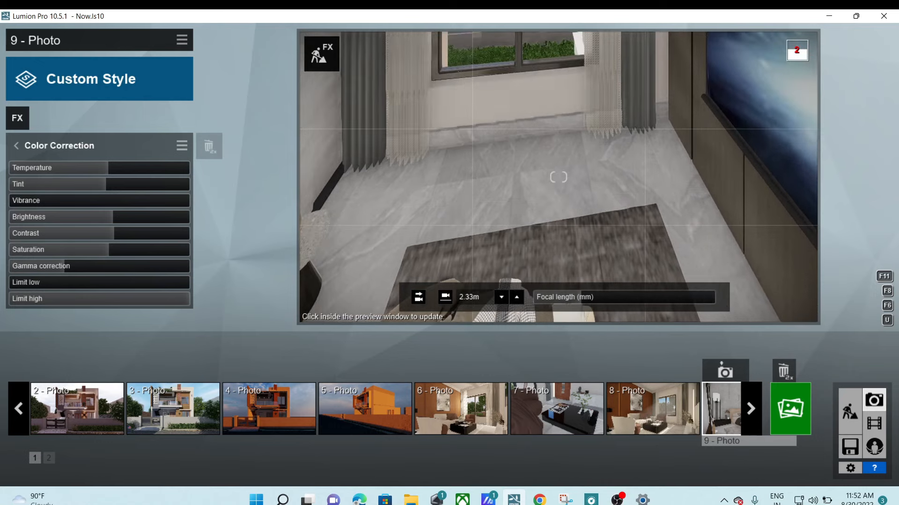
key(w)
right_drag(558, 177, 559, 153)
key(w)
key(w)
key(w)
right_drag(558, 177, 540, 213)
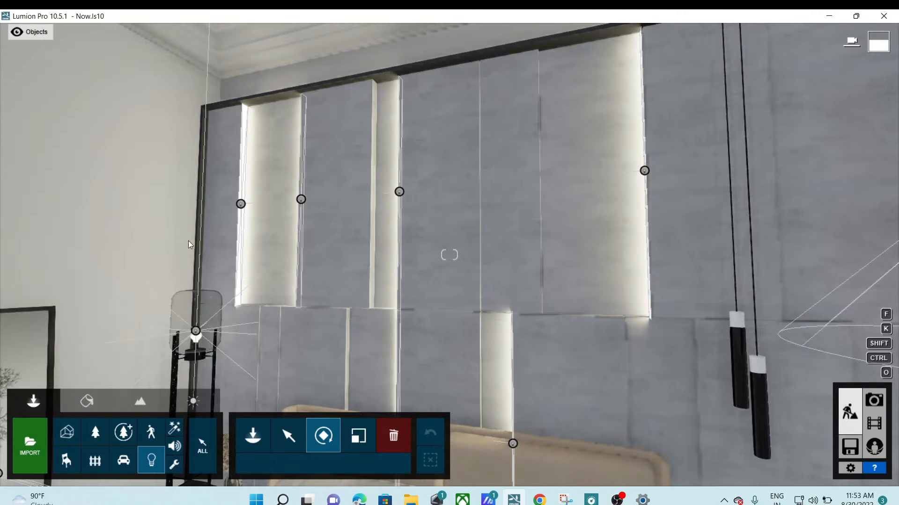
Nudge the line light on the wide recess's side-wall edge slightly sideways so it sits tight against the panel edge.
right_drag(188, 240, 84, 276)
key(w)
key(w)
right_drag(449, 254, 459, 199)
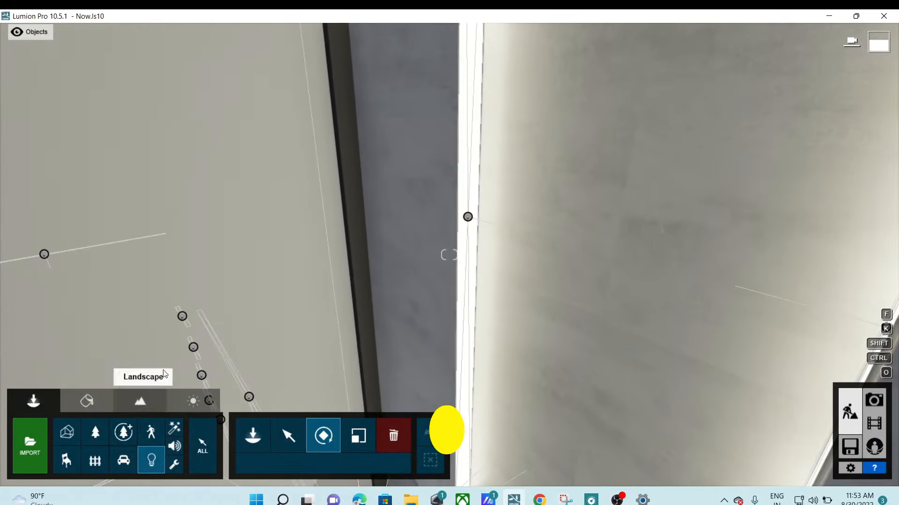
click(289, 436)
click(468, 216)
click(468, 217)
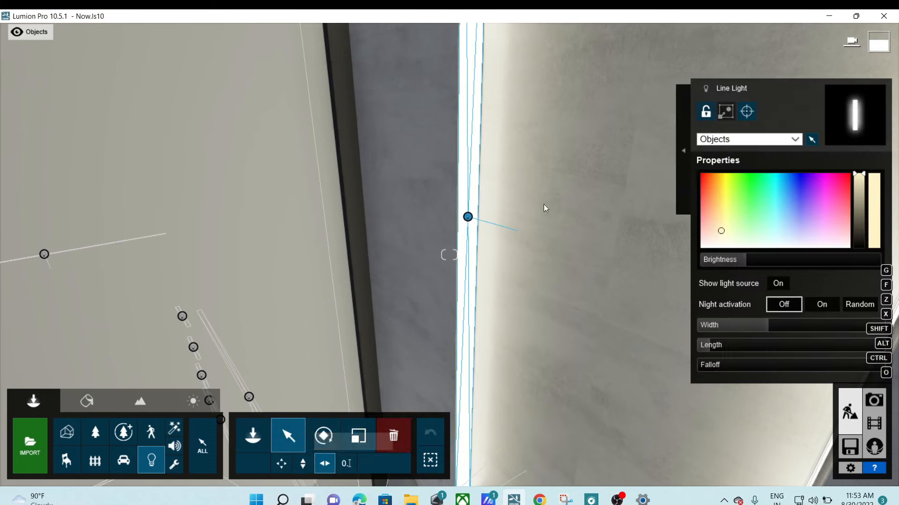
drag(474, 213, 466, 214)
Copy the side-wall line light across the concrete wall to the tall recess beyond the pendant lamps, near the window.
right_drag(466, 214, 538, 244)
key(s)
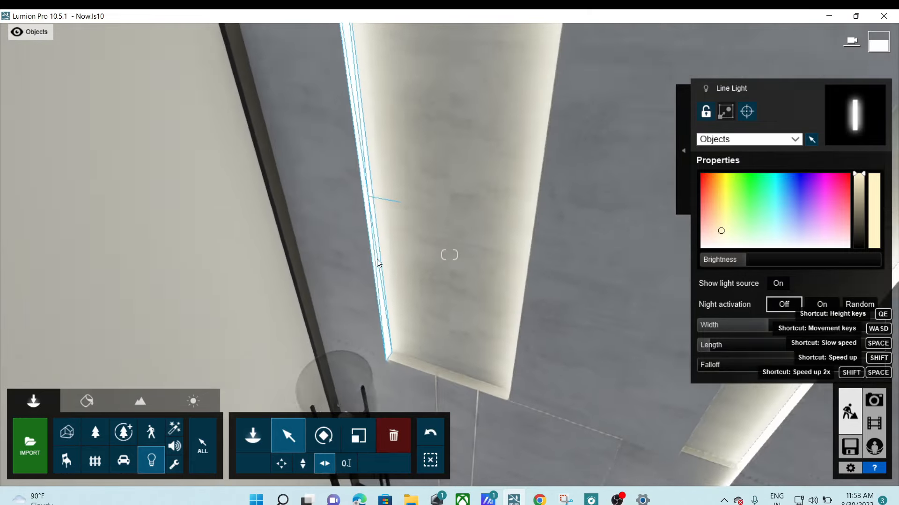
alt+drag(382, 208, 649, 324)
right_drag(649, 325, 721, 319)
drag(345, 315, 684, 158)
mouse_move(685, 158)
right_down()
mouse_move(749, 131)
mouse_move(739, 173)
mouse_move(711, 161)
mouse_move(702, 262)
mouse_move(688, 161)
right_up()
key(w)
drag(319, 134, 406, 128)
right_drag(406, 128, 412, 105)
key(w)
key(s)
key(w)
key(s)
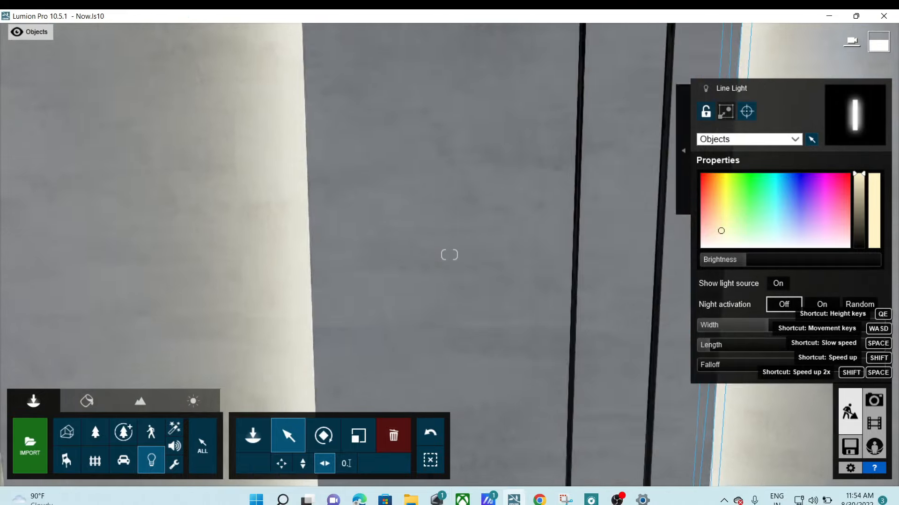
Fine-position the copied line light against the edge of the recess beyond the pendant lamps.
drag(394, 251, 391, 249)
key(w)
right_drag(391, 250, 413, 285)
mouse_move(403, 228)
mouse_down()
mouse_move(395, 223)
mouse_move(406, 231)
mouse_up()
right_drag(858, 413, 760, 436)
key(s)
key(s)
key(w)
right_drag(450, 255, 471, 234)
key(s)
right_drag(534, 397, 523, 375)
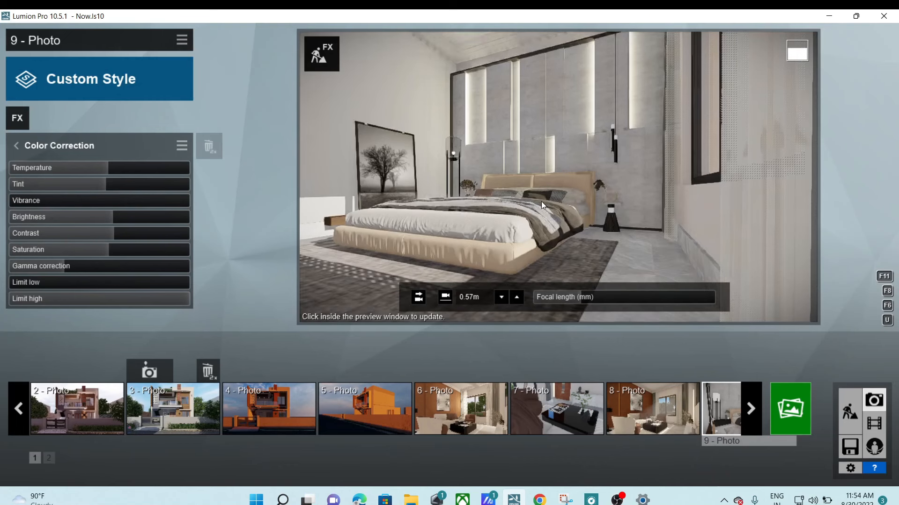
Cool photo 9 slightly by lowering the Color Correction temperature just below zero.
click(541, 201)
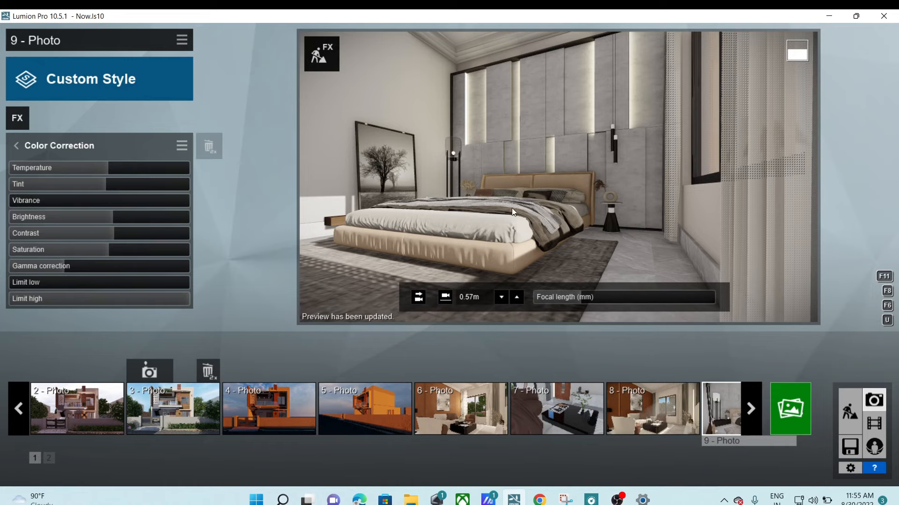
drag(98, 168, 94, 170)
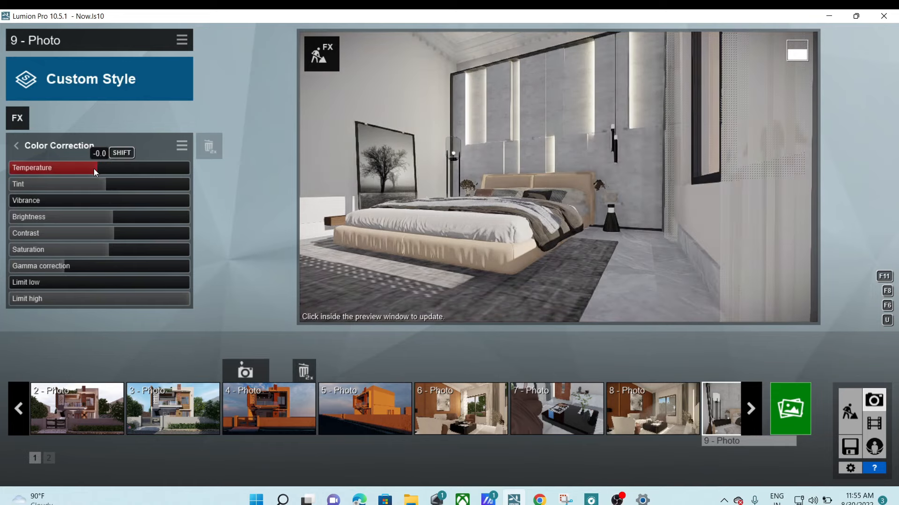
click(484, 285)
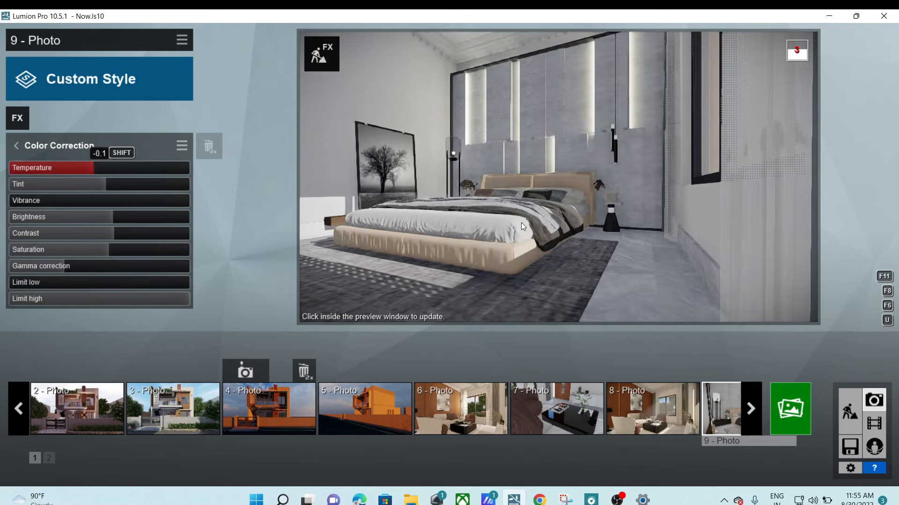
click(96, 167)
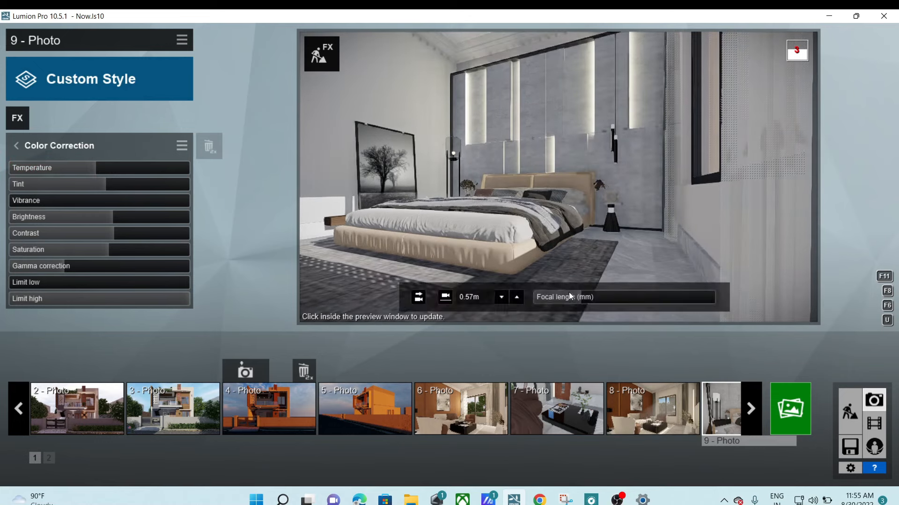
Increase photo 9's focal length slightly, reframe the bed with the lit concrete wall, and store the new camera view.
drag(583, 296, 590, 296)
click(533, 221)
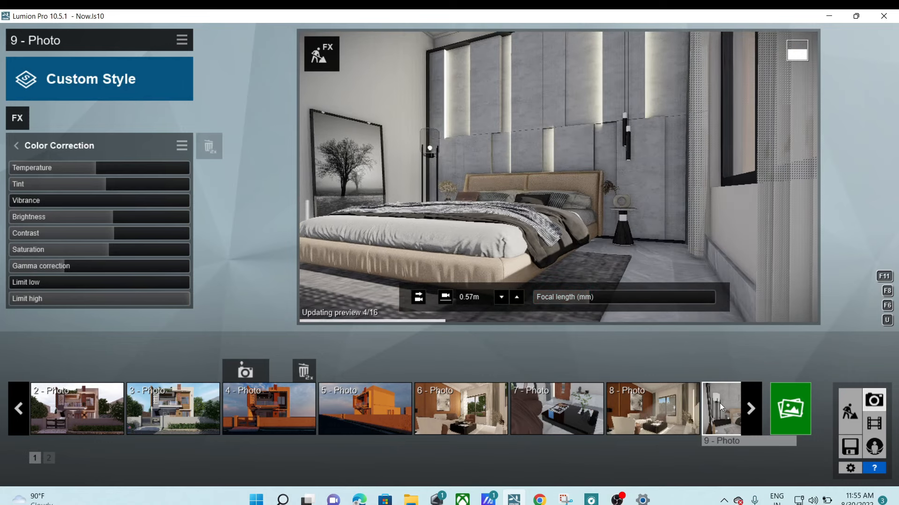
click(750, 408)
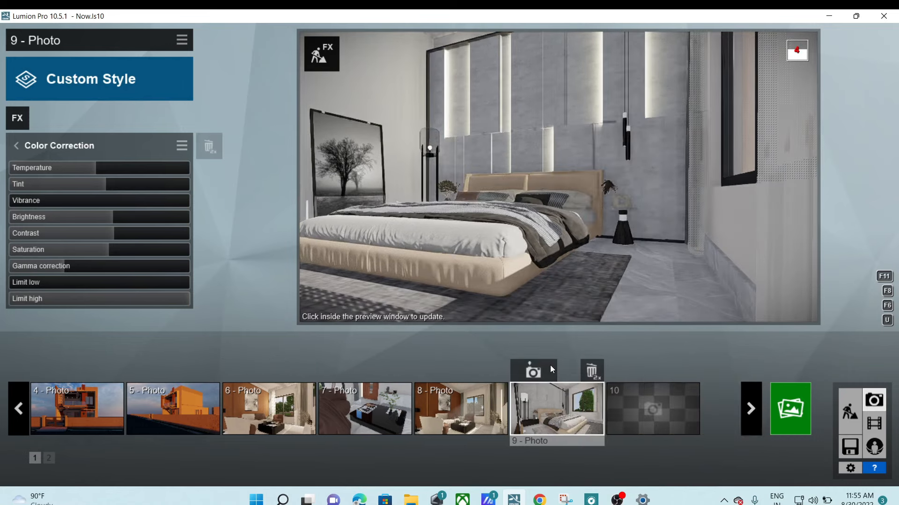
right_drag(525, 262, 441, 216)
right_drag(507, 222, 496, 214)
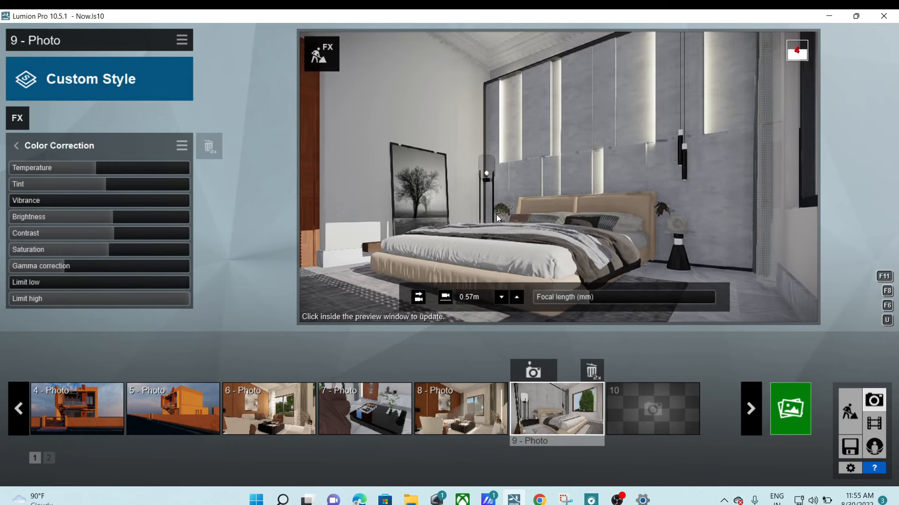
click(513, 210)
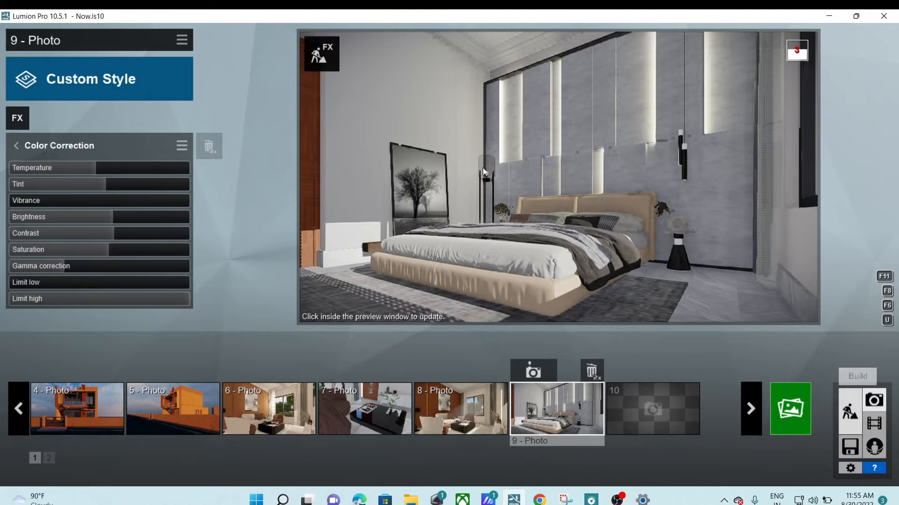
Raise the emissive value of the pendant lamps' lit ends above 1.4, save the material and refresh the photo preview.
click(849, 403)
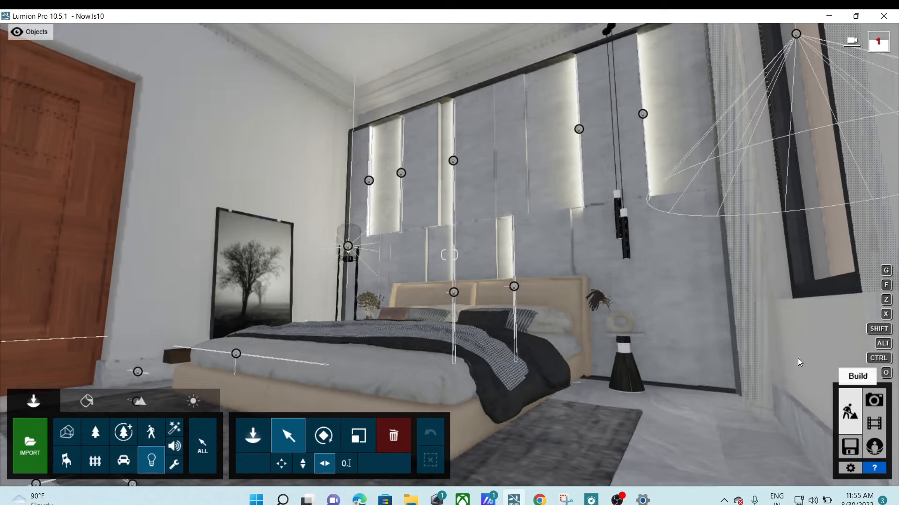
click(88, 404)
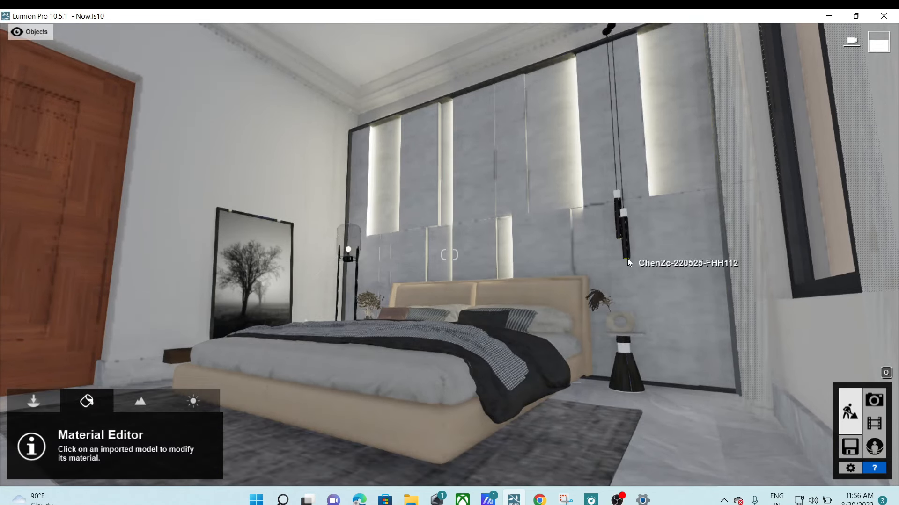
right_drag(629, 270, 596, 123)
key(w)
key(w)
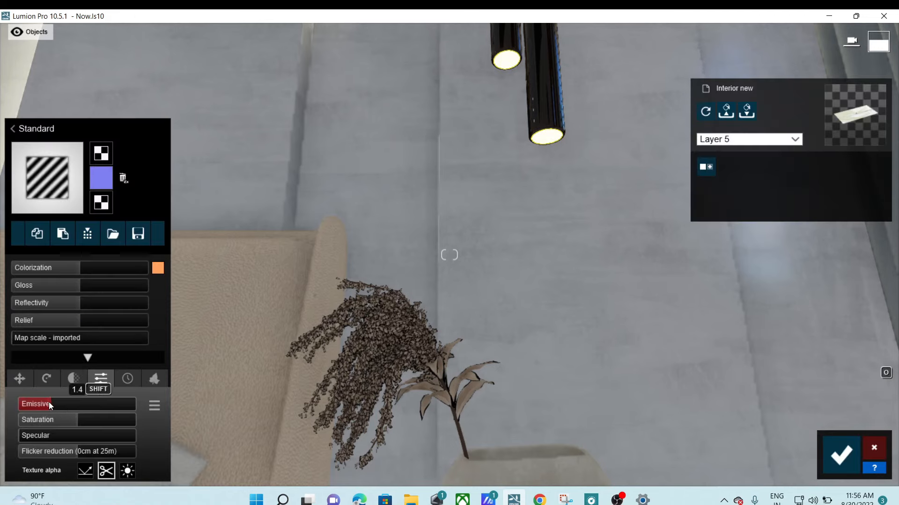
drag(62, 404, 68, 407)
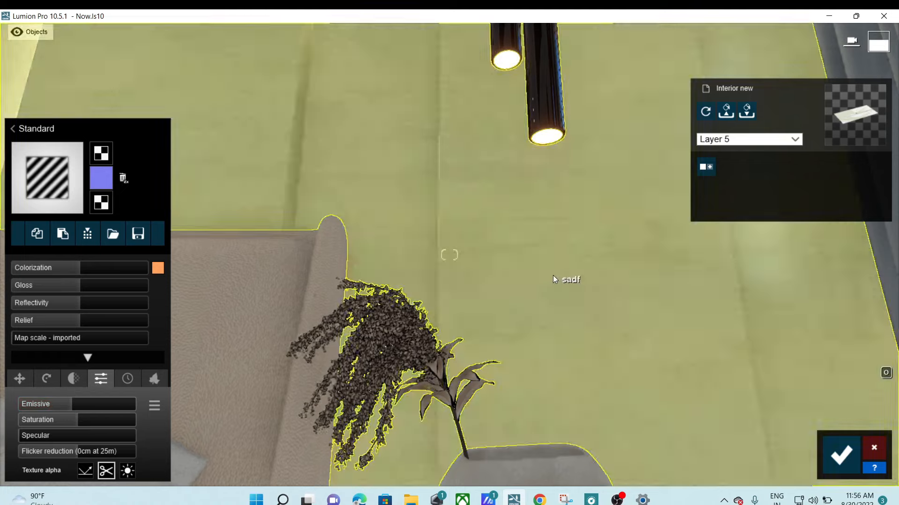
key(s)
right_drag(552, 280, 397, 282)
key(s)
key(d)
key(s)
key(s)
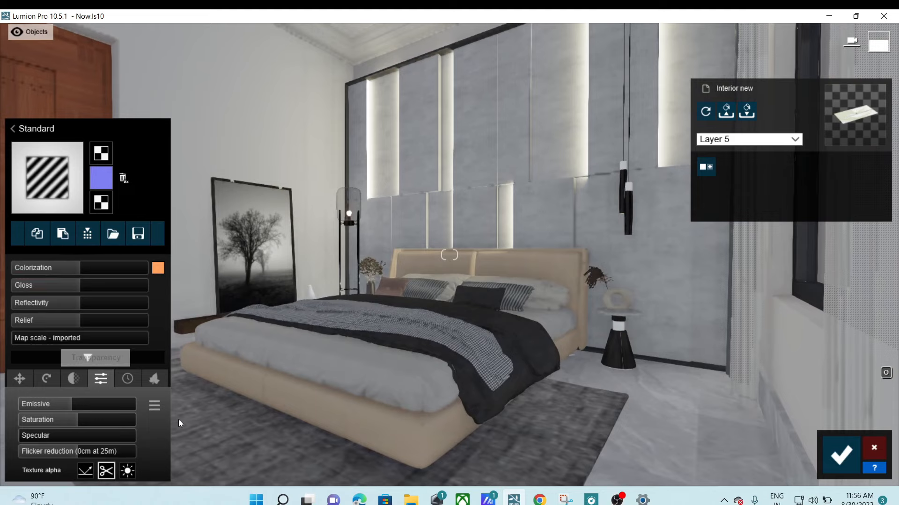
click(841, 455)
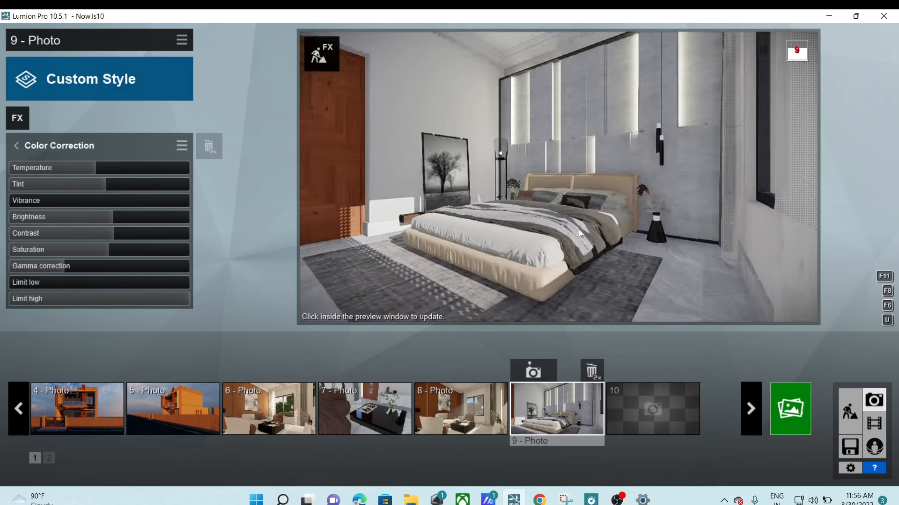
click(579, 230)
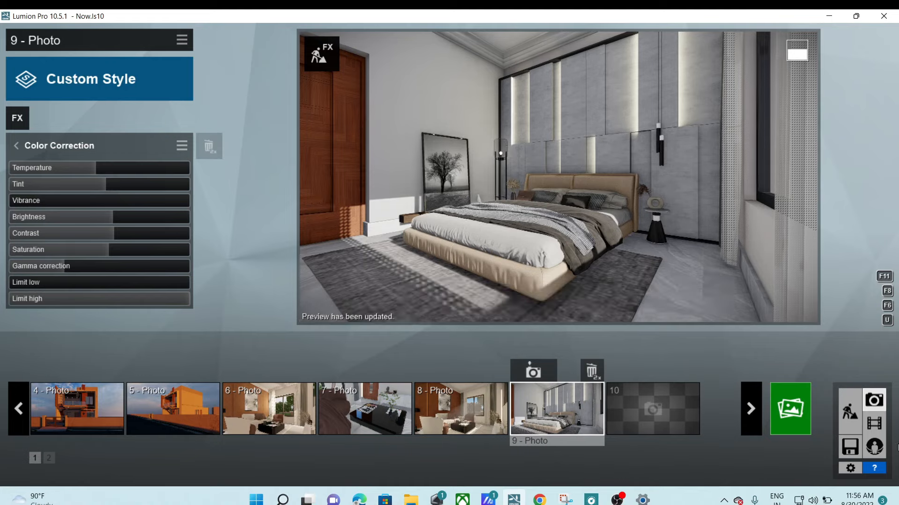
Recolour the beige bed frame and headboard dark grey with a strong colorization.
click(845, 414)
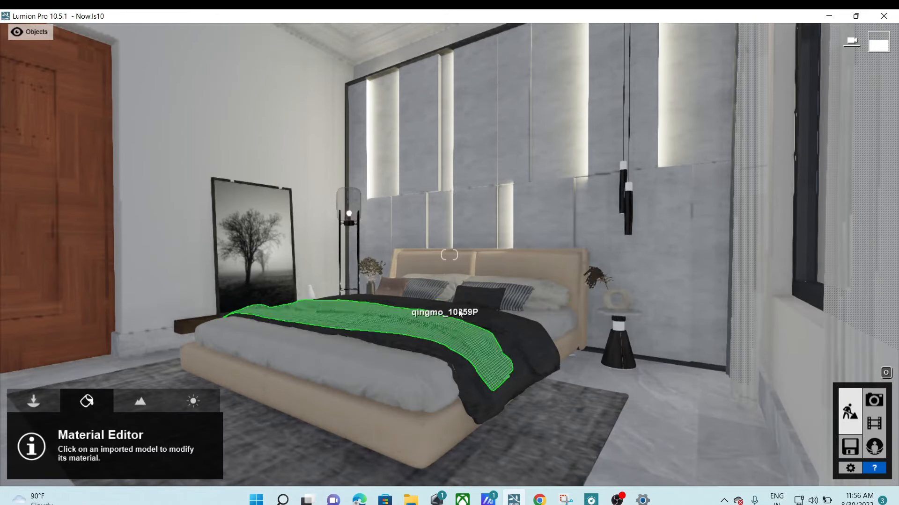
click(550, 277)
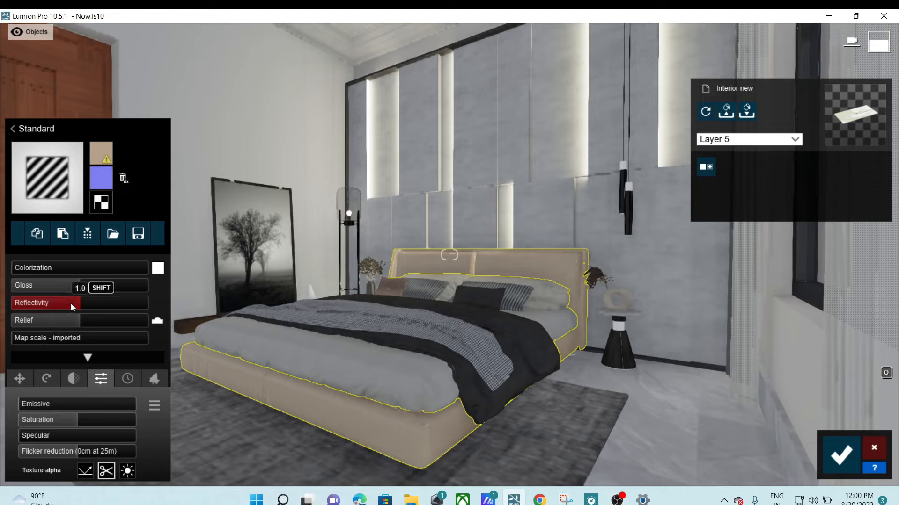
drag(43, 266, 116, 263)
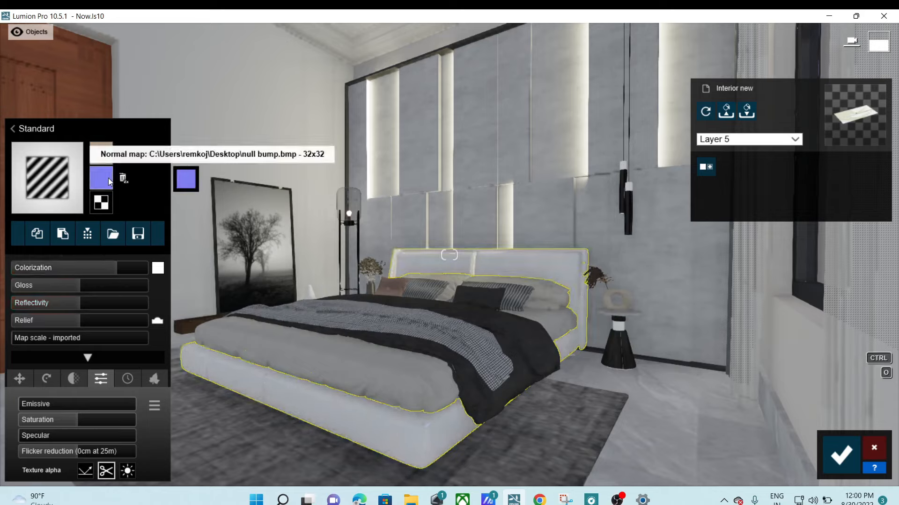
mouse_move(156, 268)
drag(262, 303, 266, 319)
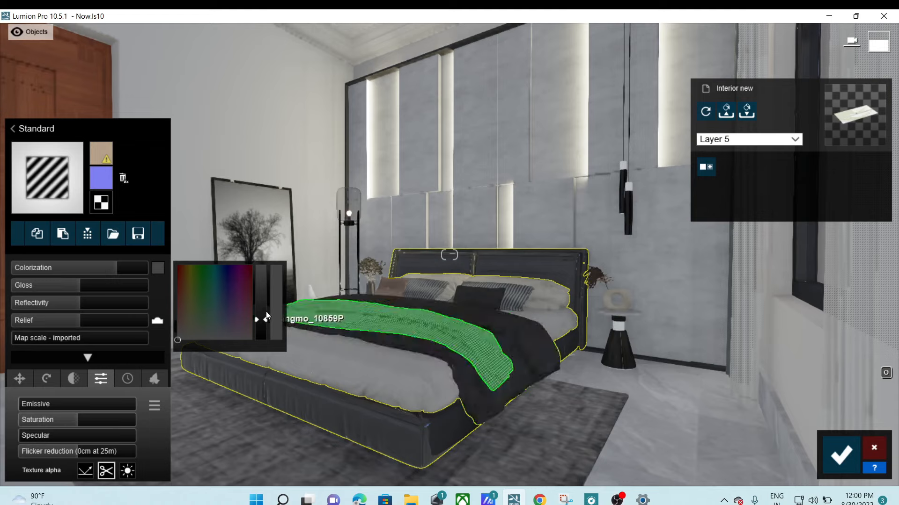
Add light leather weathering to the bed frame with reduced reflectivity, then save the material and preview the photo.
click(134, 373)
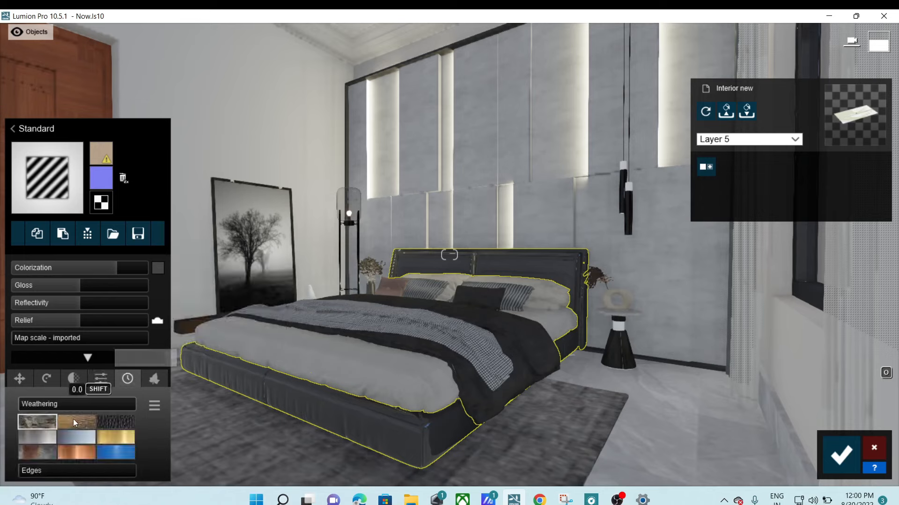
click(109, 422)
drag(25, 403, 54, 407)
drag(80, 306, 59, 306)
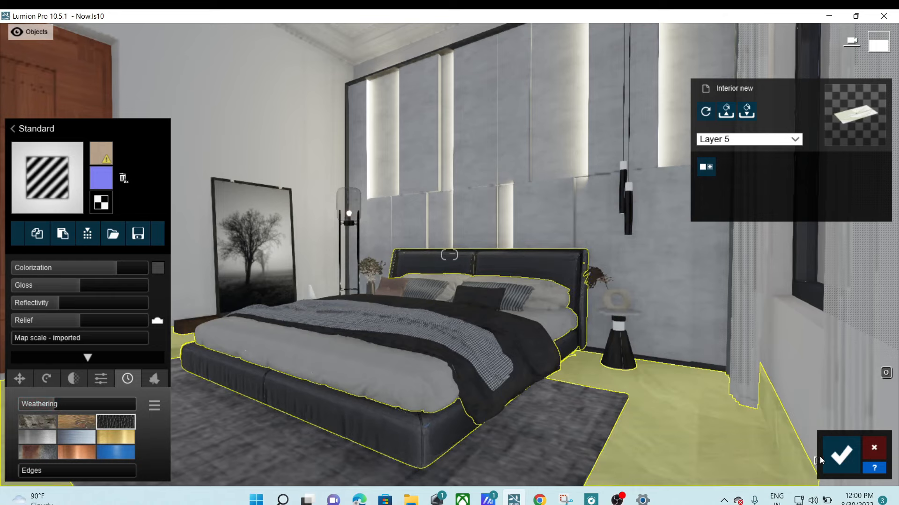
drag(54, 403, 50, 406)
click(849, 458)
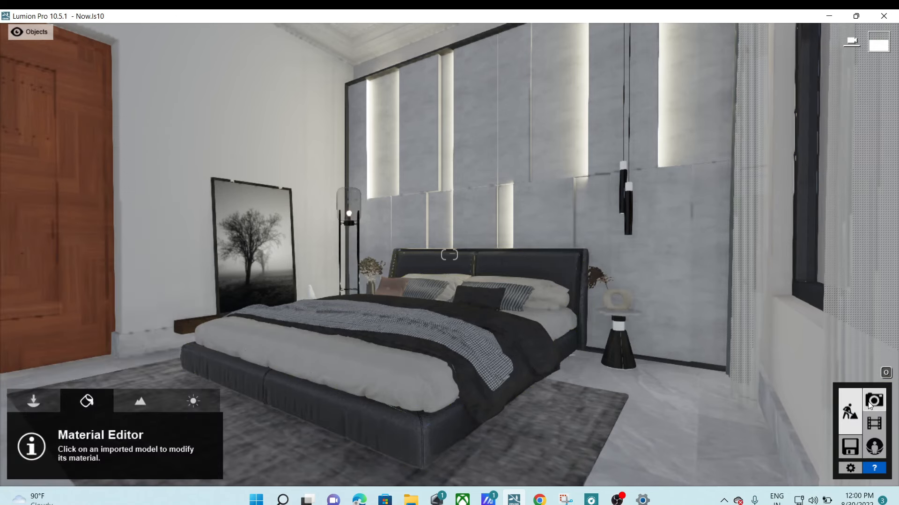
click(870, 403)
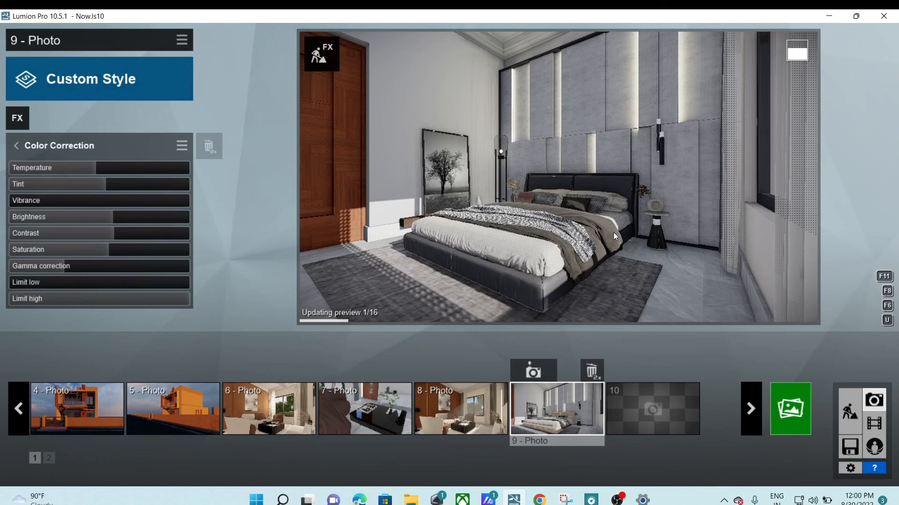
mouse_move(626, 252)
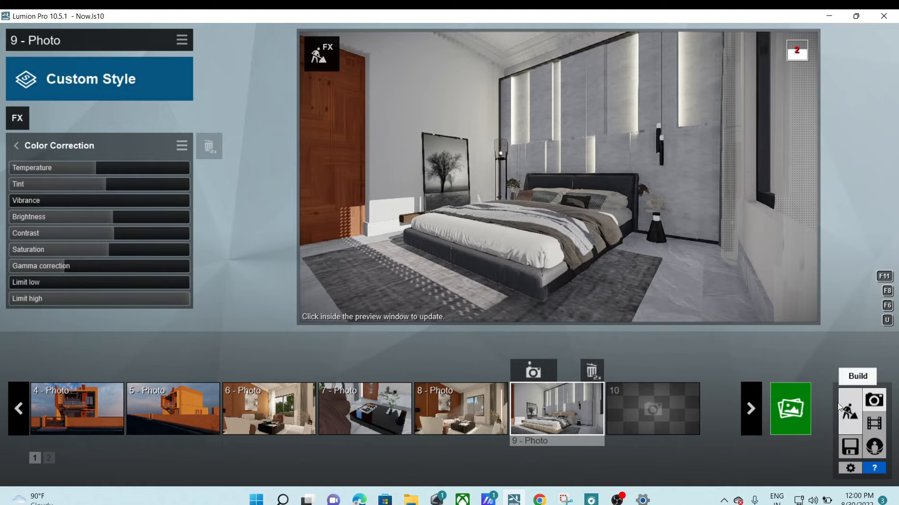
Set the bed frame material's gloss to about 1.4, darken its grey colour and adjust the leather weathering amount.
click(853, 405)
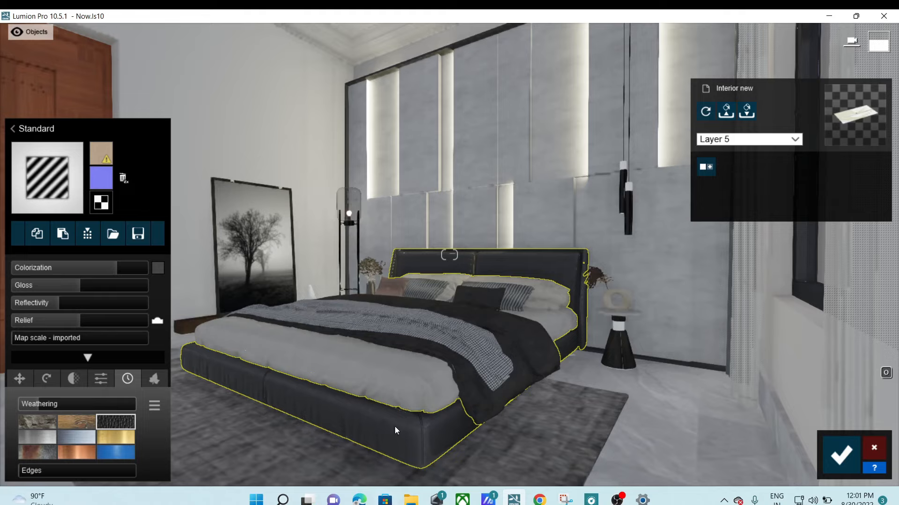
drag(68, 288, 107, 286)
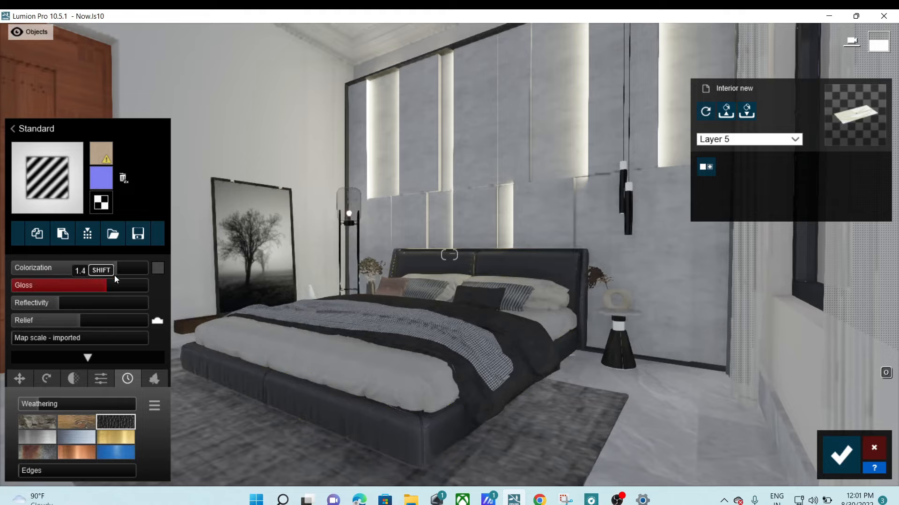
click(158, 268)
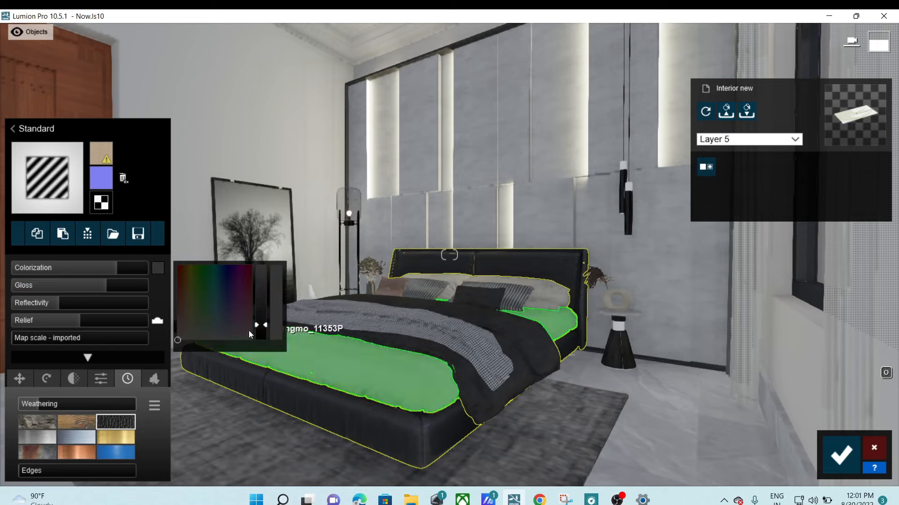
mouse_move(47, 405)
mouse_down()
mouse_move(184, 405)
mouse_move(2, 373)
mouse_move(41, 389)
mouse_up()
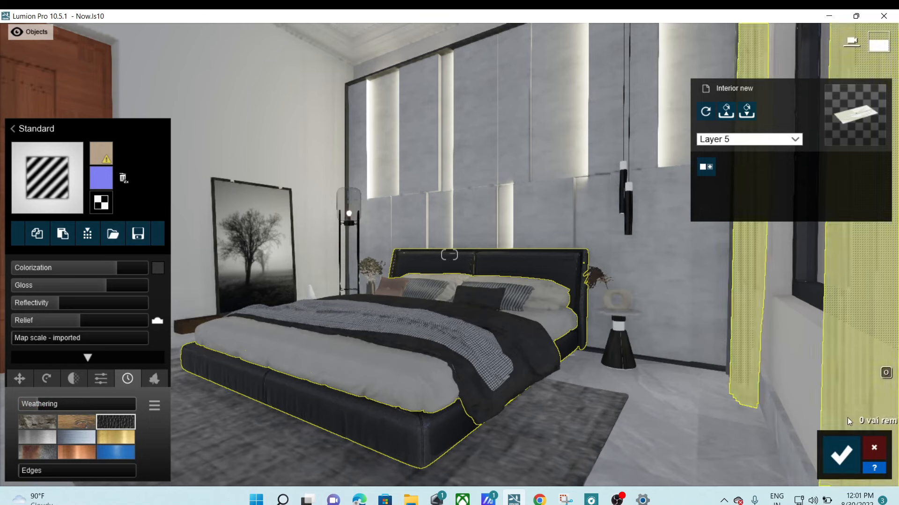
Replace the bed frame's material with Leather Black 1024 from the indoor leather collection.
click(14, 125)
click(75, 93)
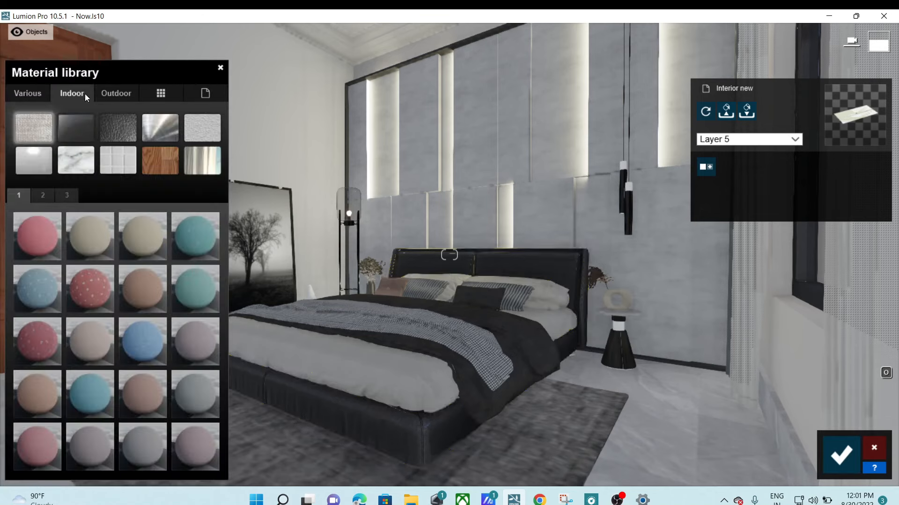
click(122, 128)
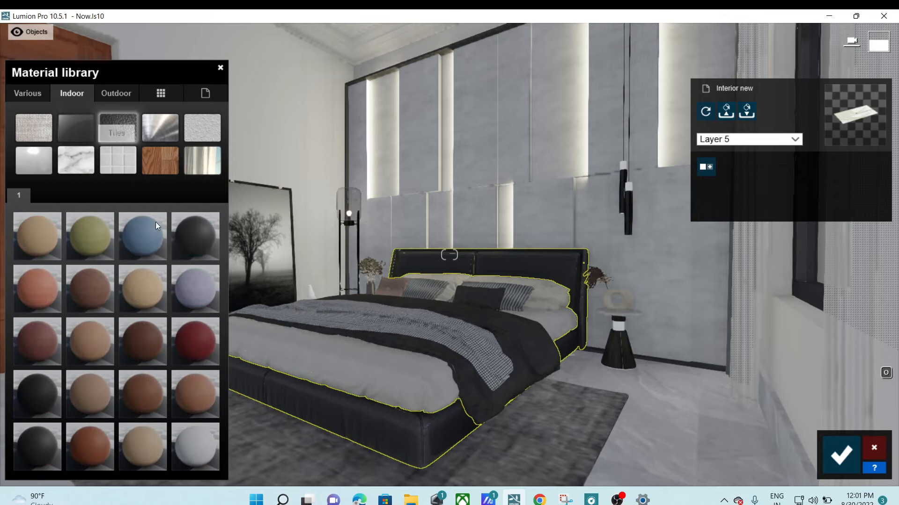
click(199, 240)
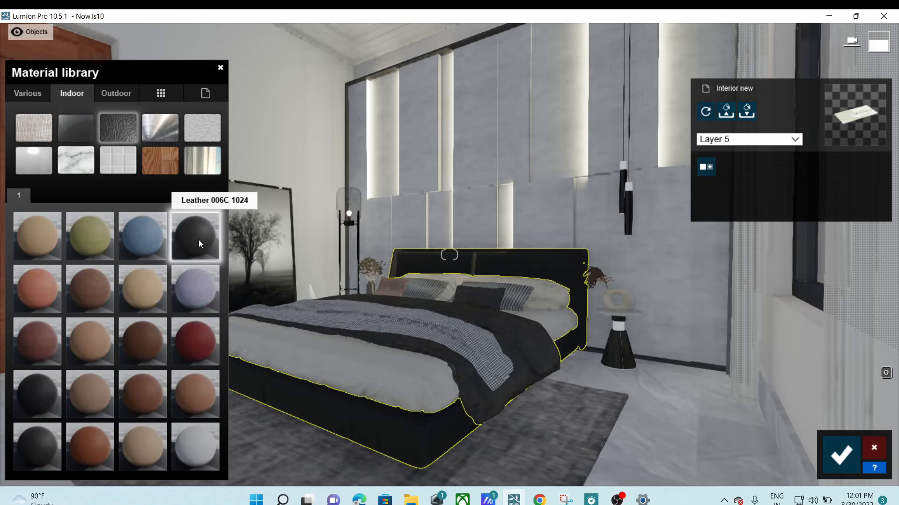
click(43, 452)
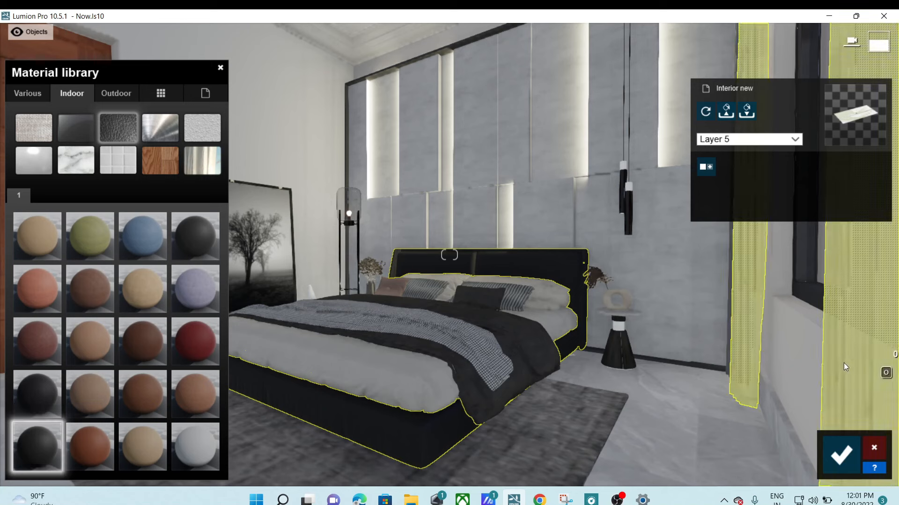
click(45, 449)
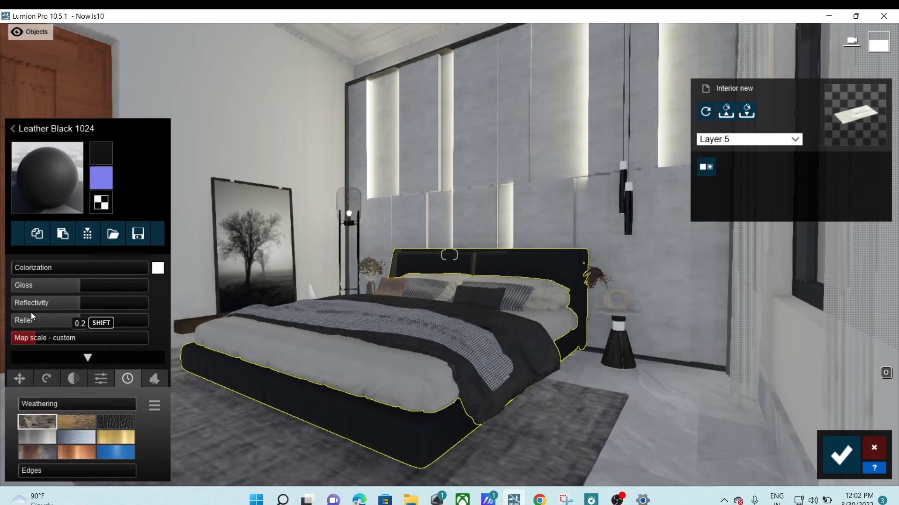
Raise the bed leather's gloss and slightly lower its reflectivity, then save the material and preview the photo.
drag(78, 286, 115, 286)
drag(70, 302, 75, 303)
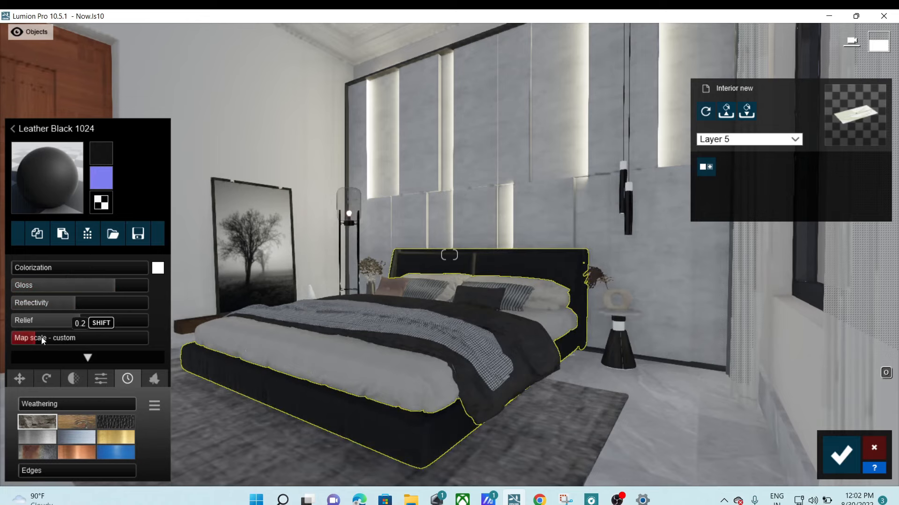
mouse_move(98, 180)
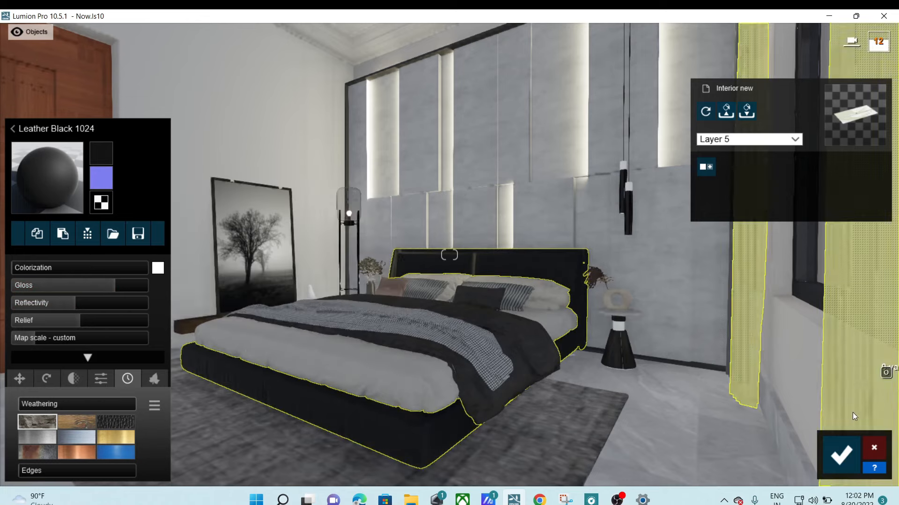
click(840, 453)
click(873, 400)
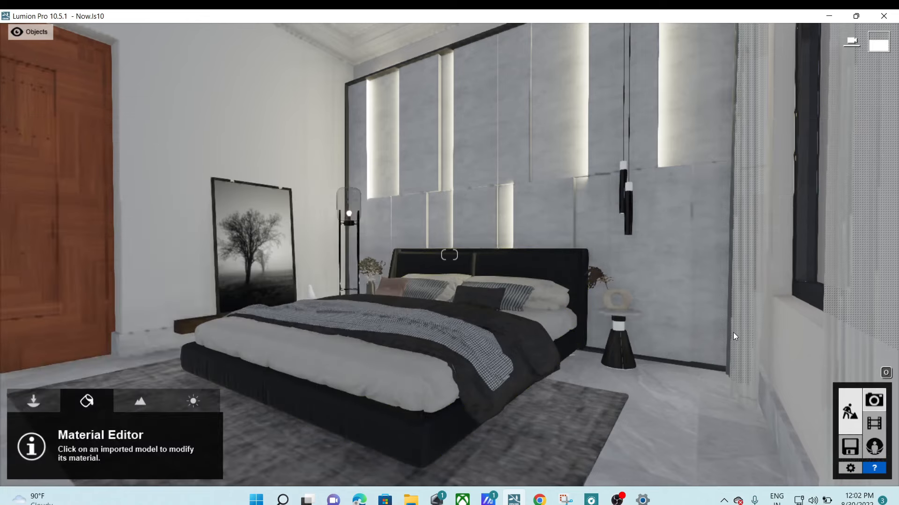
click(651, 239)
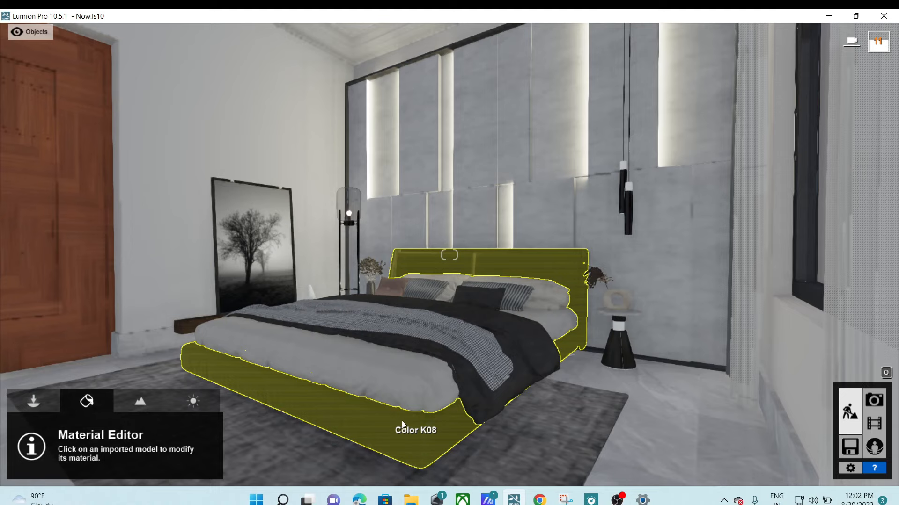
Give the bed frame's black leather a very slight colorization using white.
click(403, 420)
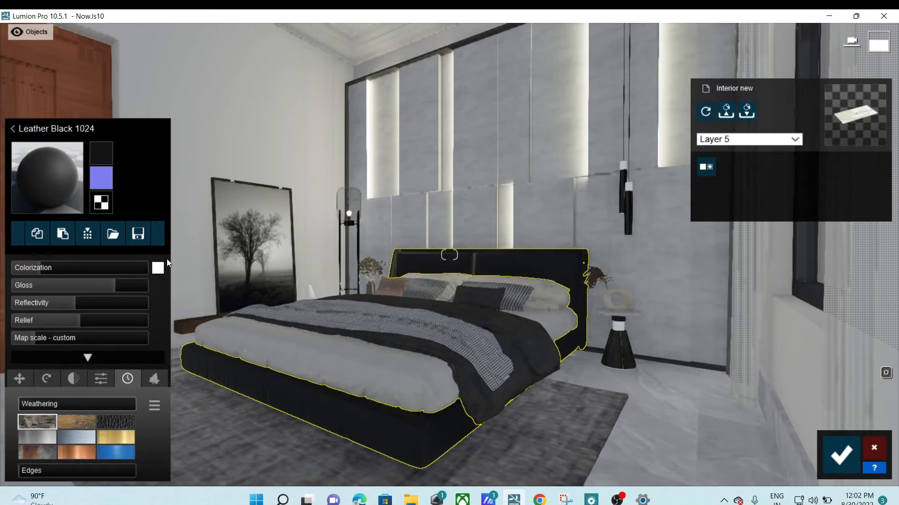
click(266, 300)
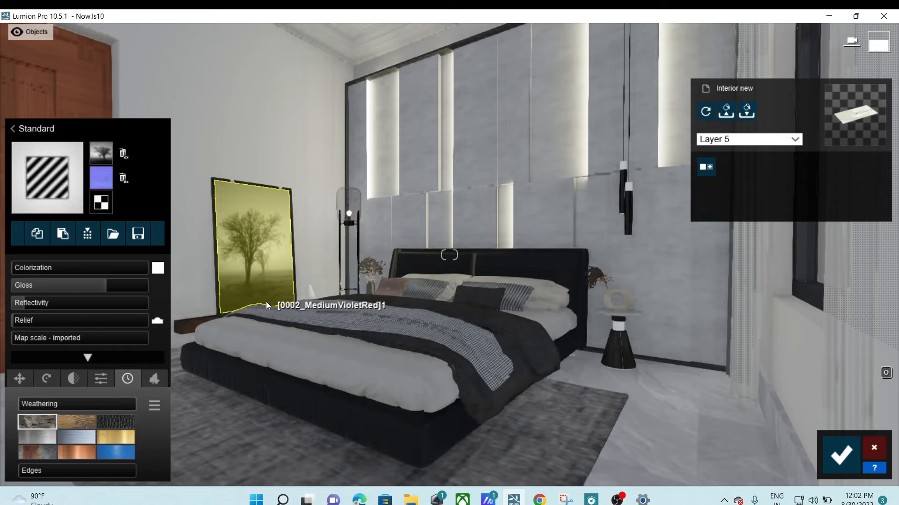
click(378, 406)
click(158, 268)
mouse_move(261, 285)
mouse_down()
mouse_move(265, 318)
mouse_move(264, 292)
mouse_up()
drag(47, 268, 1, 274)
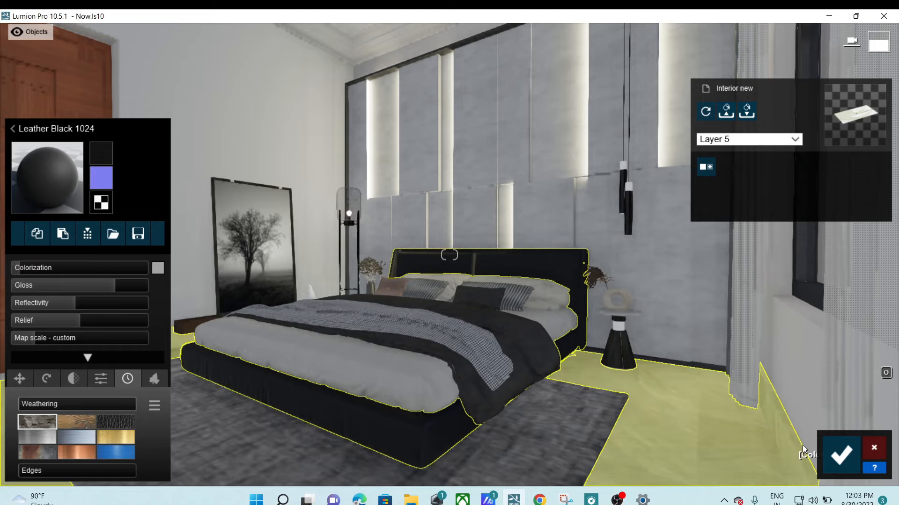
click(161, 268)
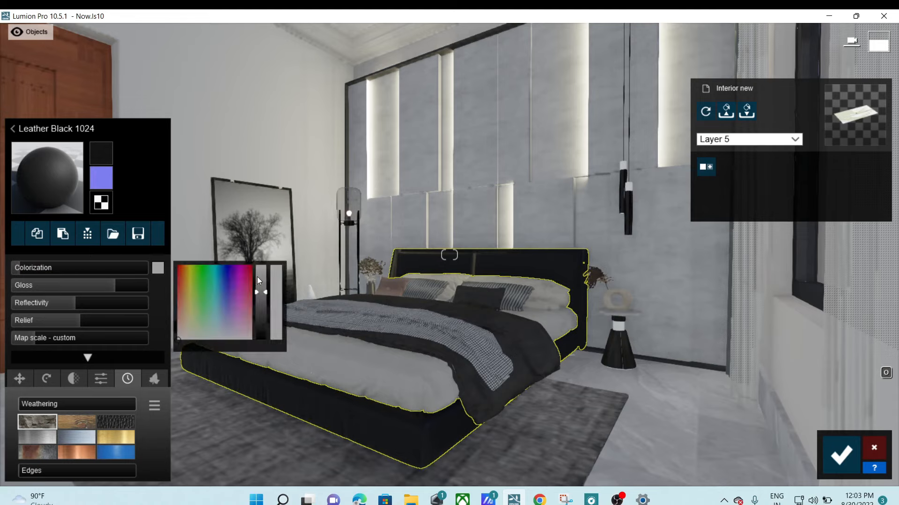
drag(258, 247, 258, 245)
click(13, 272)
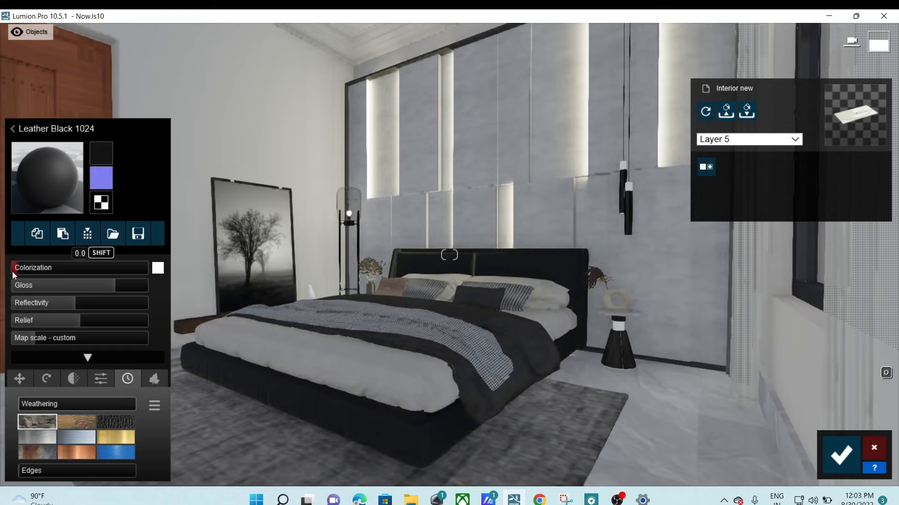
mouse_move(17, 272)
mouse_down()
mouse_move(61, 264)
mouse_move(7, 264)
mouse_move(27, 260)
mouse_up()
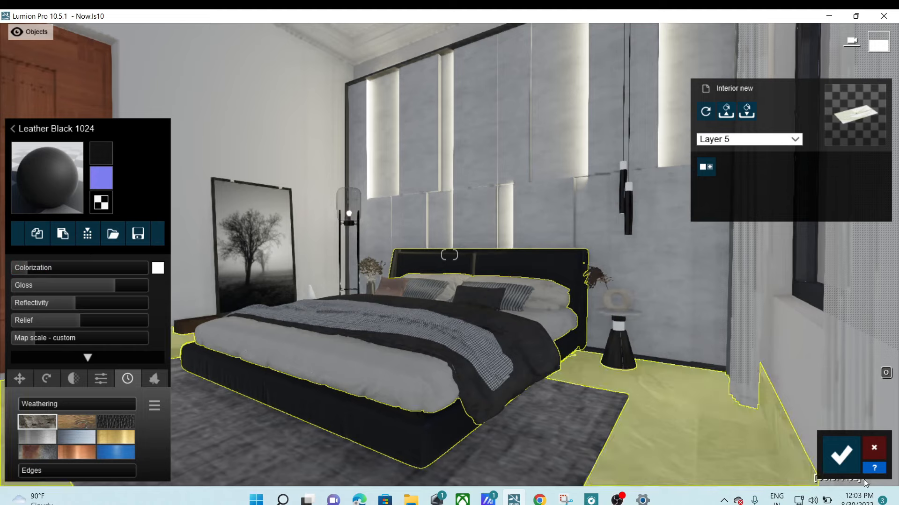
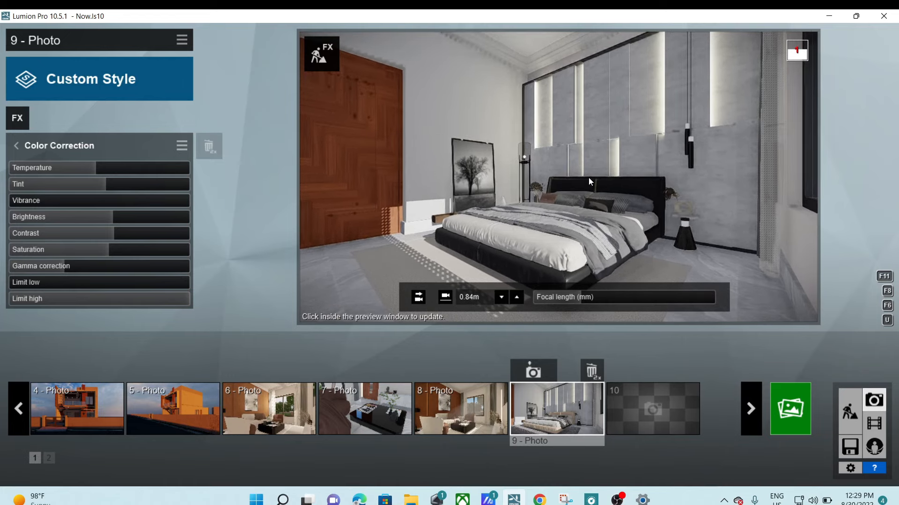
Disable the Sun effect for photo 9 and refresh the preview.
click(564, 157)
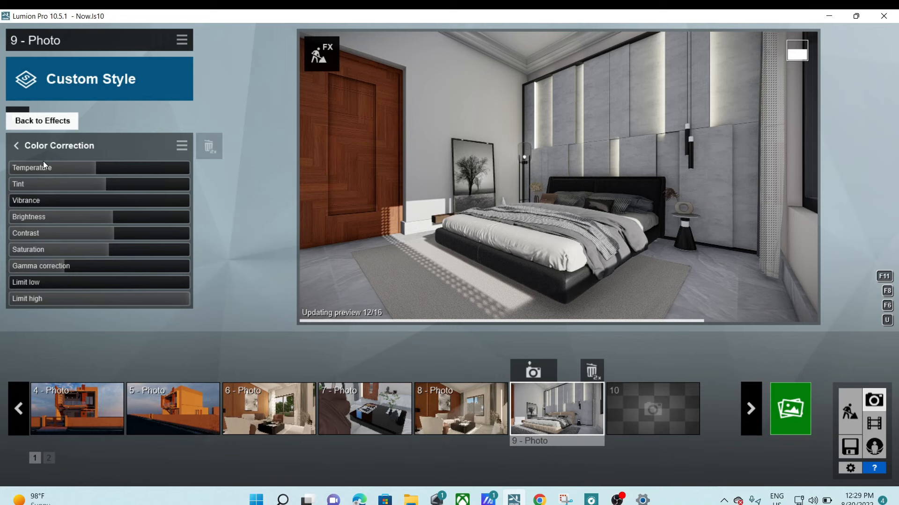
click(16, 147)
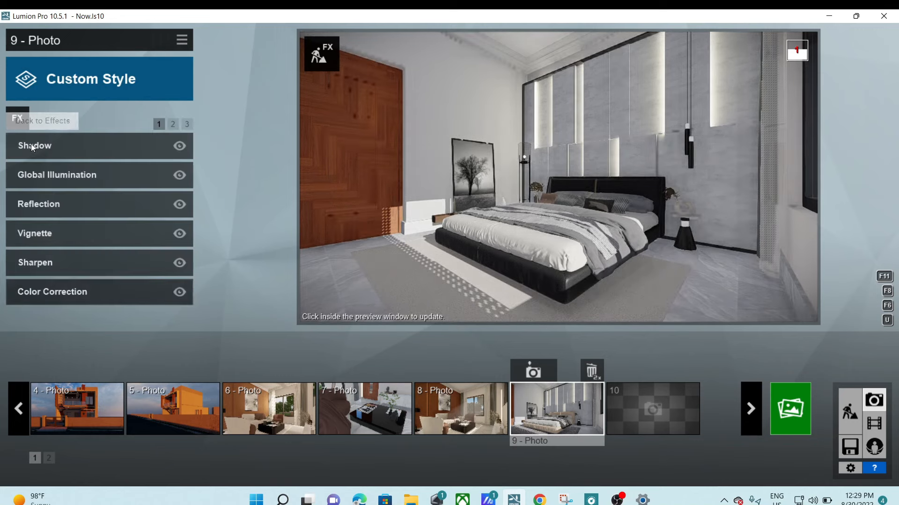
click(177, 124)
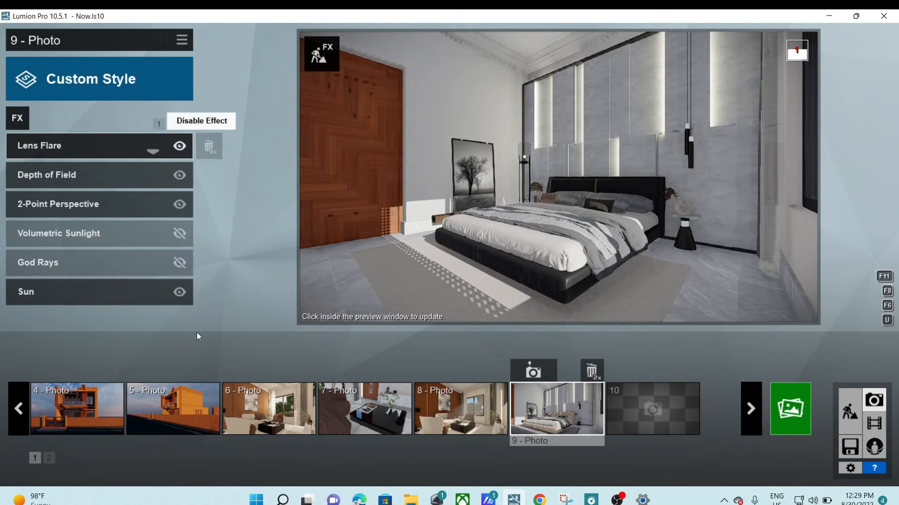
click(180, 294)
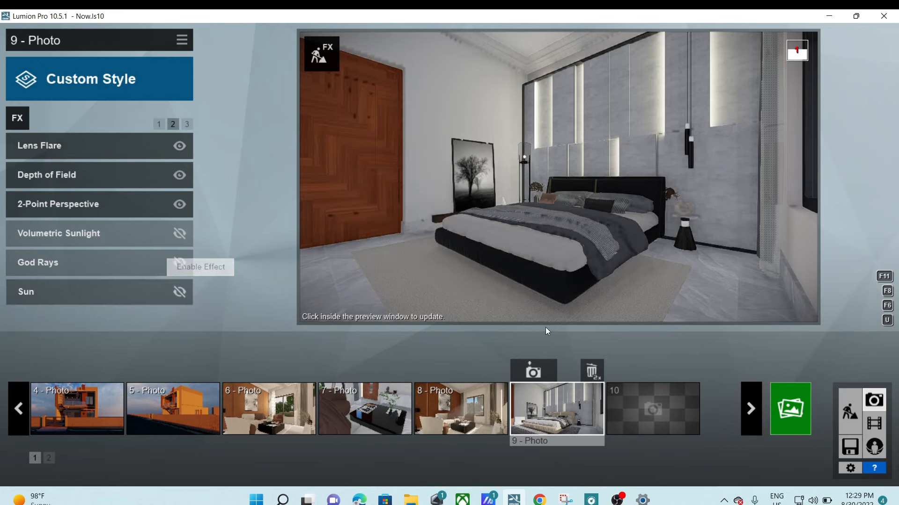
click(563, 220)
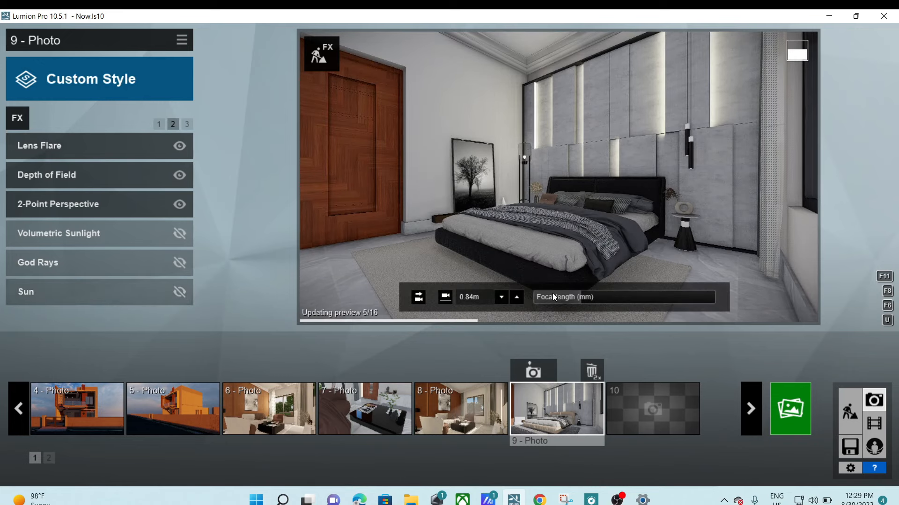
mouse_move(553, 294)
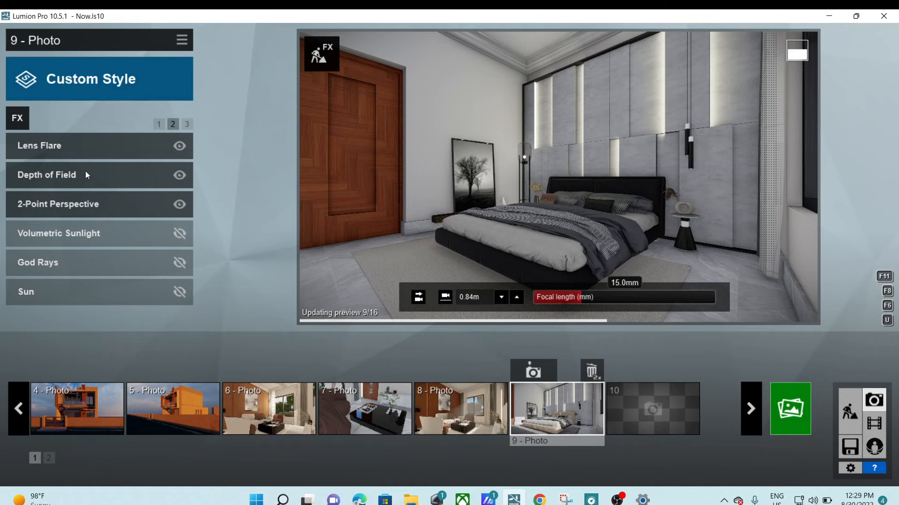
Increase the heading of the Real Skies effect slightly and refresh the photo preview.
click(159, 125)
click(186, 124)
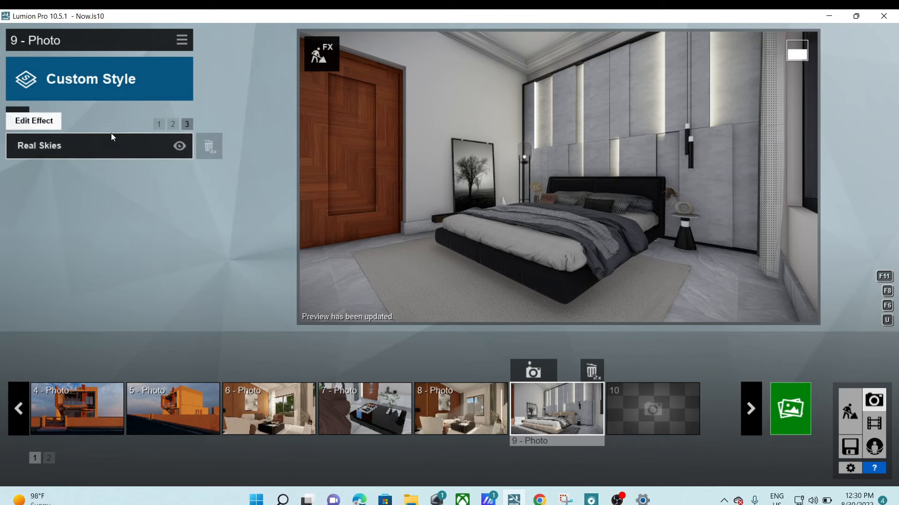
click(88, 145)
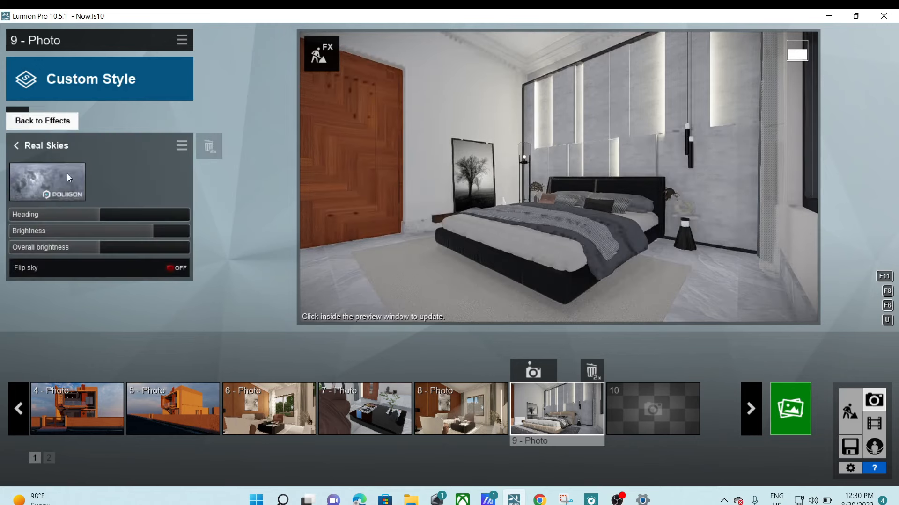
drag(115, 217, 467, 215)
drag(398, 257, 400, 255)
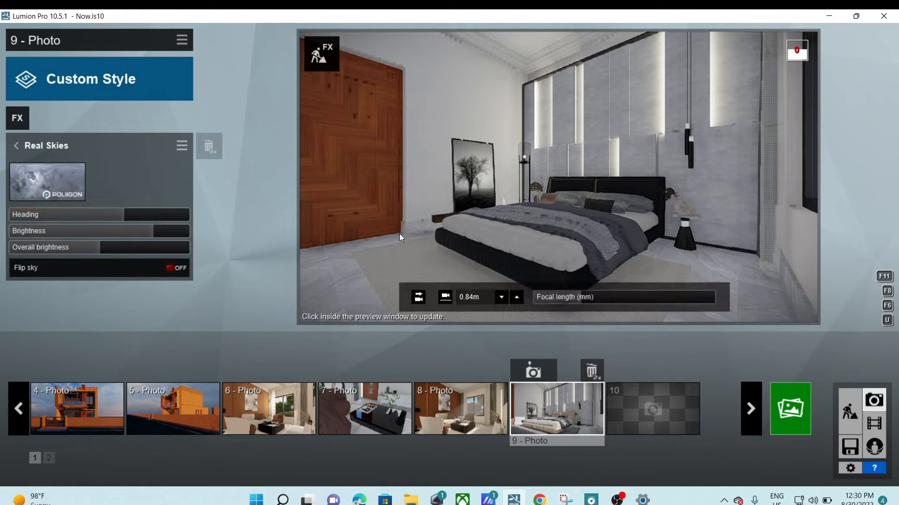
click(399, 240)
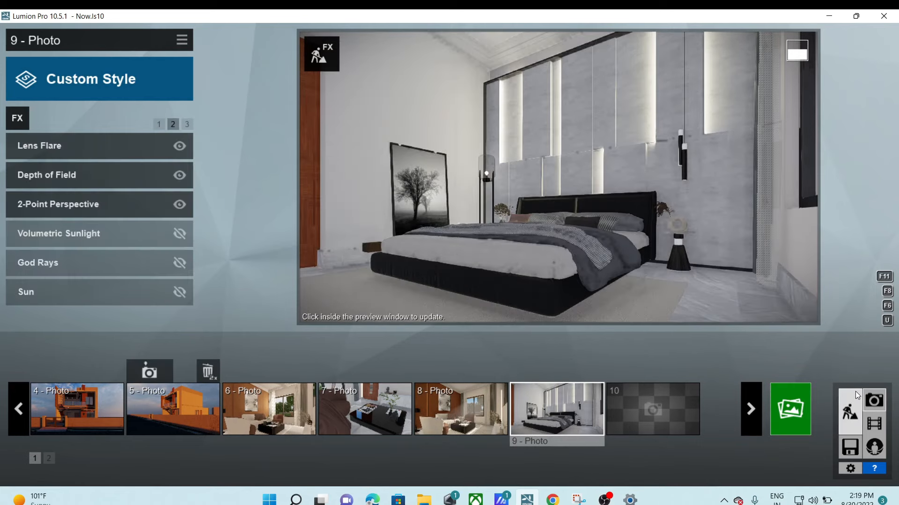
Return to build mode and examine the dark wood TV wall opposite the bed.
click(853, 398)
right_drag(449, 255, 740, 290)
key(s)
key(w)
key(s)
key(s)
key(d)
right_drag(28, 234, 421, 230)
key(s)
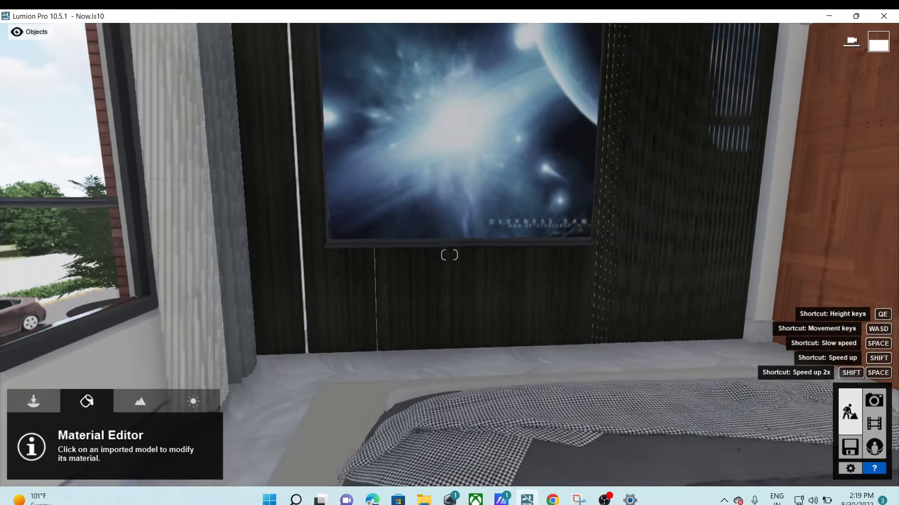
key(s)
right_drag(493, 152, 486, 98)
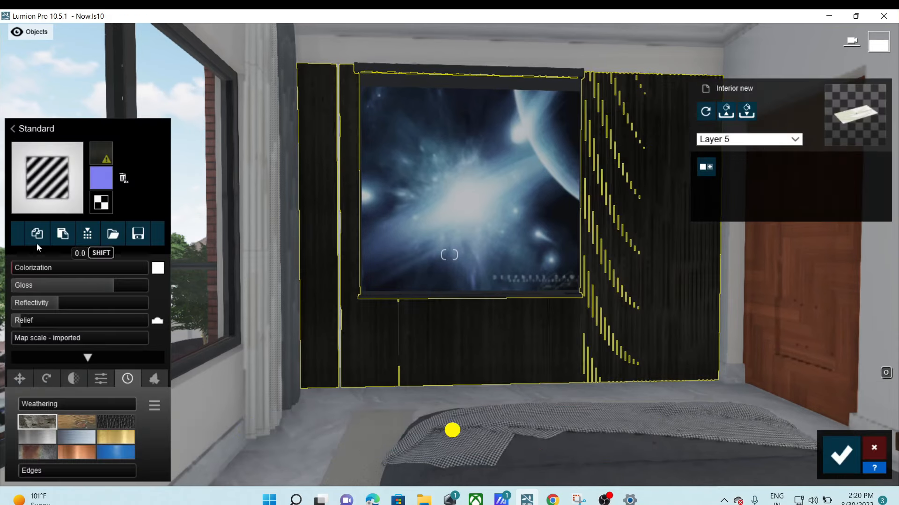
Give the TV frame a dark grey Standard material with 0.5 colorization and raised gloss and reflectivity.
right_drag(627, 374, 341, 198)
mouse_move(309, 288)
right_down()
mouse_move(371, 306)
mouse_move(323, 293)
right_up()
key(a)
right_drag(290, 174, 248, 170)
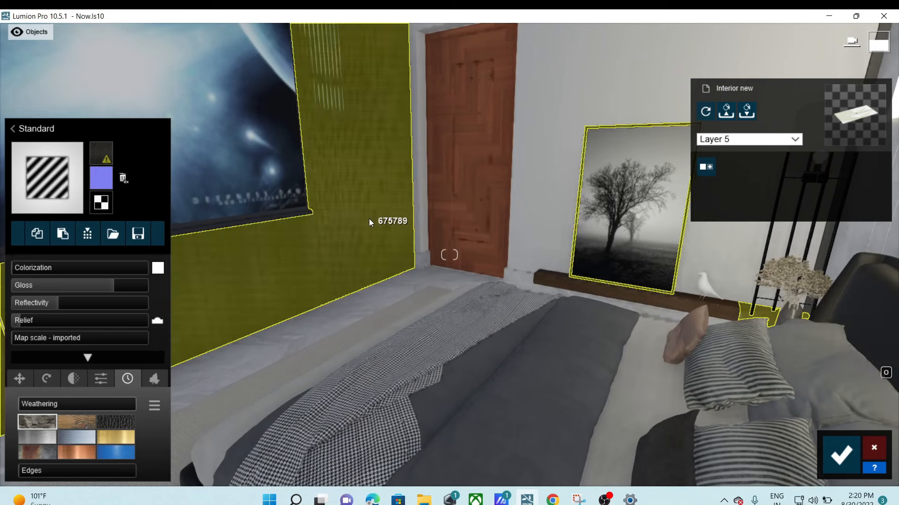
right_drag(588, 324, 367, 224)
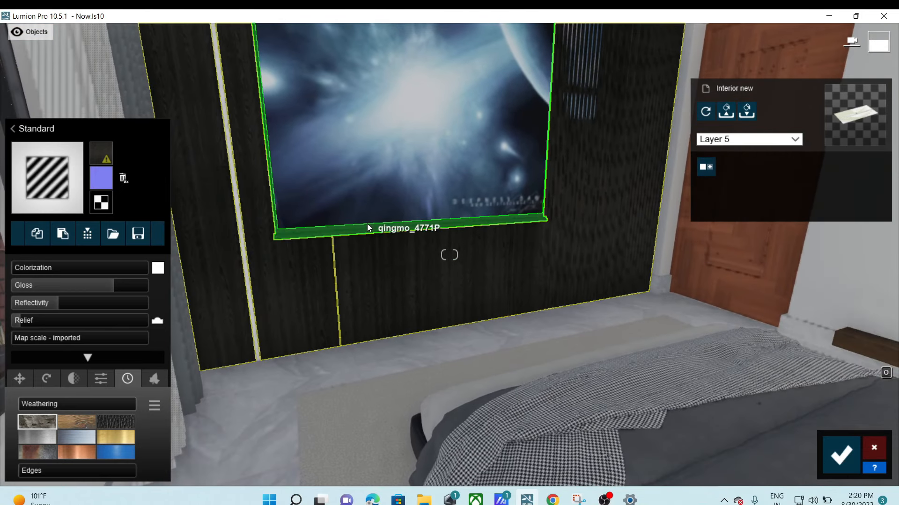
click(366, 224)
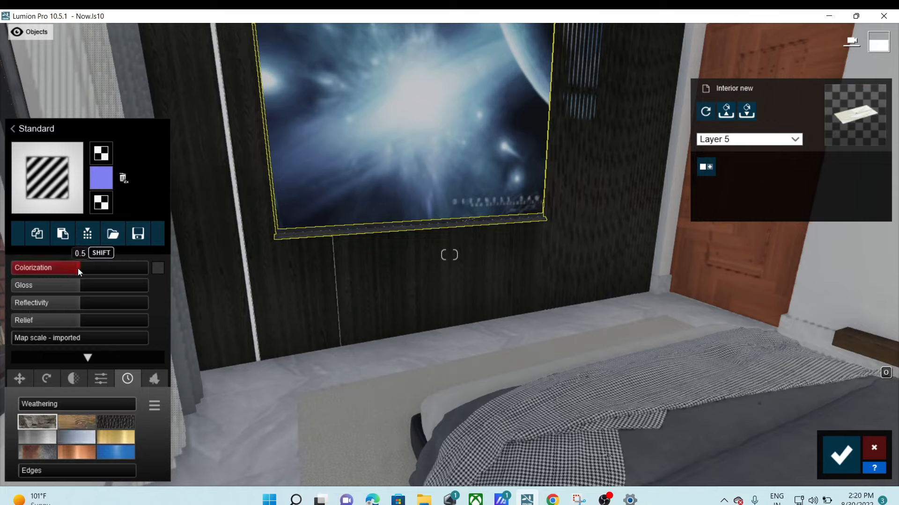
mouse_move(77, 281)
mouse_down()
mouse_move(133, 285)
mouse_move(95, 306)
mouse_move(111, 305)
mouse_up()
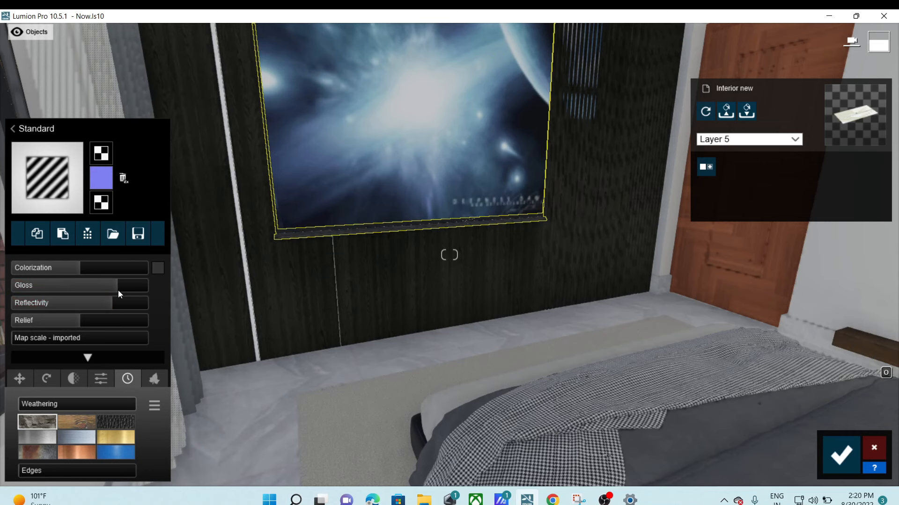
drag(131, 284, 123, 285)
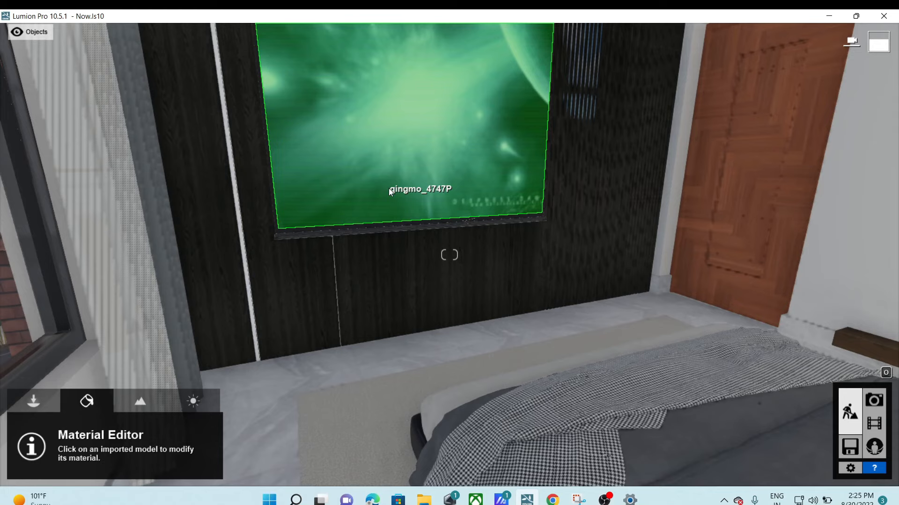
Apply a Standard material to the TV screen and load the movie "file" from Downloads as its texture.
click(388, 188)
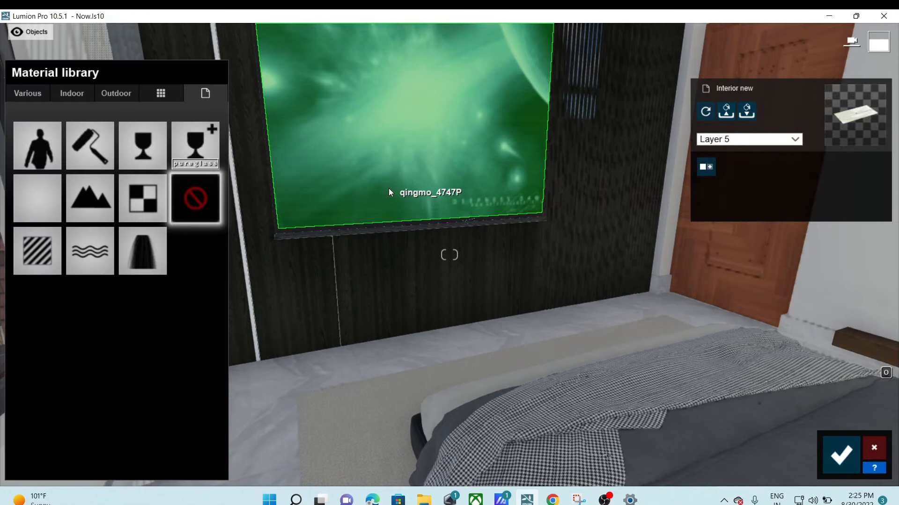
click(49, 254)
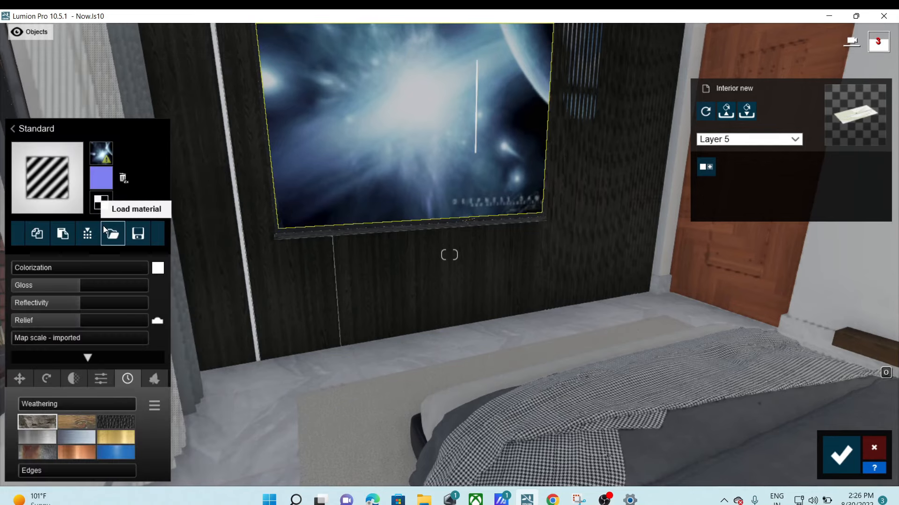
click(111, 155)
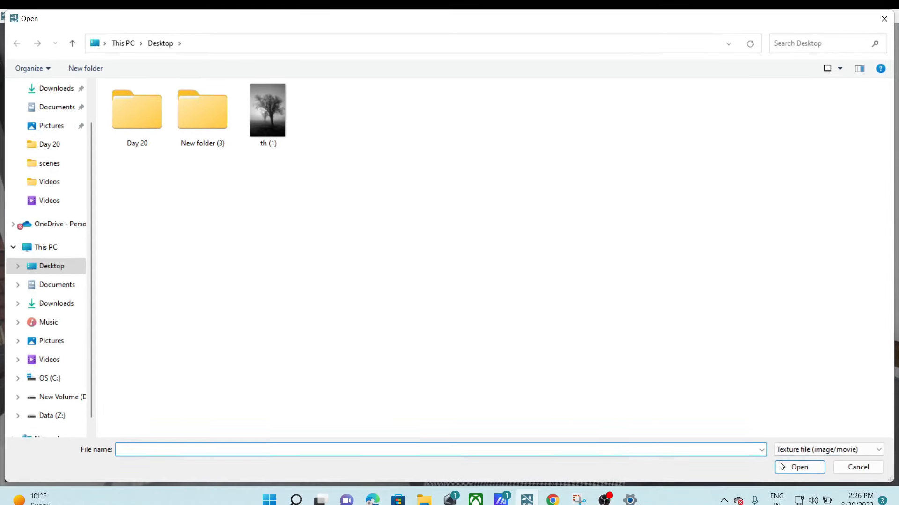
click(805, 448)
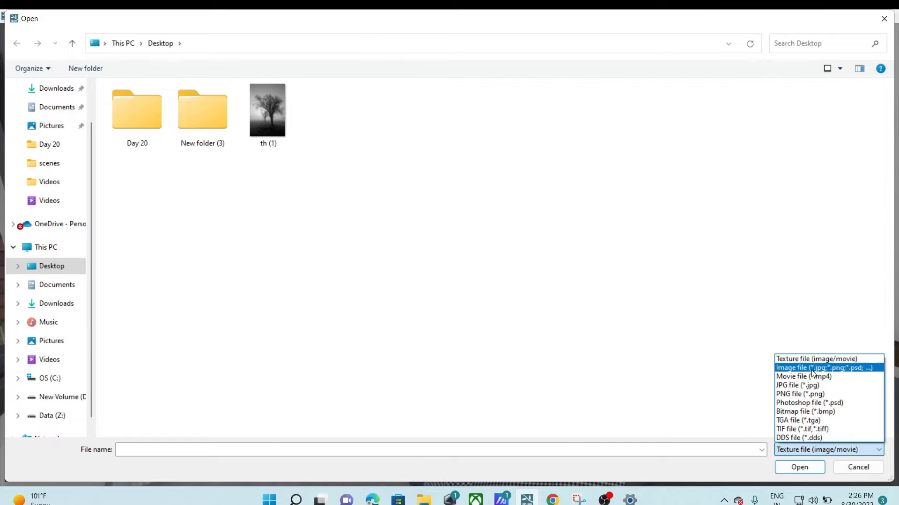
click(305, 368)
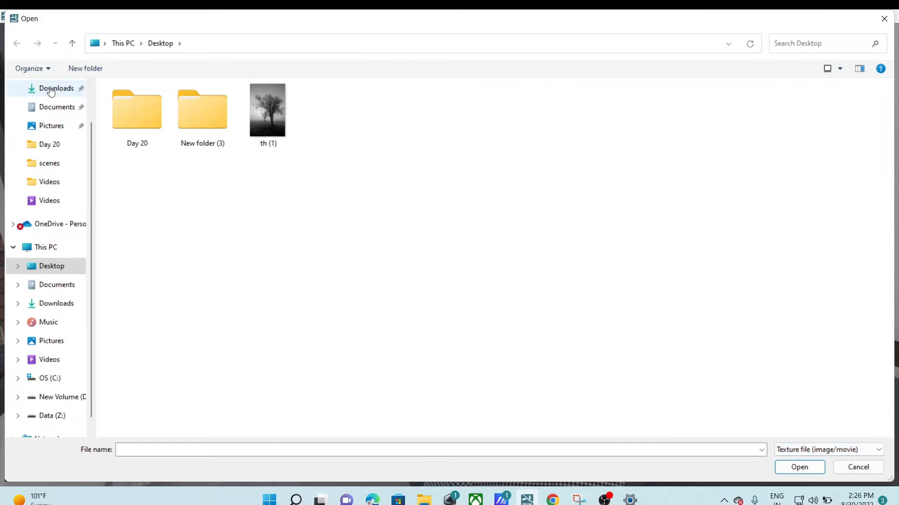
click(57, 89)
click(125, 124)
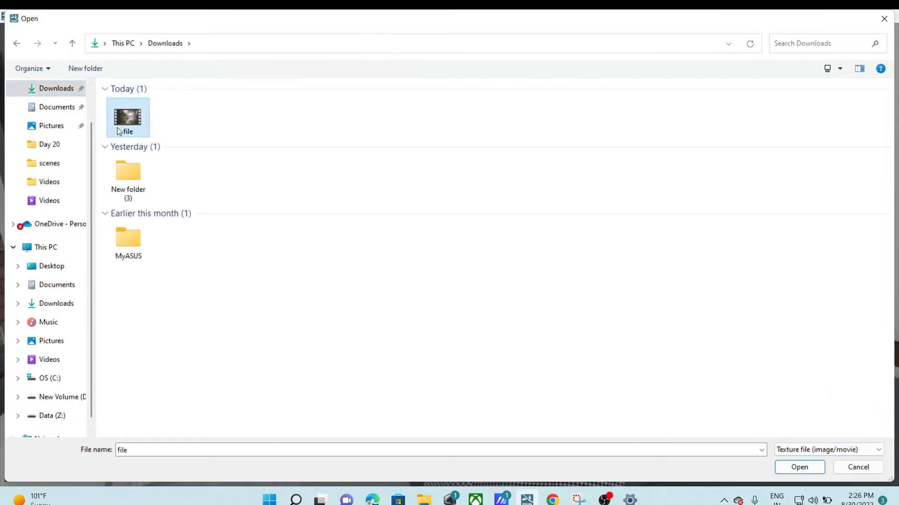
click(788, 468)
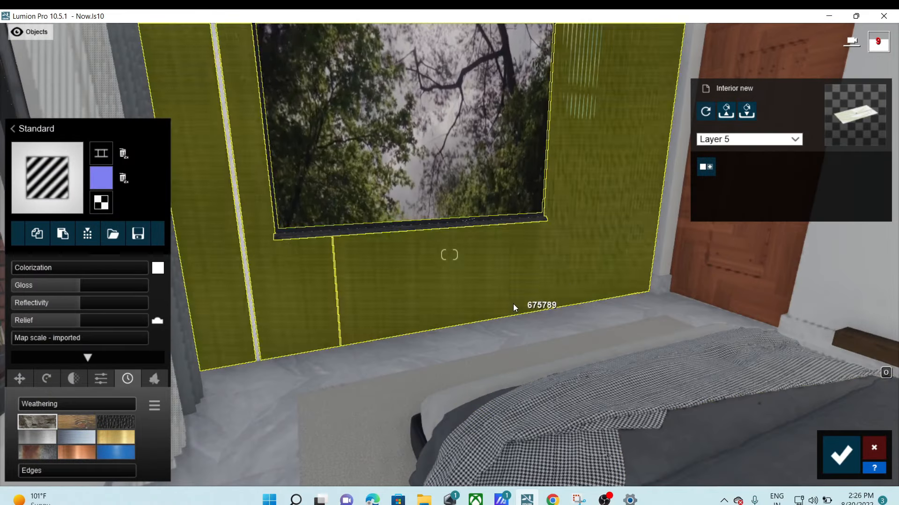
Raise the TV screen's gloss strongly and its reflectivity slightly, save the material, and preview the TV wall in photo mode.
right_drag(513, 305, 544, 251)
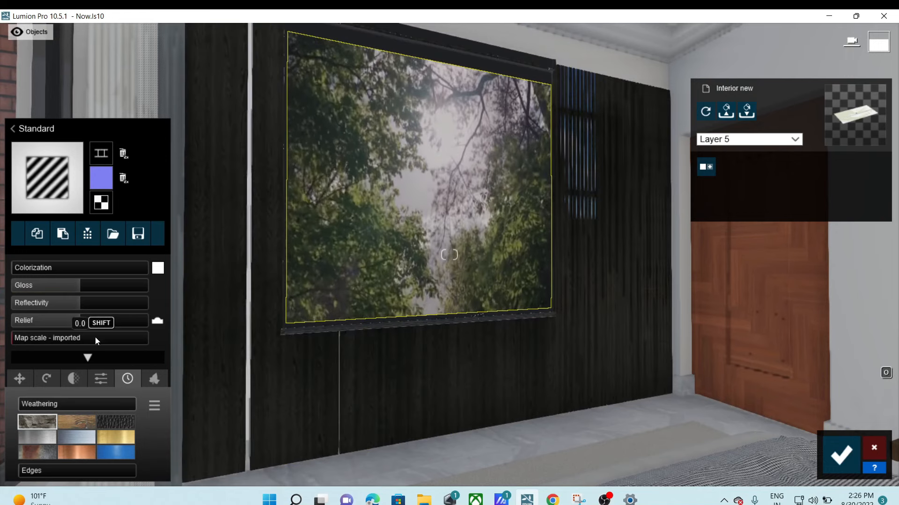
drag(76, 285, 132, 283)
drag(64, 305, 122, 286)
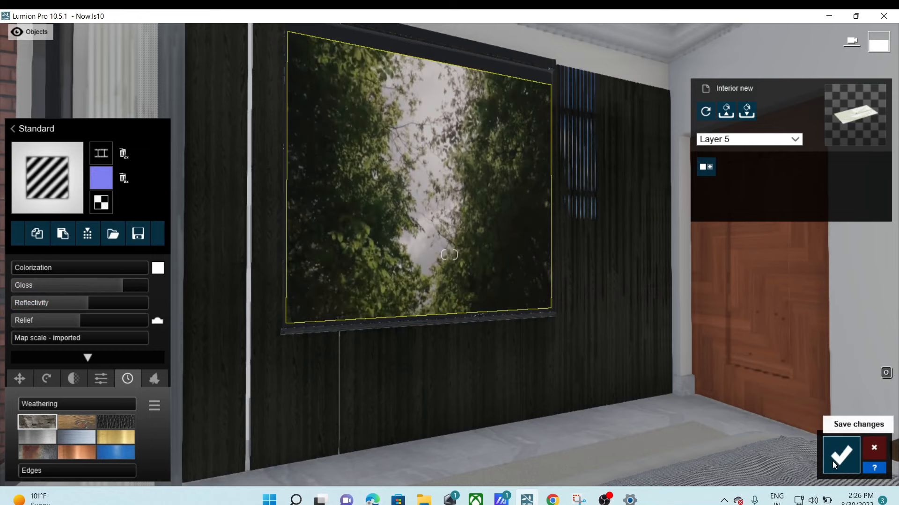
click(832, 462)
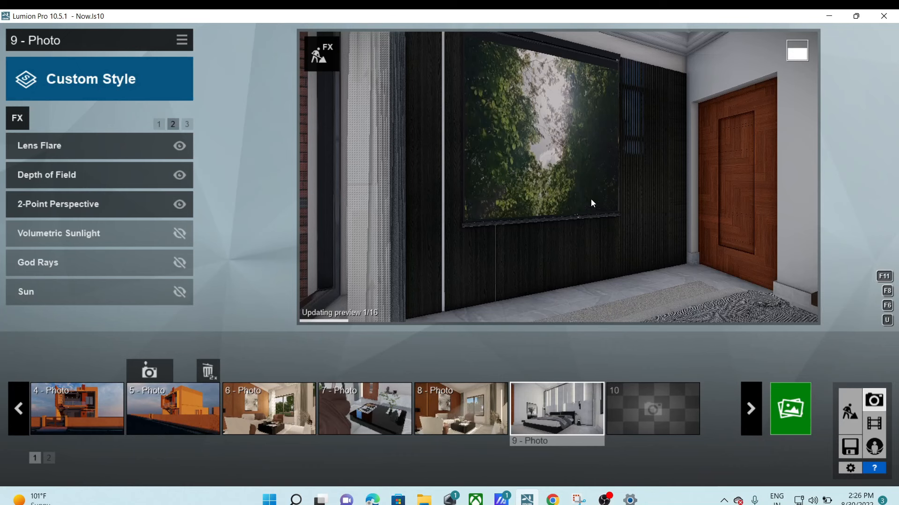
mouse_move(690, 271)
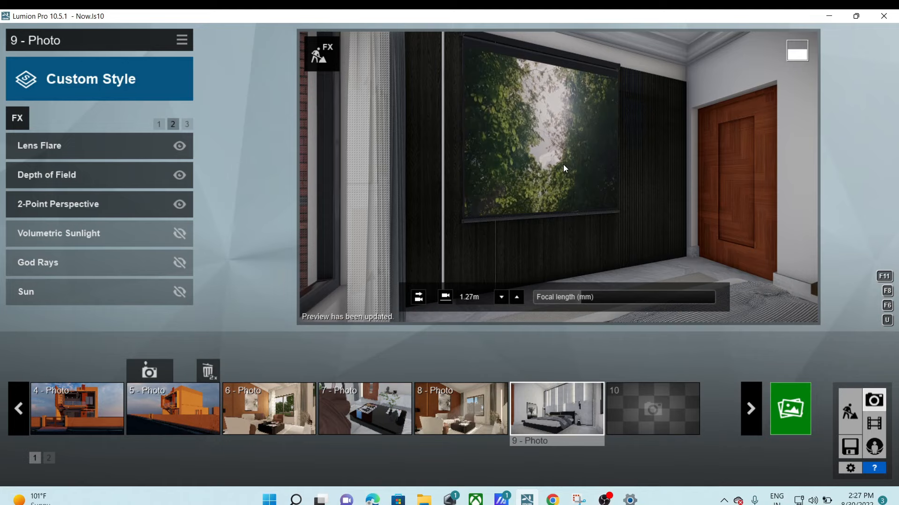
Return to build mode, look through the Indoor library's table models, and open the storage furniture category.
click(852, 405)
right_drag(535, 379, 516, 397)
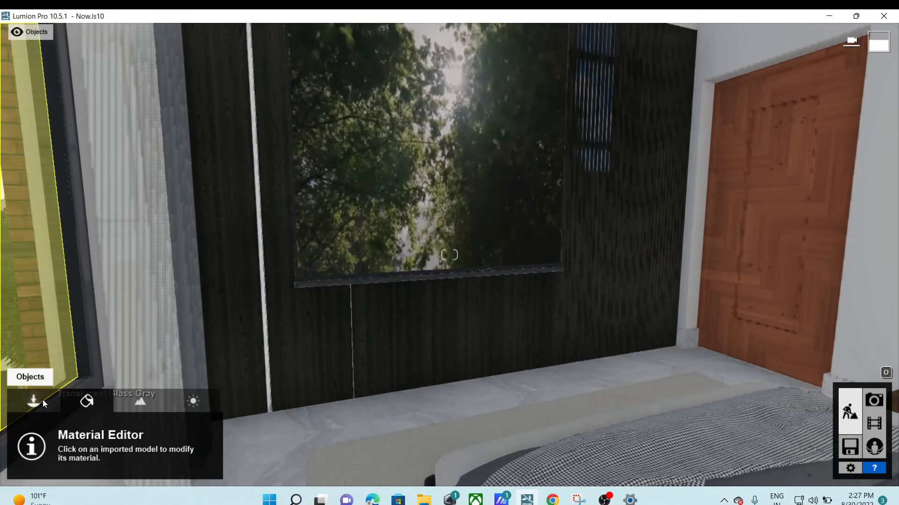
click(33, 401)
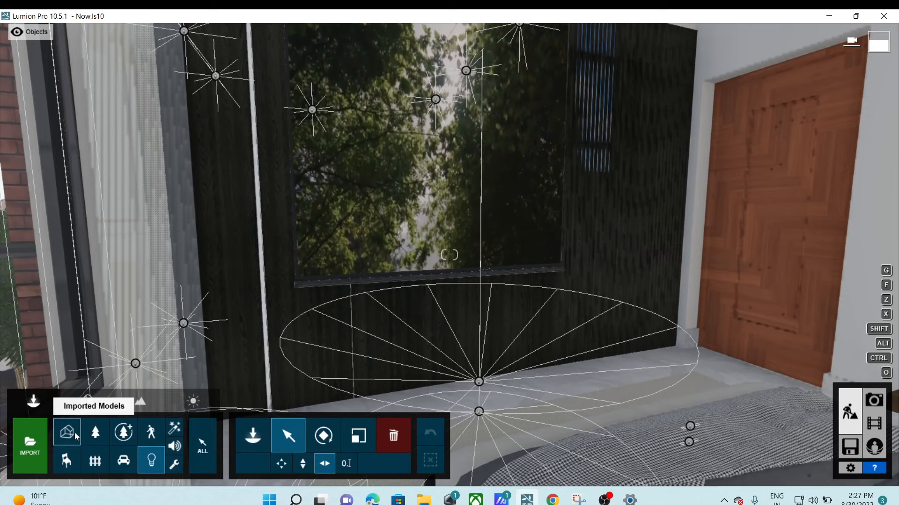
click(67, 463)
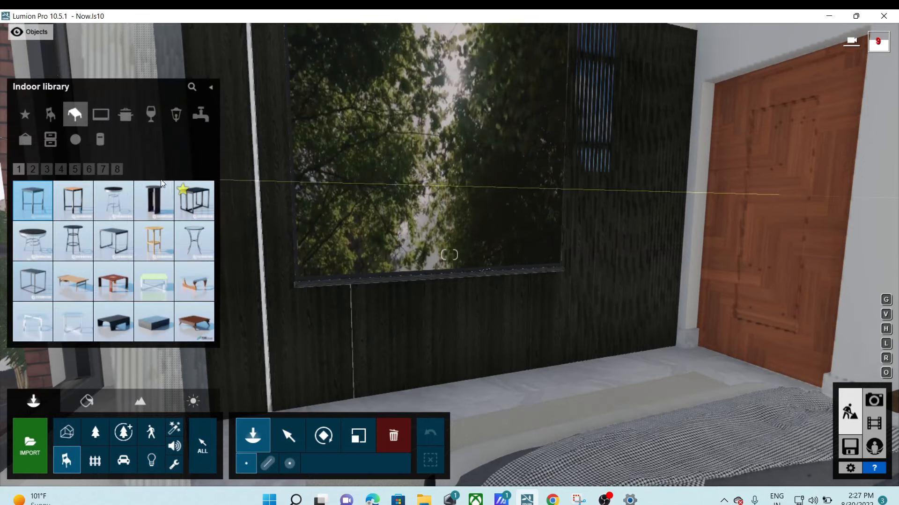
click(34, 171)
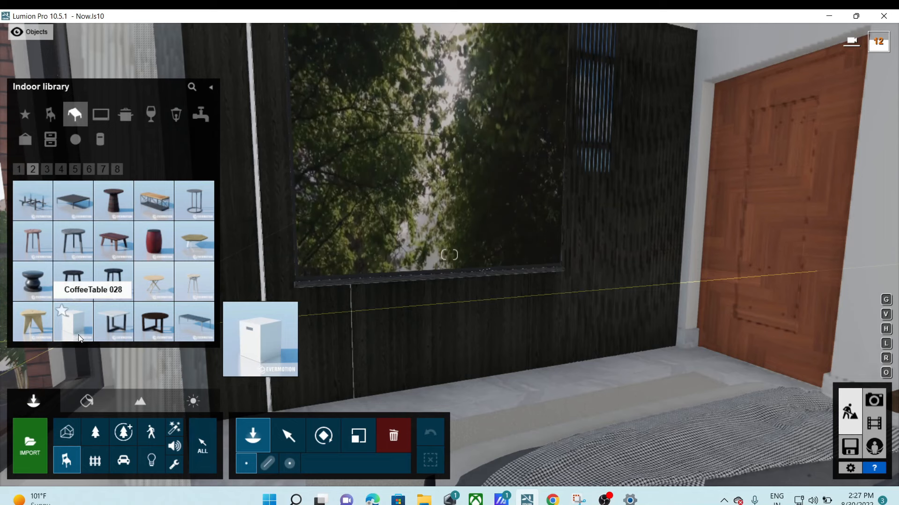
click(60, 170)
click(75, 168)
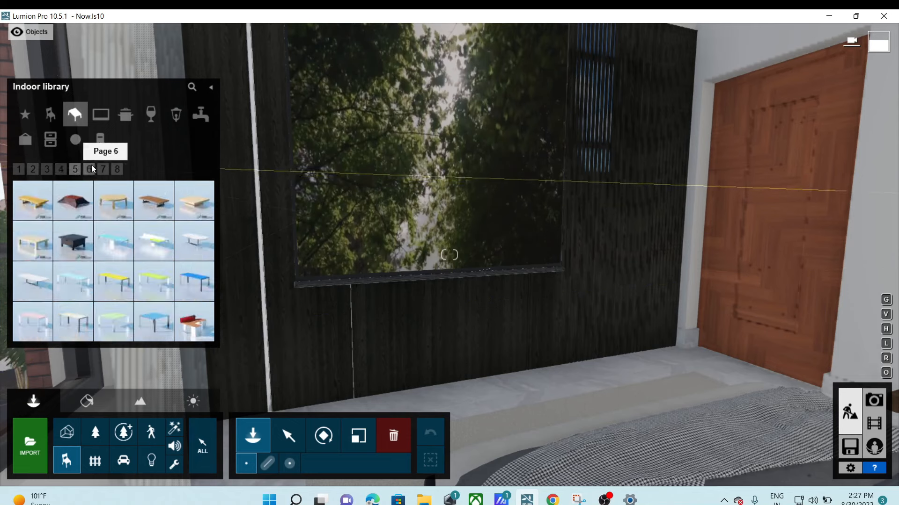
click(91, 169)
click(103, 169)
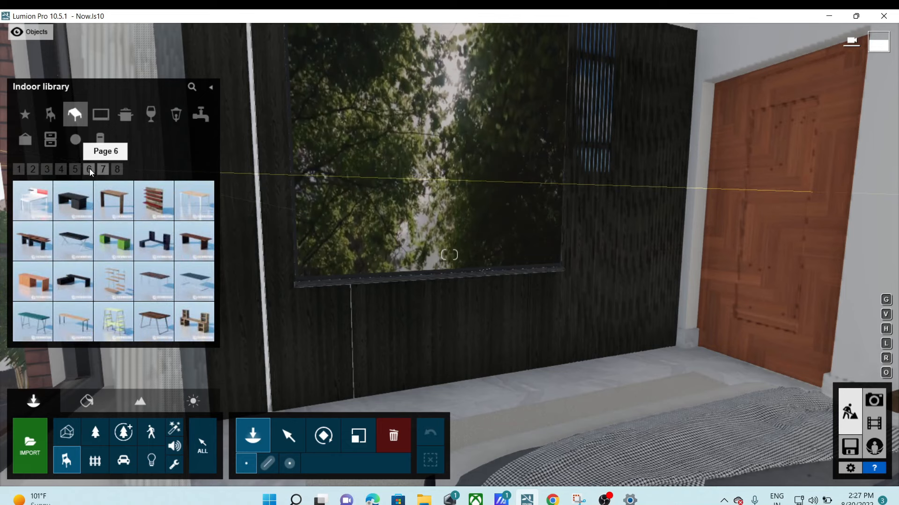
click(89, 168)
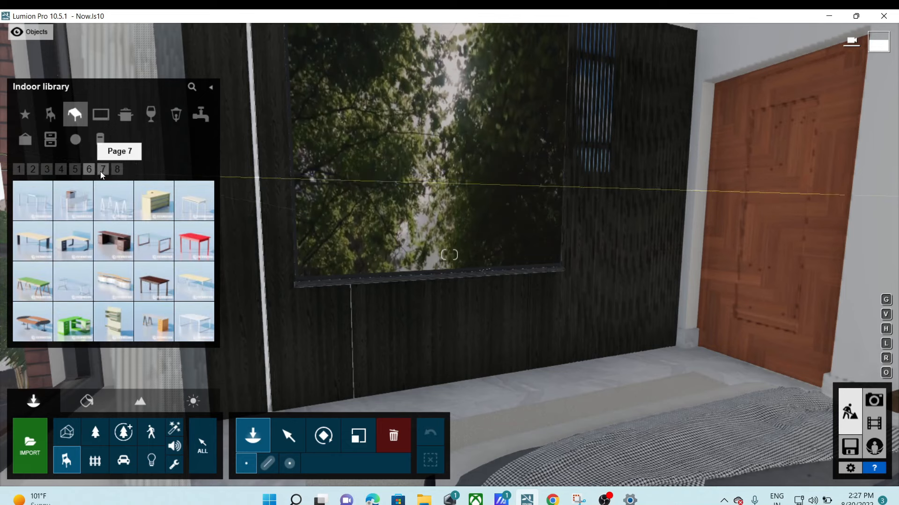
click(100, 170)
mouse_move(86, 207)
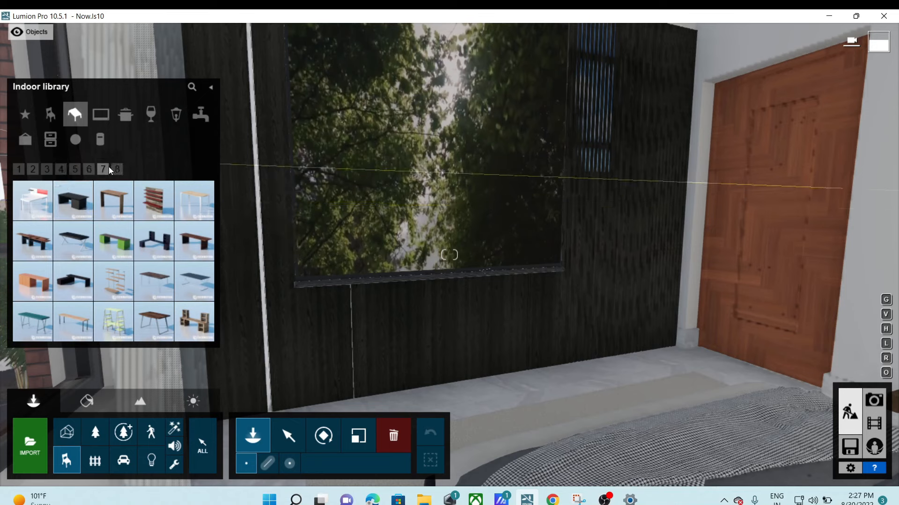
click(117, 169)
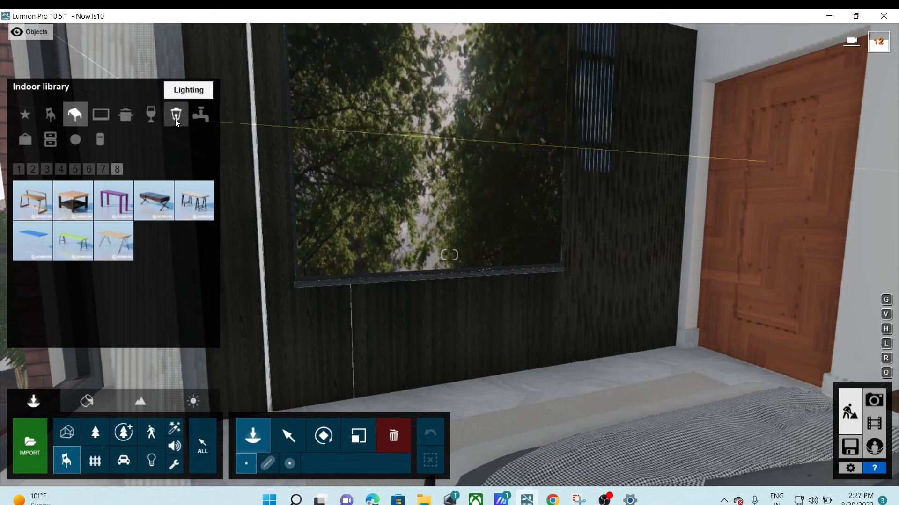
click(50, 139)
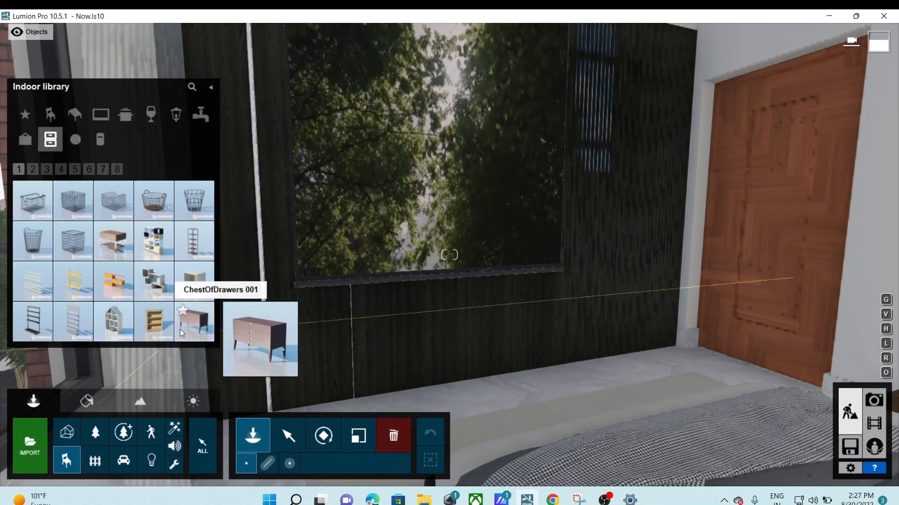
click(194, 317)
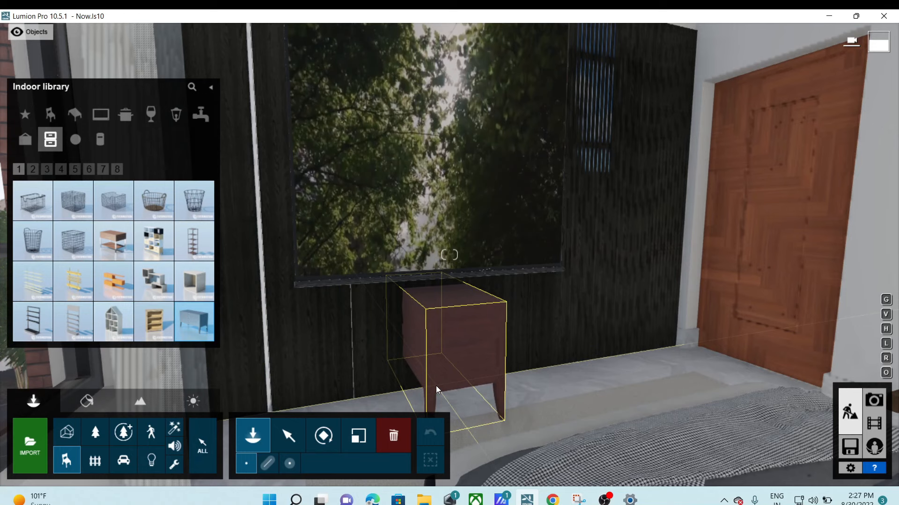
key(r)
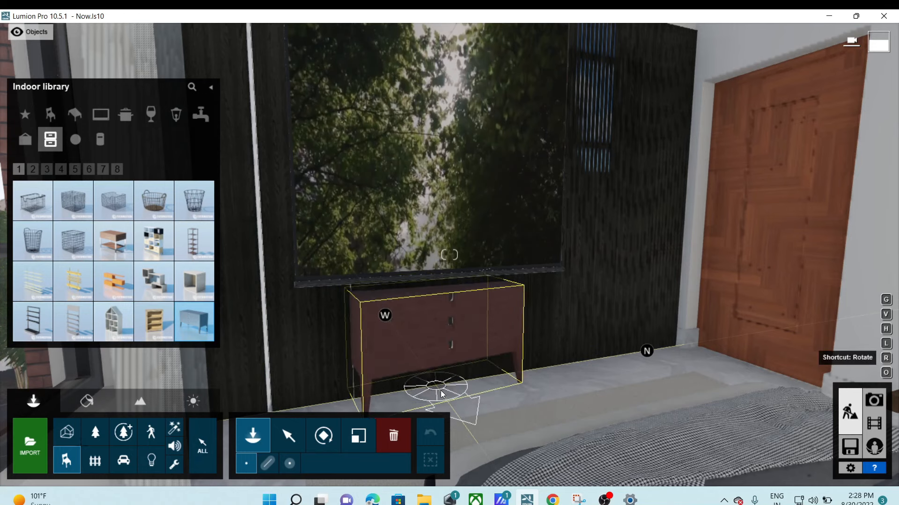
mouse_move(203, 324)
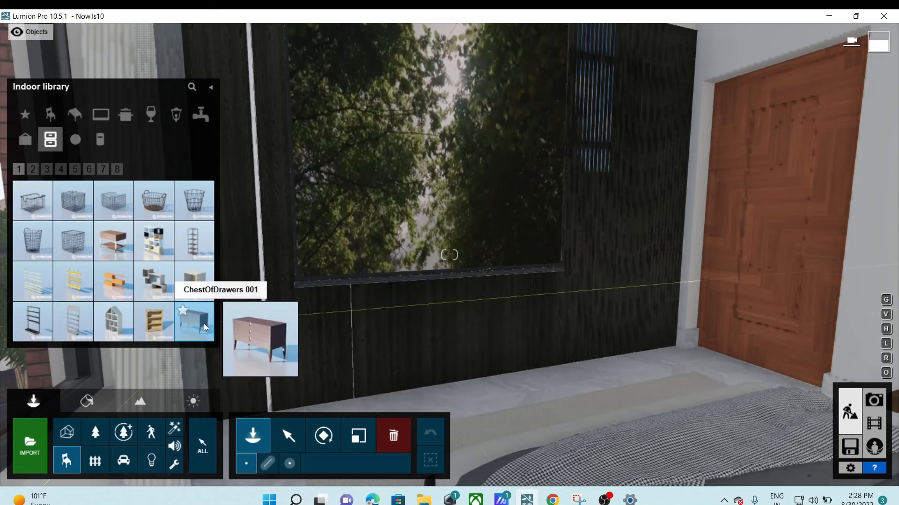
Place the long grey-brown cabinet from page 2 of the storage models beneath the TV, aligned with the wall and scaled down.
click(32, 169)
mouse_move(100, 249)
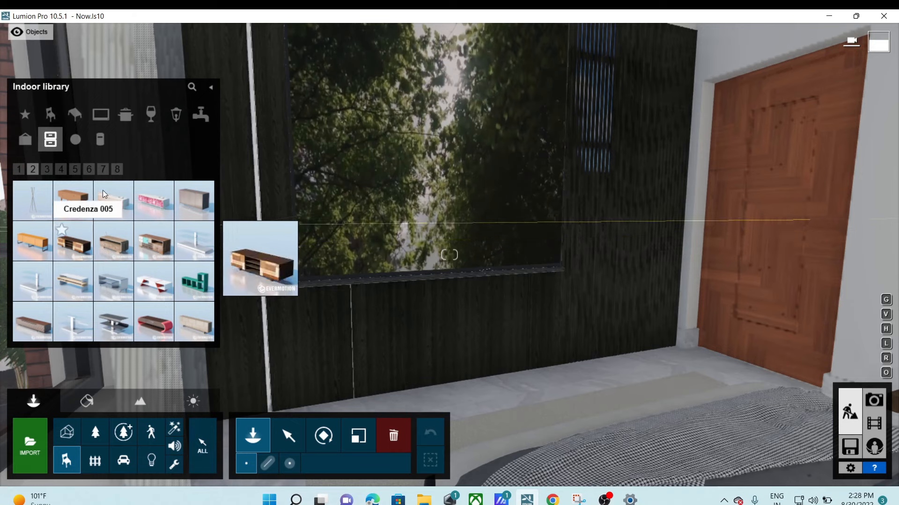
mouse_move(53, 199)
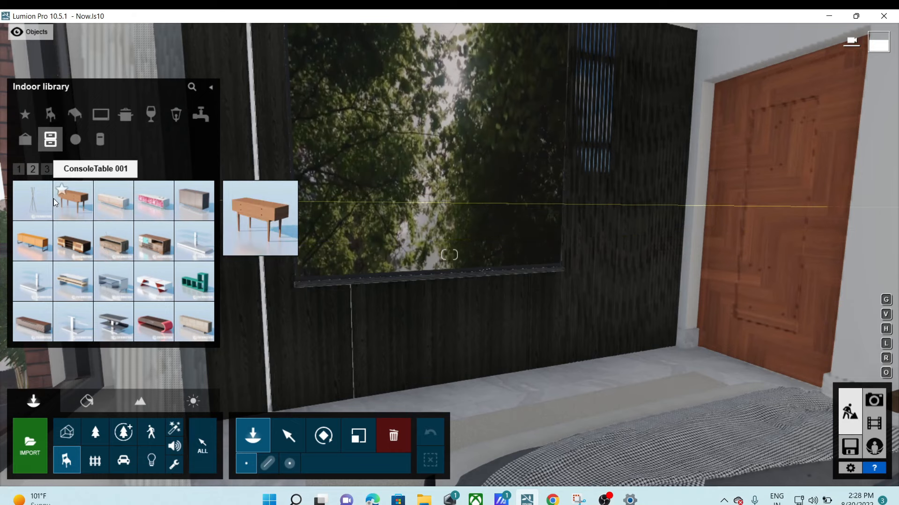
click(195, 206)
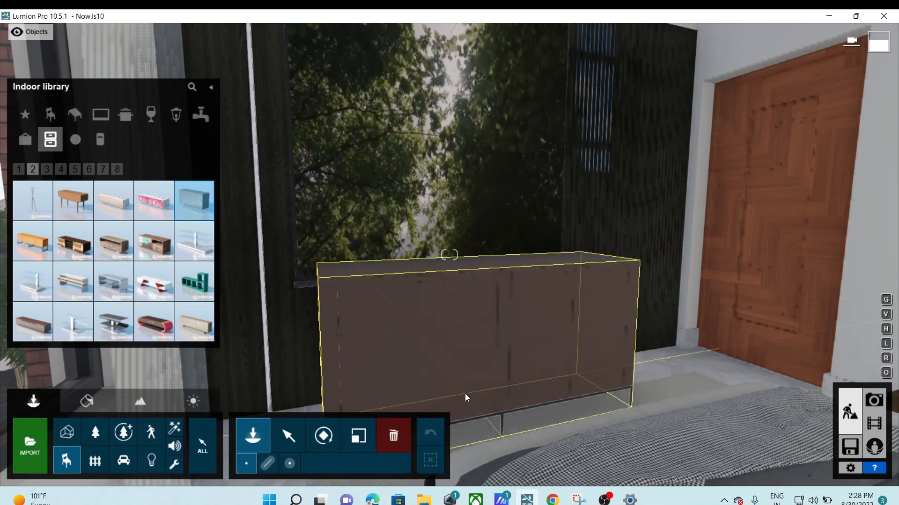
key(r)
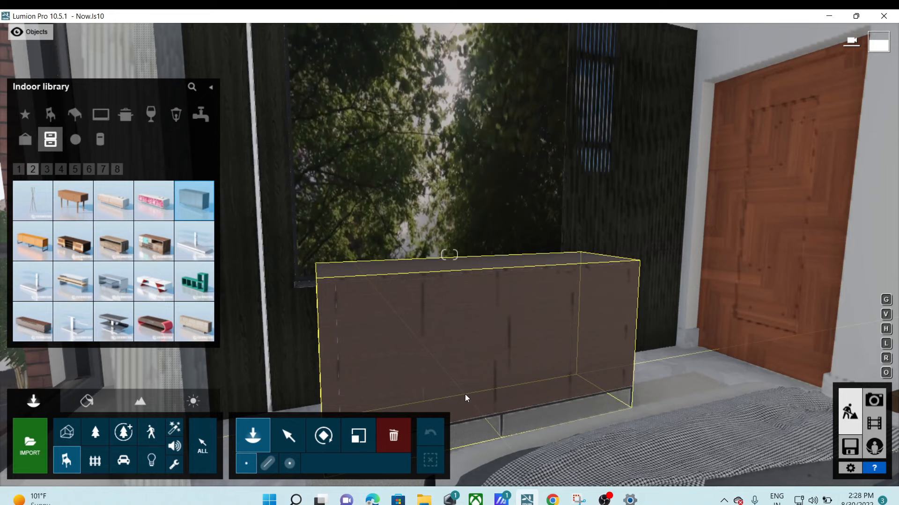
key(l)
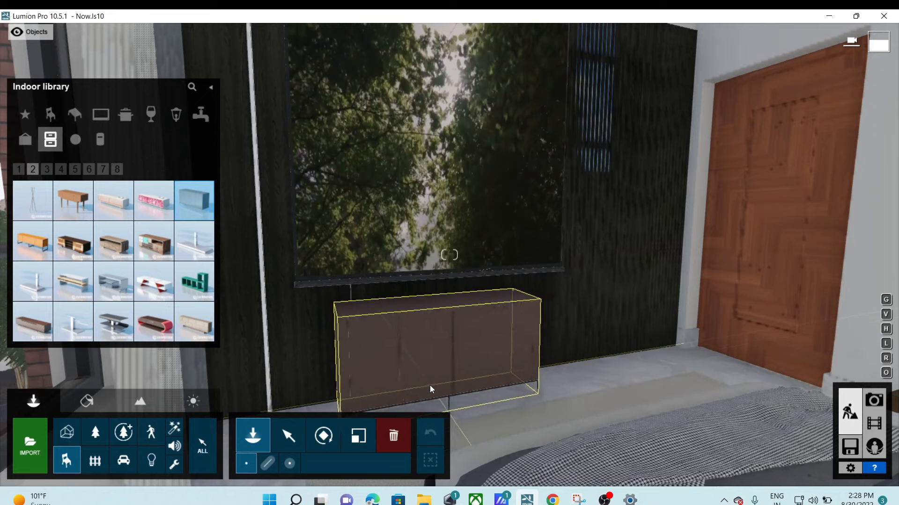
click(430, 385)
Bring up the Lights library and get a close view of the white vertical strip's upper end beside the TV.
right_drag(468, 285, 440, 278)
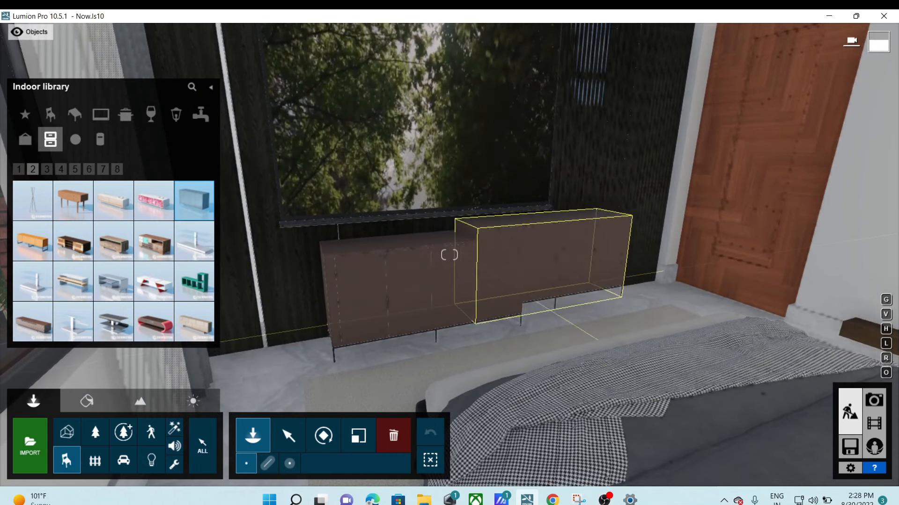
right_drag(545, 305, 531, 288)
click(151, 460)
right_drag(552, 346, 473, 267)
key(w)
right_drag(433, 239, 468, 276)
key(s)
Check the white vertical strip's marble material in the material library, save it unchanged, and return to the Lights library.
click(73, 397)
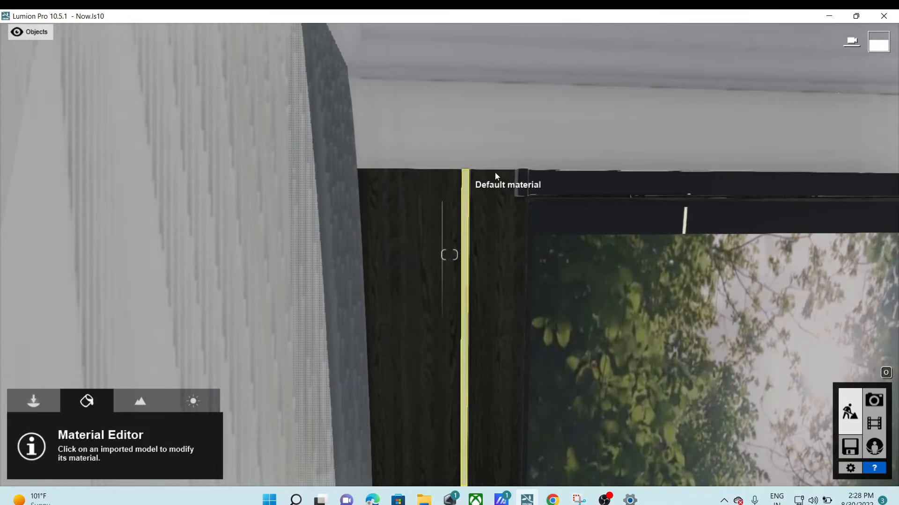
click(520, 192)
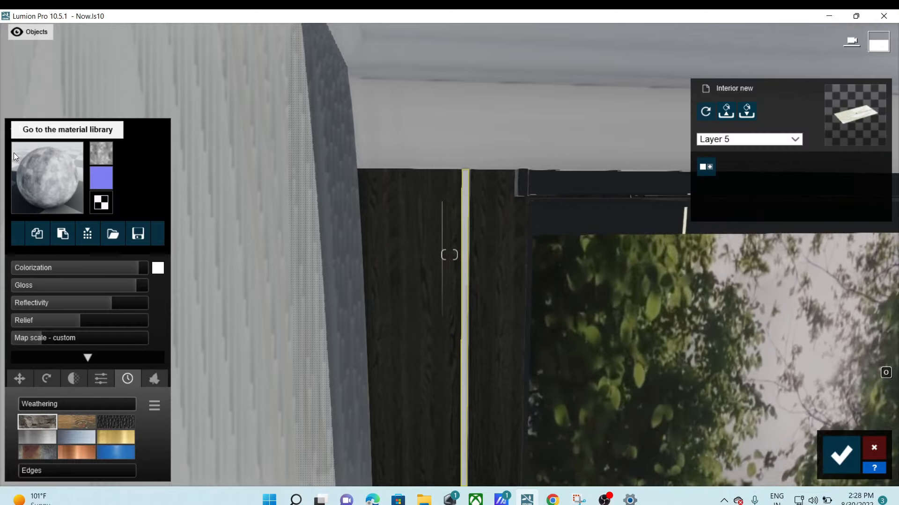
click(22, 183)
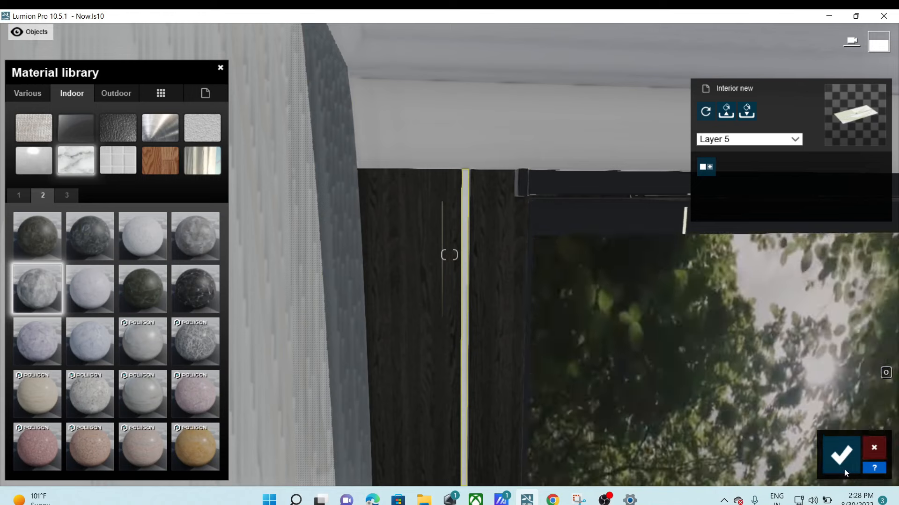
click(37, 288)
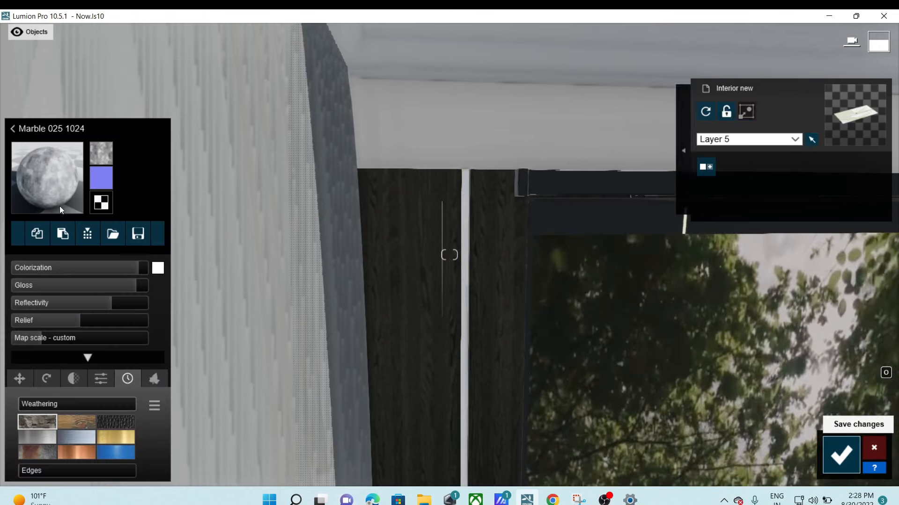
click(31, 397)
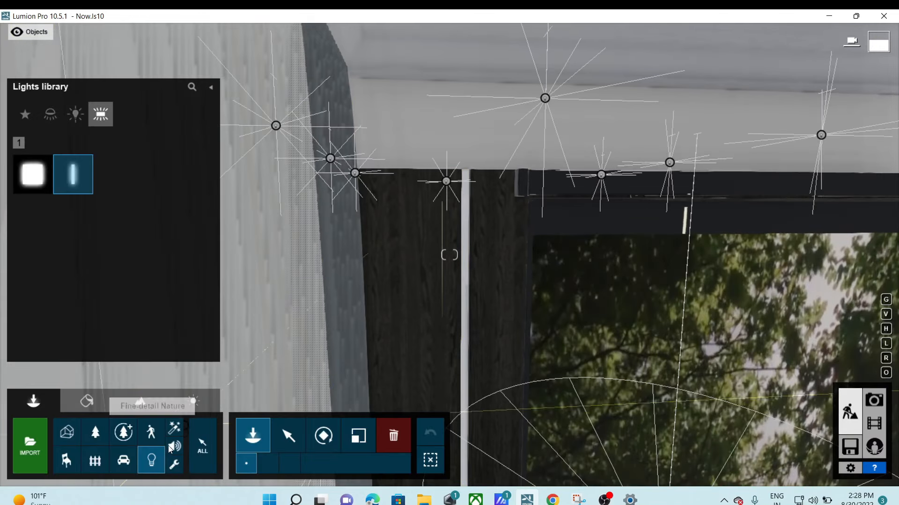
Place a line light near the upper end of the white vertical strip beside the TV and rotate it to run upright.
click(466, 228)
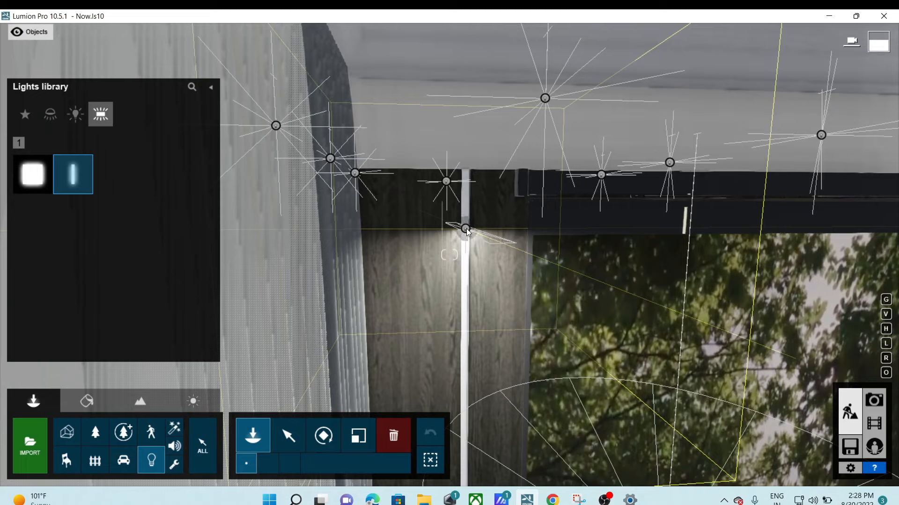
drag(462, 233, 465, 309)
click(288, 435)
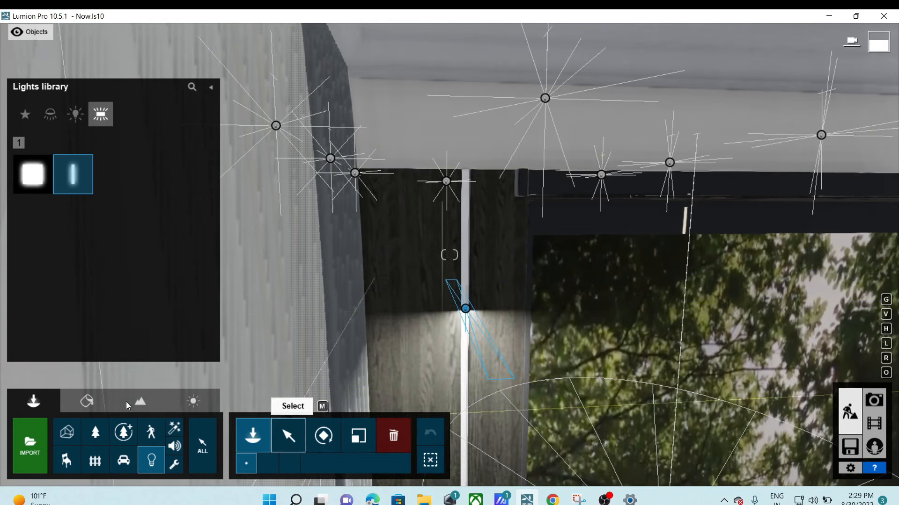
click(323, 436)
drag(543, 438, 454, 450)
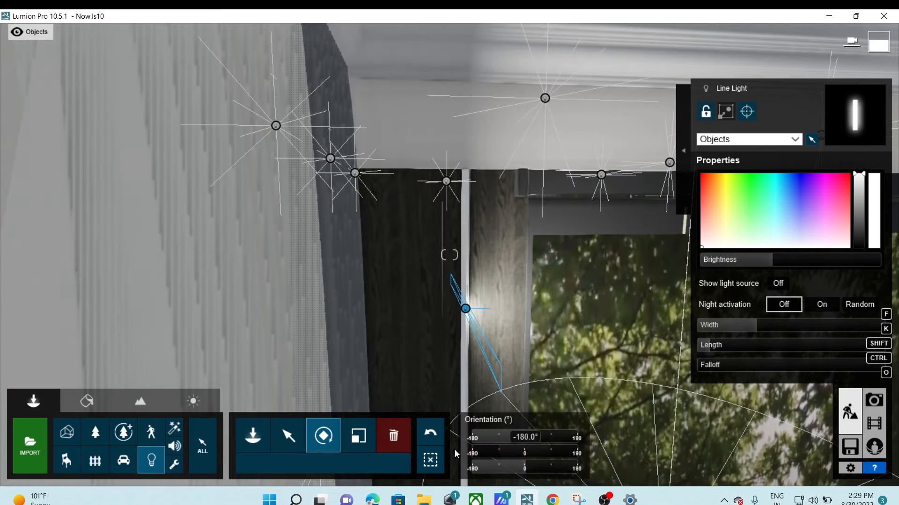
mouse_move(521, 466)
mouse_down()
mouse_move(490, 468)
mouse_move(564, 437)
mouse_move(506, 436)
mouse_move(552, 439)
mouse_up()
Turn on the visible light source of the new line light at the vertical strip.
right_drag(567, 357, 510, 358)
key(s)
key(w)
key(s)
right_drag(403, 224, 457, 186)
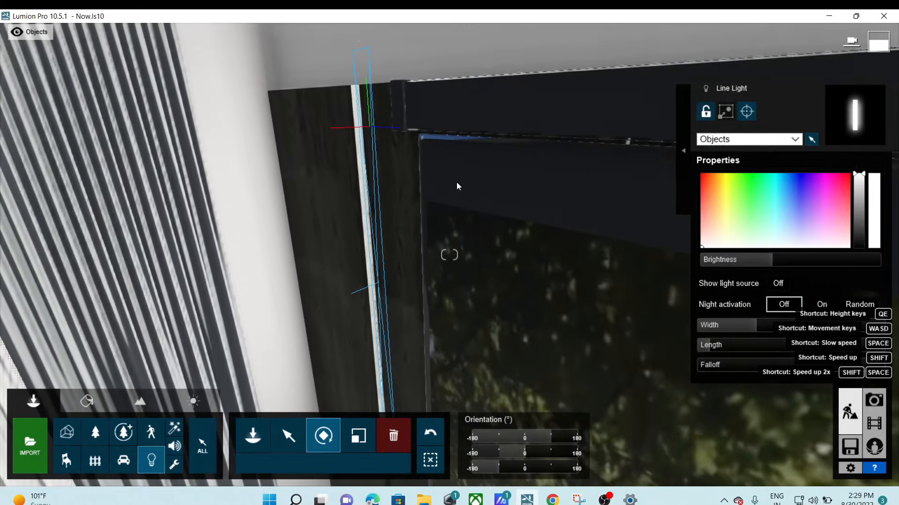
click(778, 284)
key(s)
right_drag(608, 281, 594, 257)
mouse_move(448, 255)
right_down()
mouse_move(450, 243)
mouse_move(435, 243)
mouse_move(438, 257)
mouse_move(454, 255)
right_up()
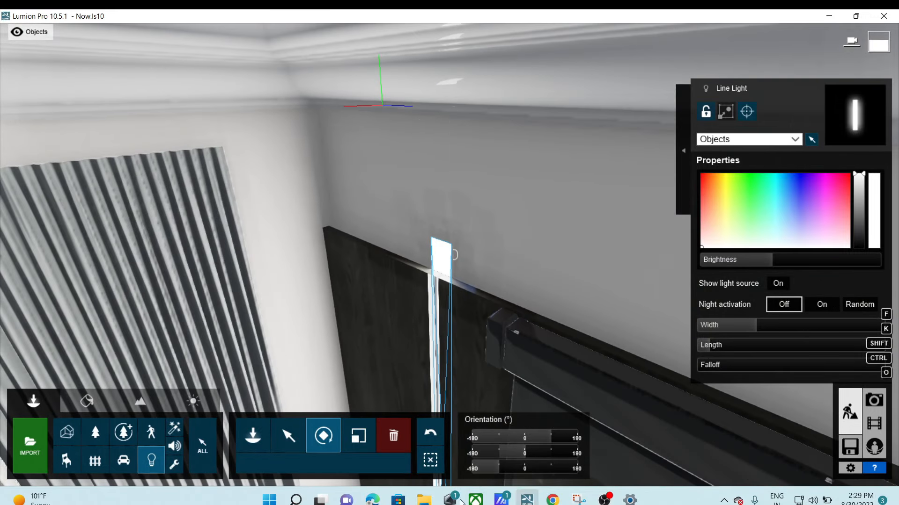
Shift the line light horizontally onto the vertical strip and narrow it by setting its length to 0.0 m.
click(277, 437)
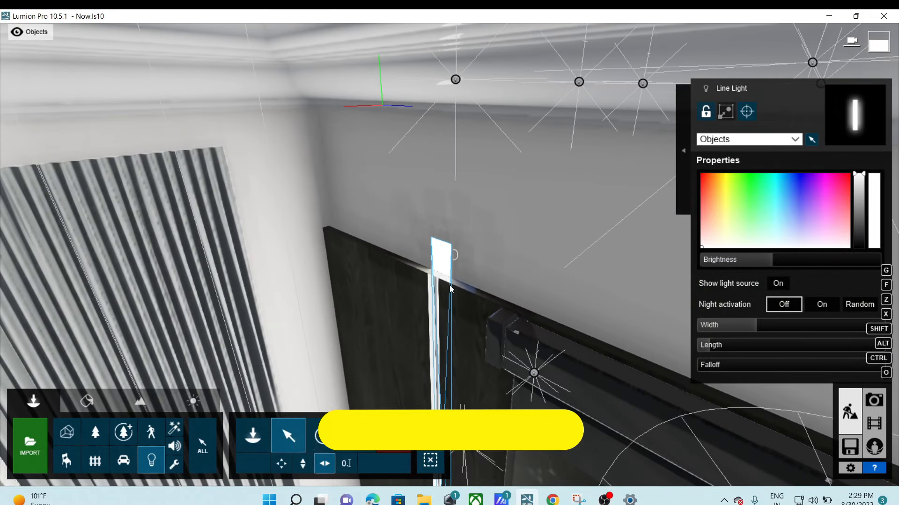
right_drag(490, 333, 458, 299)
drag(459, 295, 454, 302)
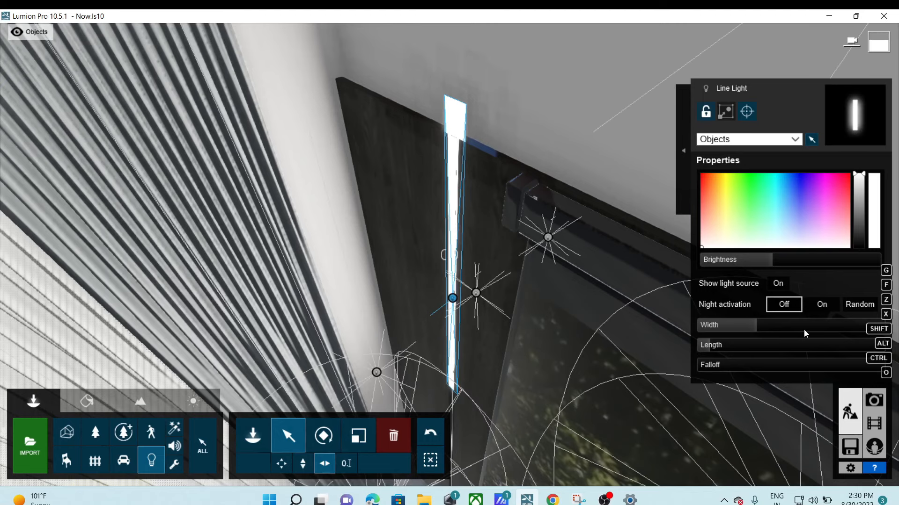
click(707, 345)
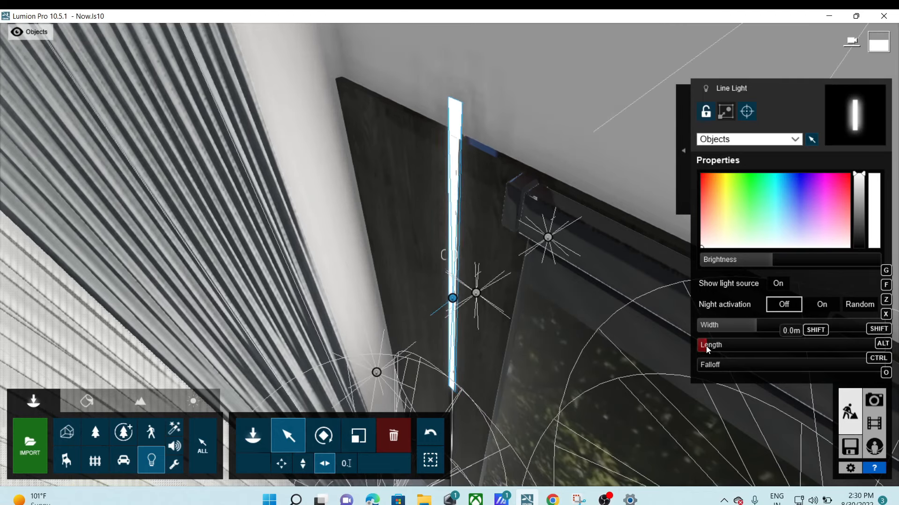
Lower the line light along the vertical strip to about the middle of the wall's height.
right_drag(669, 347, 571, 271)
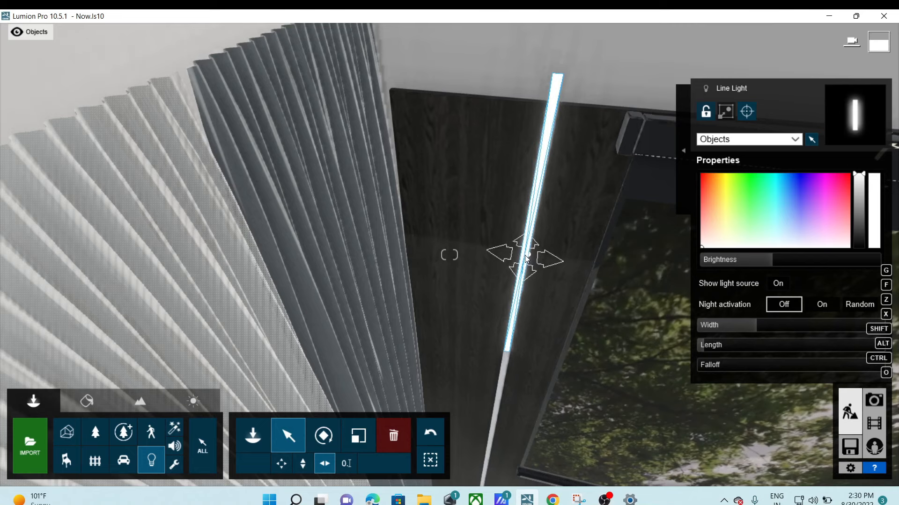
right_drag(526, 257, 530, 214)
key(s)
right_drag(620, 367, 616, 374)
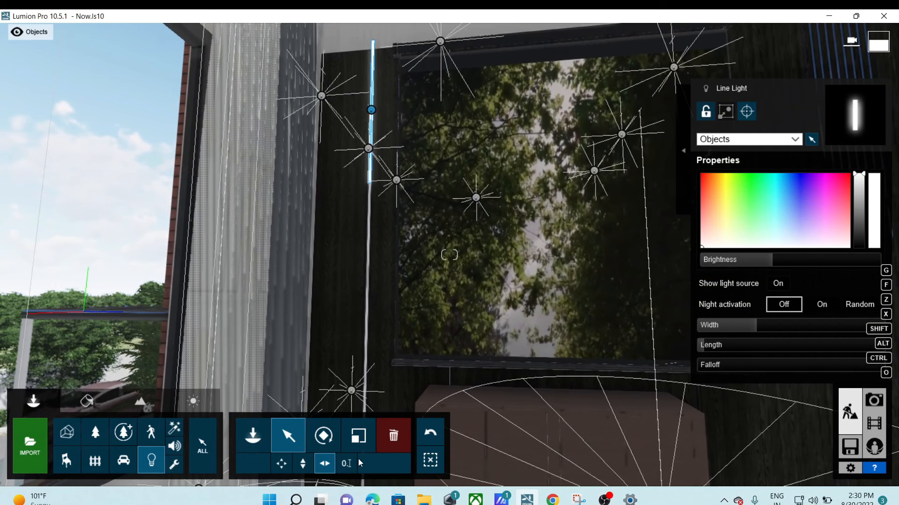
click(303, 463)
drag(374, 110, 390, 161)
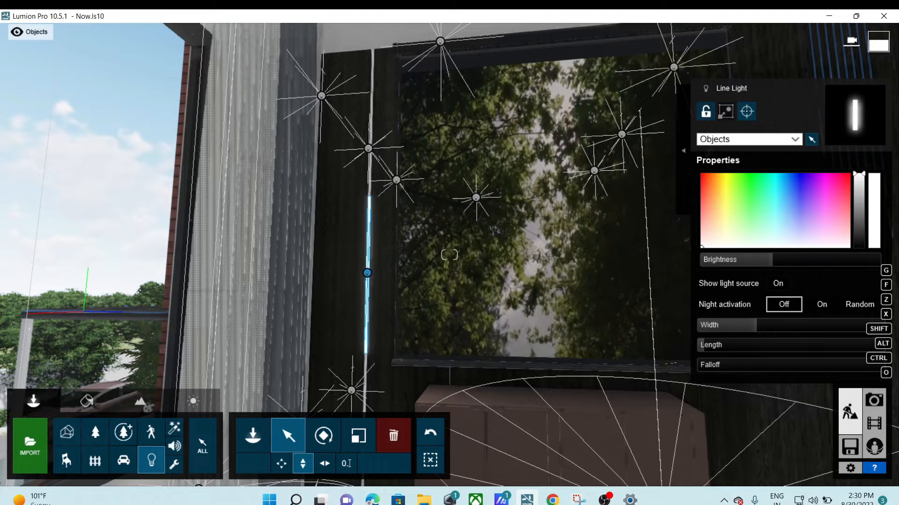
right_drag(391, 163, 387, 210)
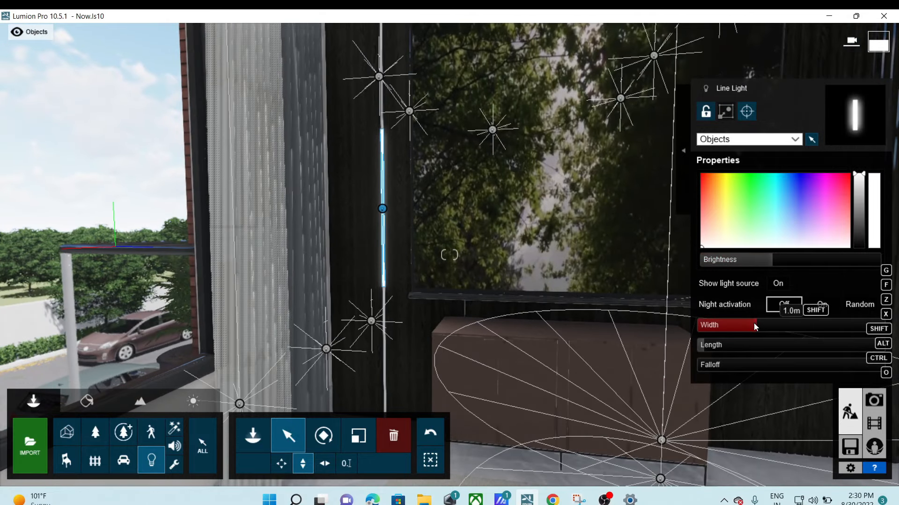
Set the line light's width to 3.0 m and raise it slightly so it spans the full vertical strip.
drag(769, 324, 793, 323)
right_drag(510, 276, 405, 257)
key(s)
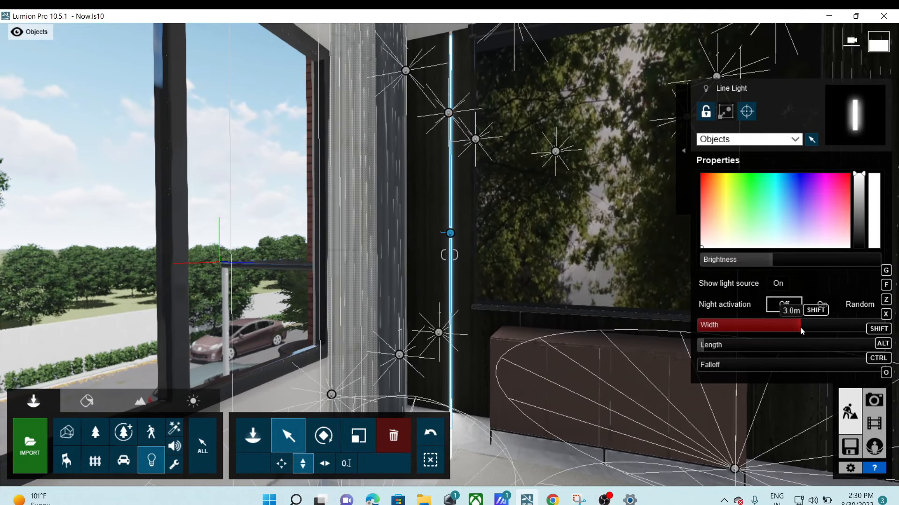
drag(798, 328, 798, 328)
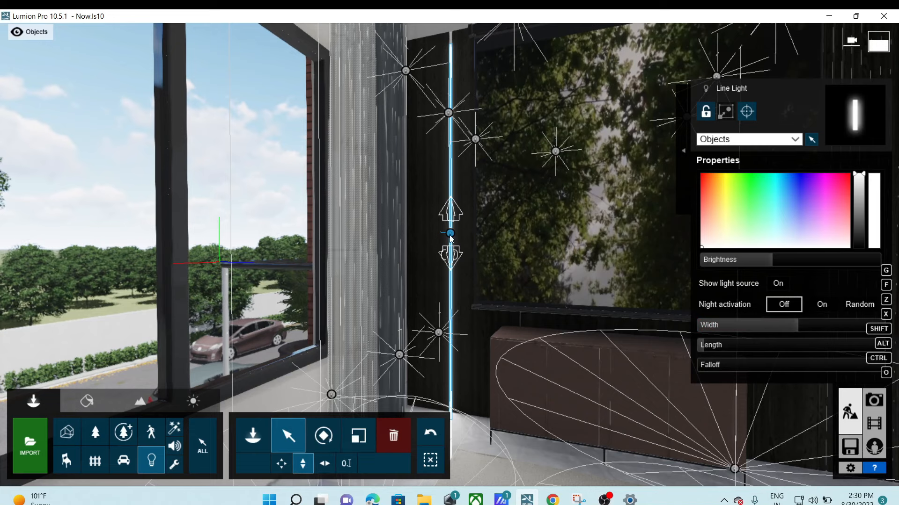
drag(450, 234, 452, 232)
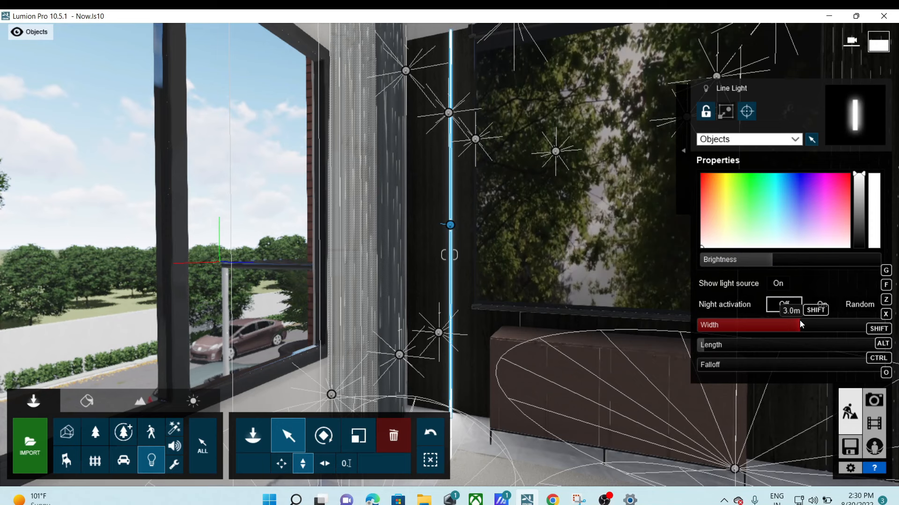
Reselect the vertical strip's line light and toggle its Show light source option.
right_drag(476, 304, 588, 281)
click(372, 303)
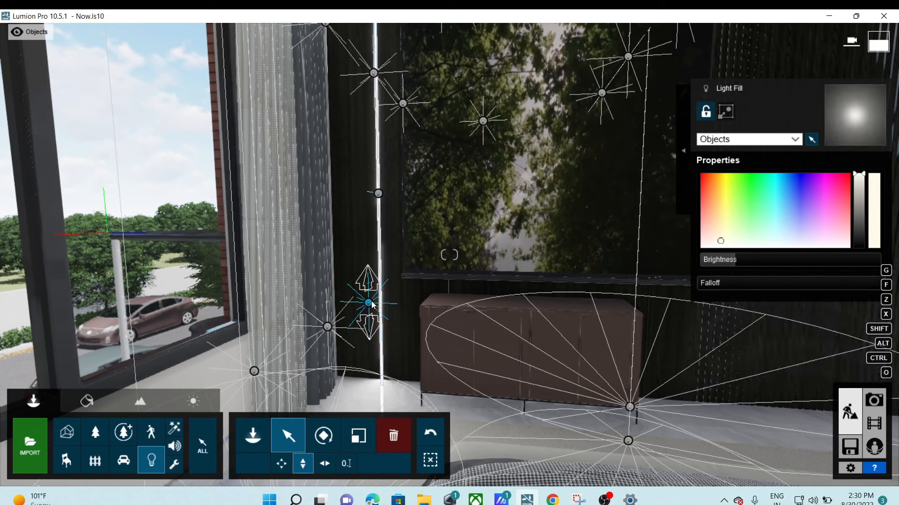
click(378, 193)
click(782, 283)
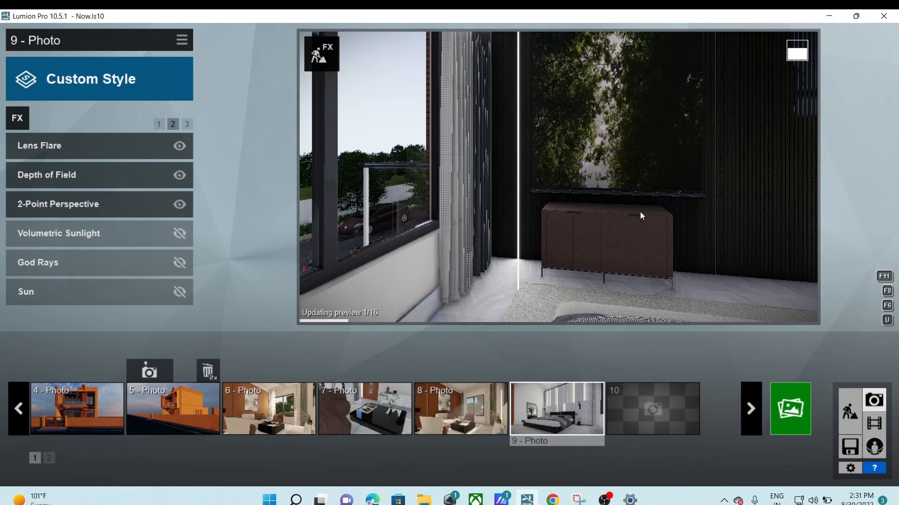
Frame the lit TV wall in the 9 - Photo preview at a camera height of 1.11 m and update the preview.
right_drag(640, 212, 648, 178)
key(s)
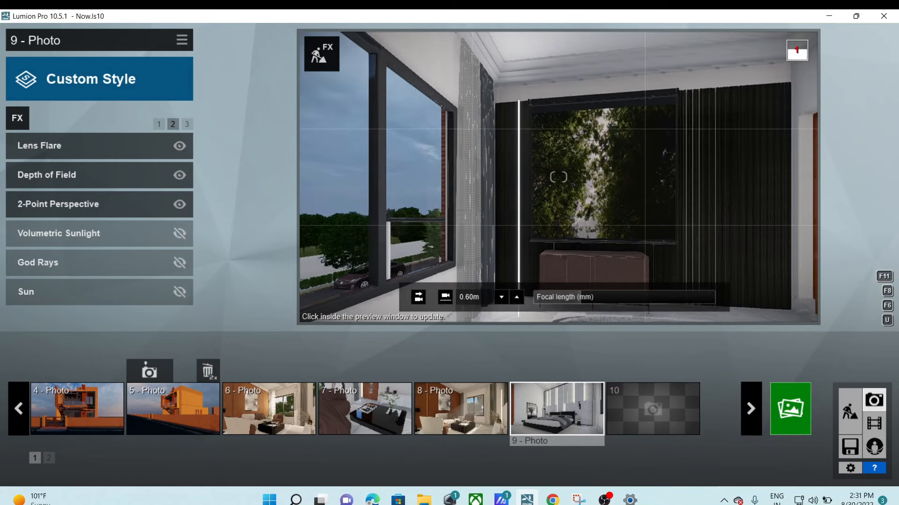
key(q)
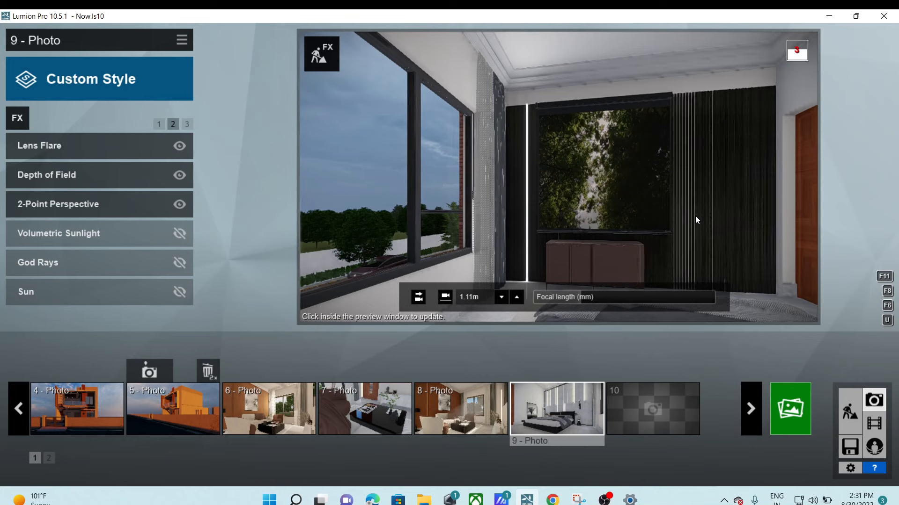
click(731, 234)
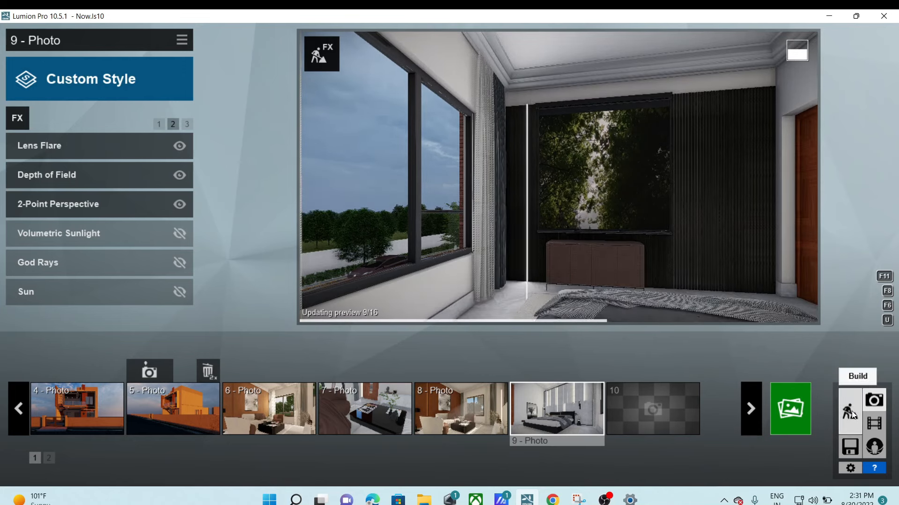
Recheck the strip's line light in build mode and in an updated 9 - Photo preview before returning to build mode.
click(850, 412)
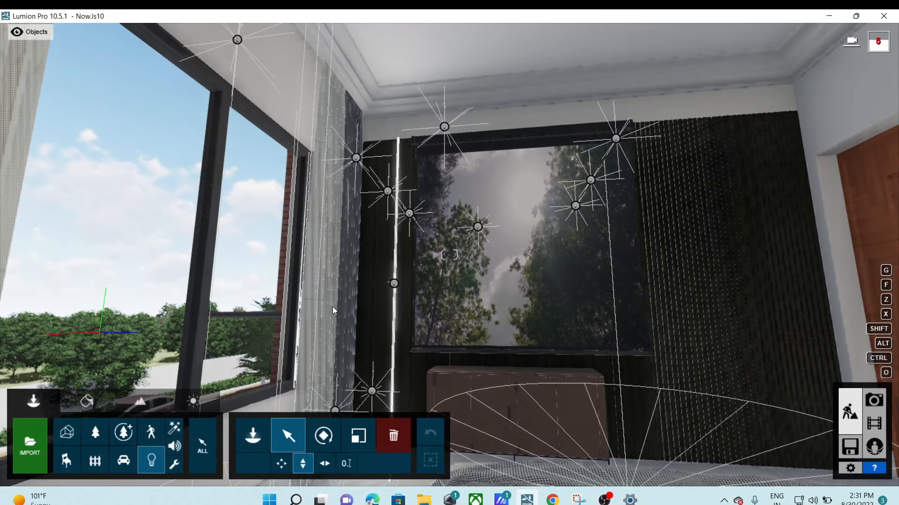
click(396, 284)
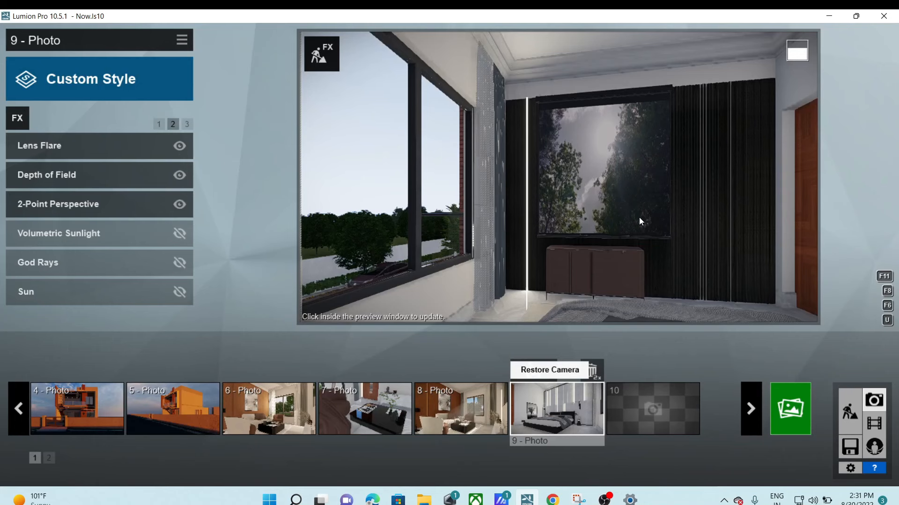
click(563, 260)
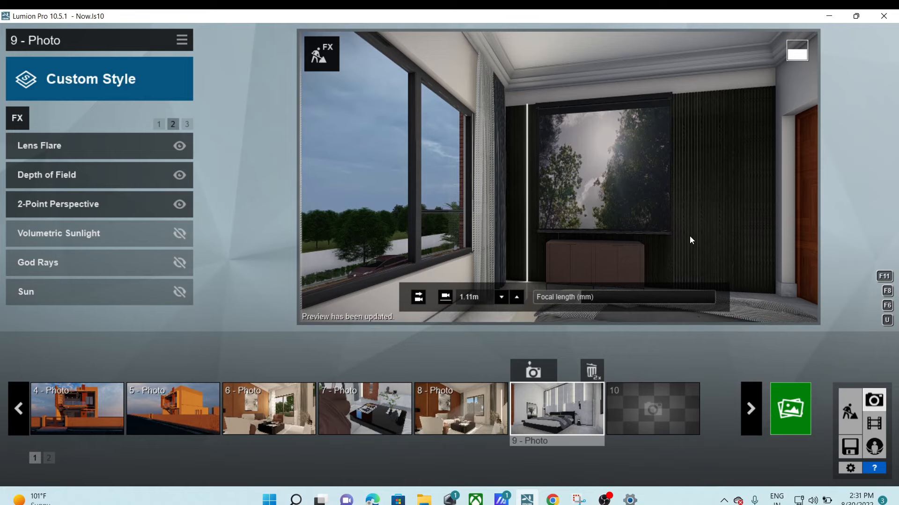
click(858, 400)
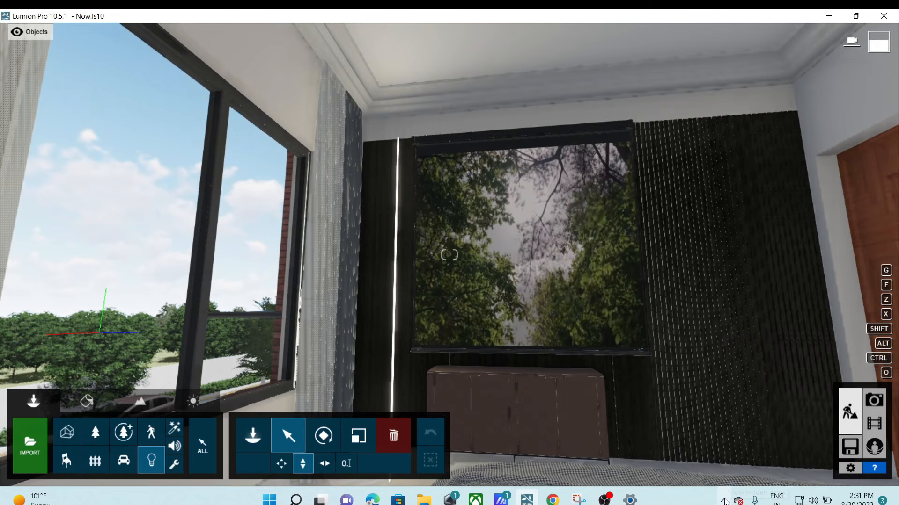
Open page 3 of the Indoor library's miscellaneous models to find decoration for the cabinet beneath the TV.
right_drag(541, 321, 602, 324)
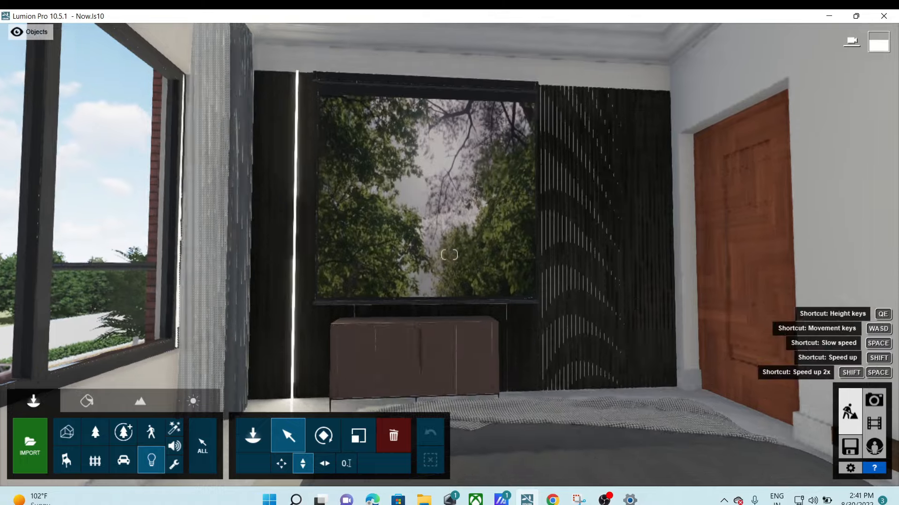
key(w)
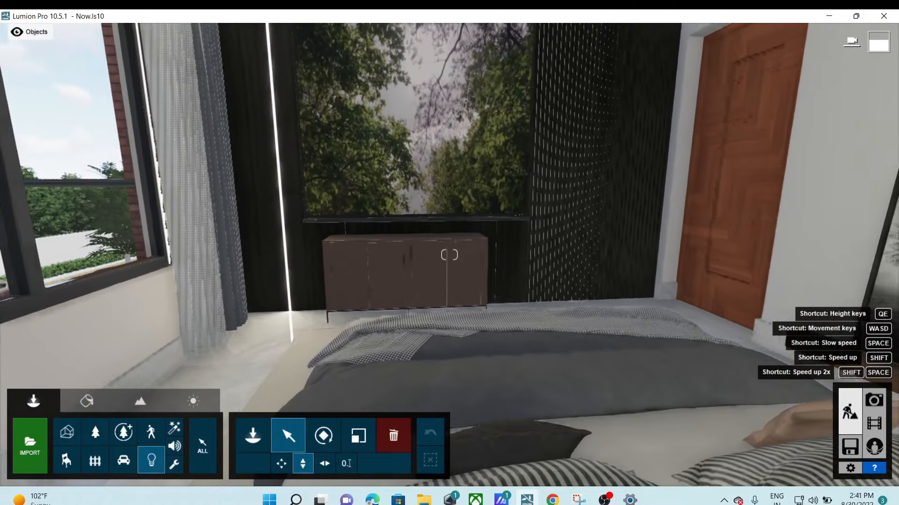
key(s)
right_drag(449, 255, 301, 255)
key(w)
key(s)
key(w)
right_drag(307, 221, 16, 331)
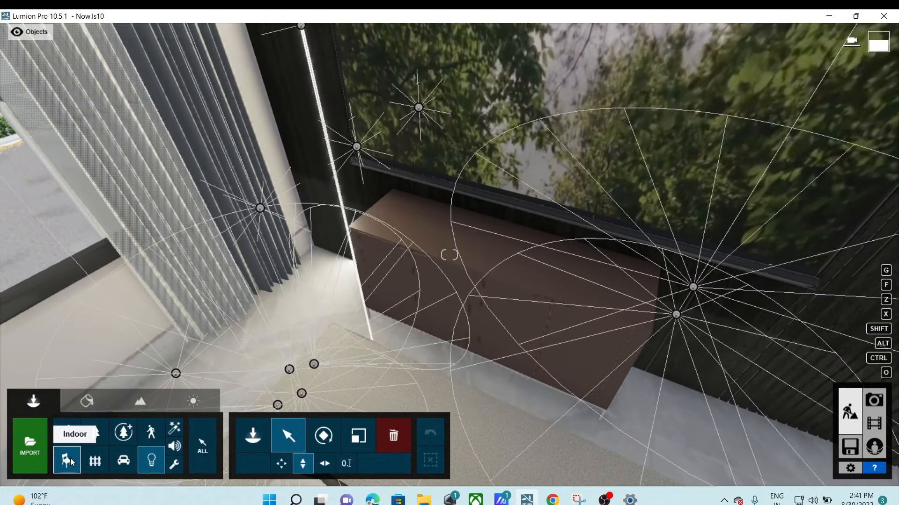
click(67, 461)
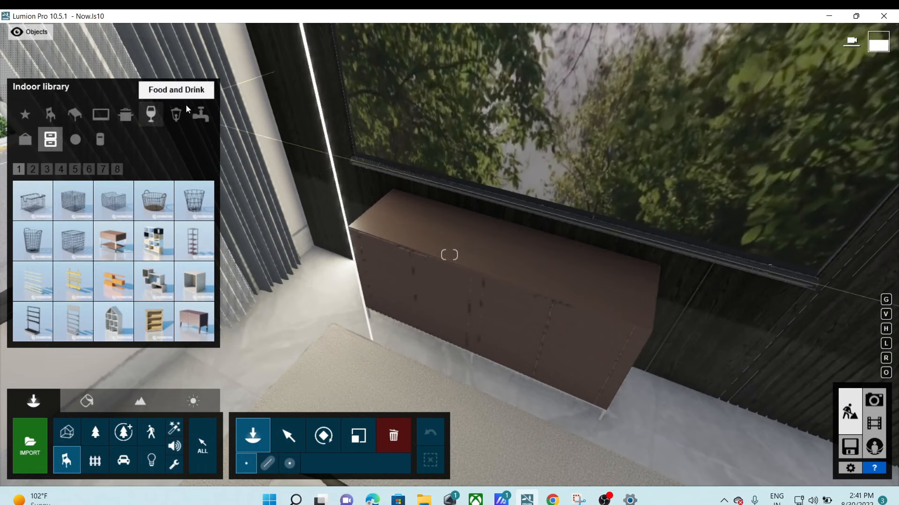
click(75, 139)
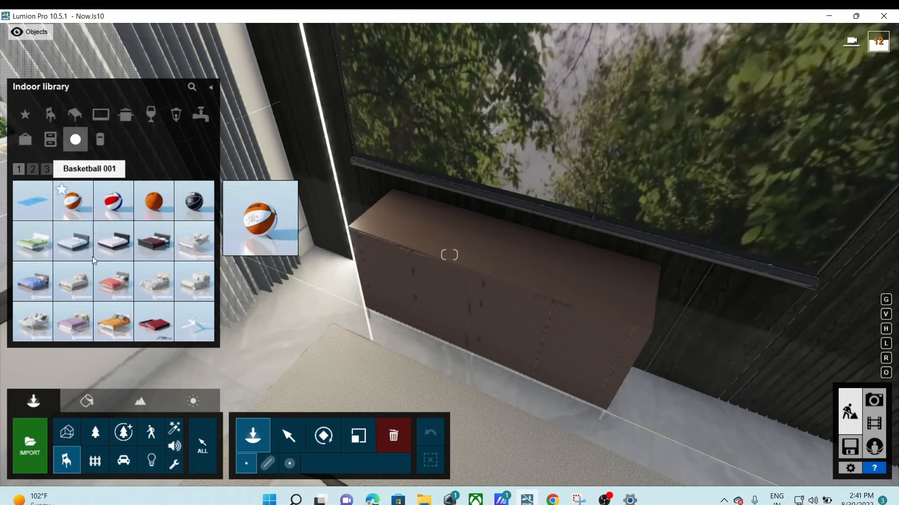
click(41, 170)
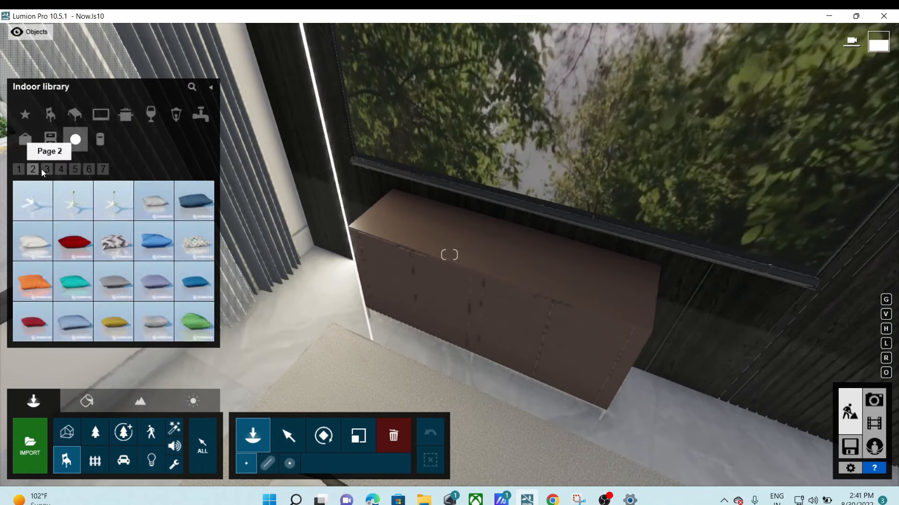
click(47, 169)
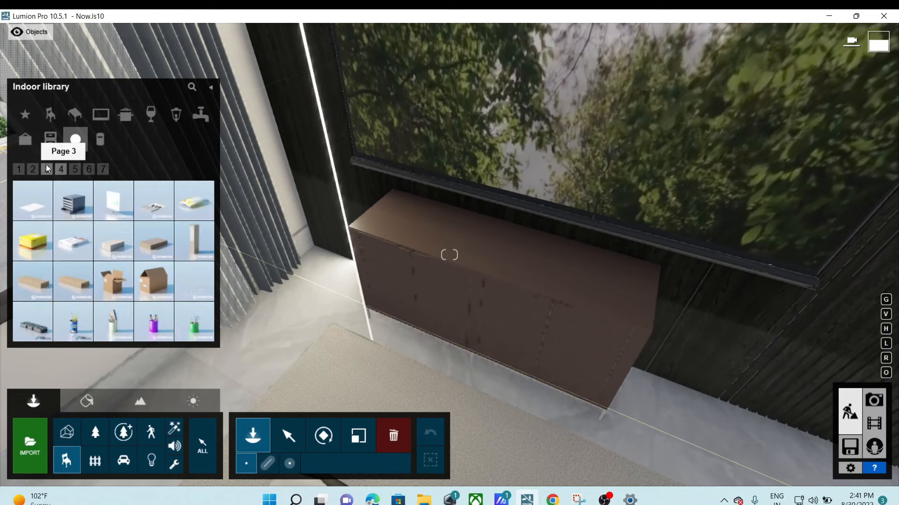
click(47, 168)
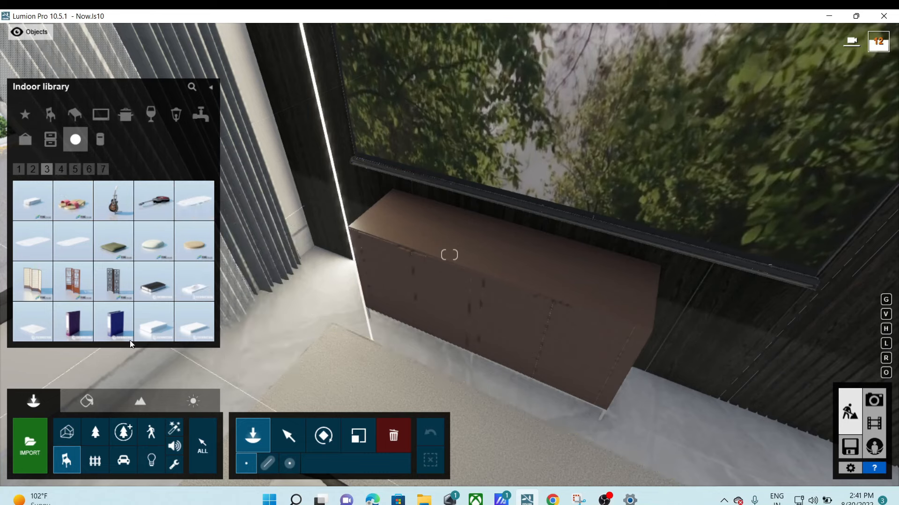
Place the closed black book near the window-side end of the cabinet top, rotated at an angle.
click(145, 280)
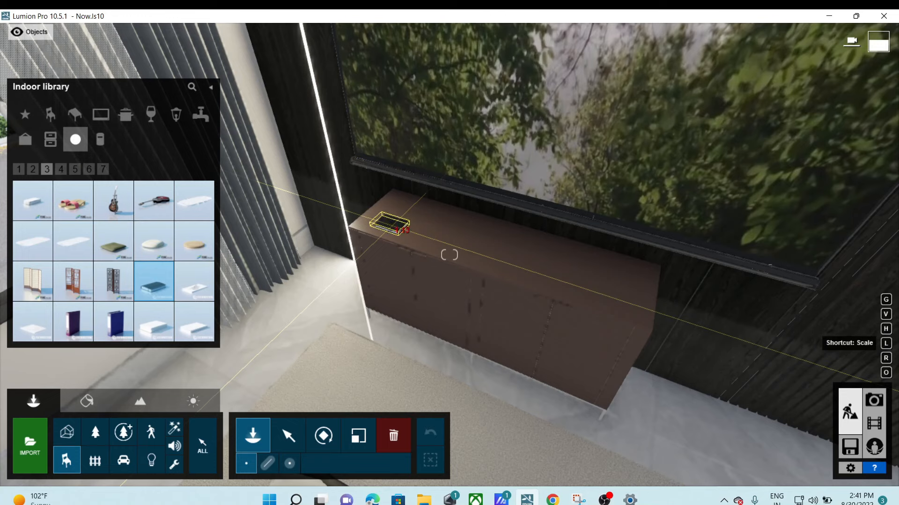
click(393, 230)
key(r)
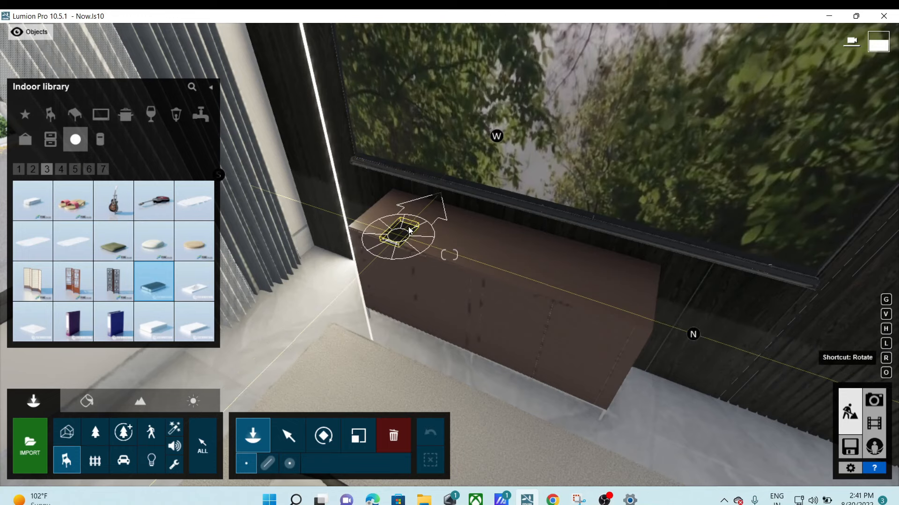
key(r)
click(387, 228)
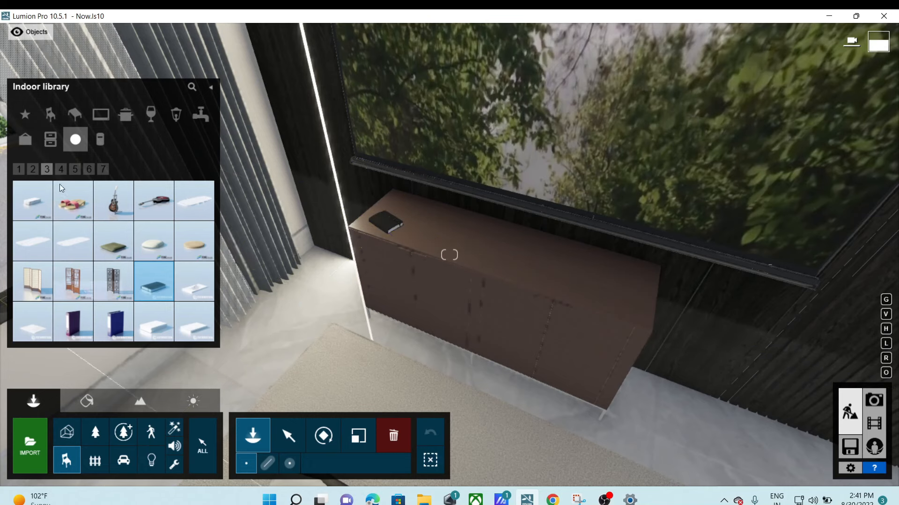
Place two Loudspeaker 001 models side by side on the floor against the TV wall, on the door side of the cabinet, facing the room.
click(61, 170)
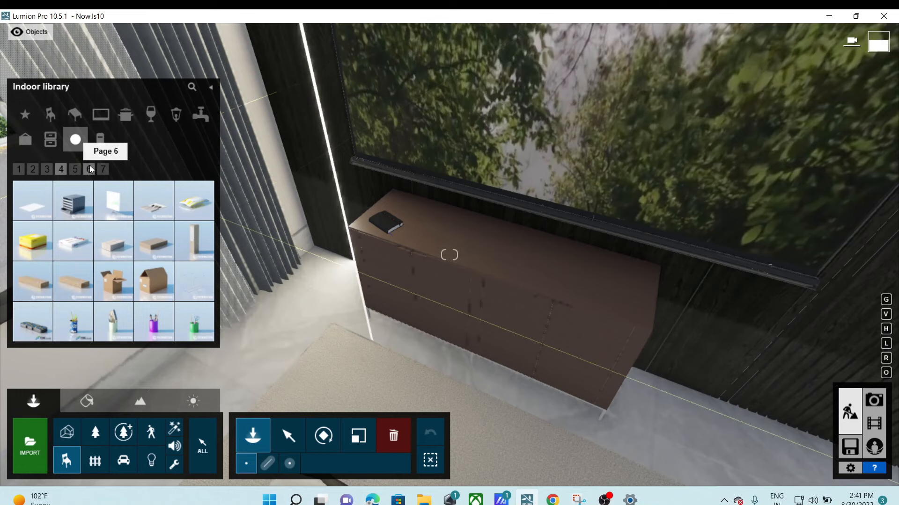
click(103, 169)
click(104, 169)
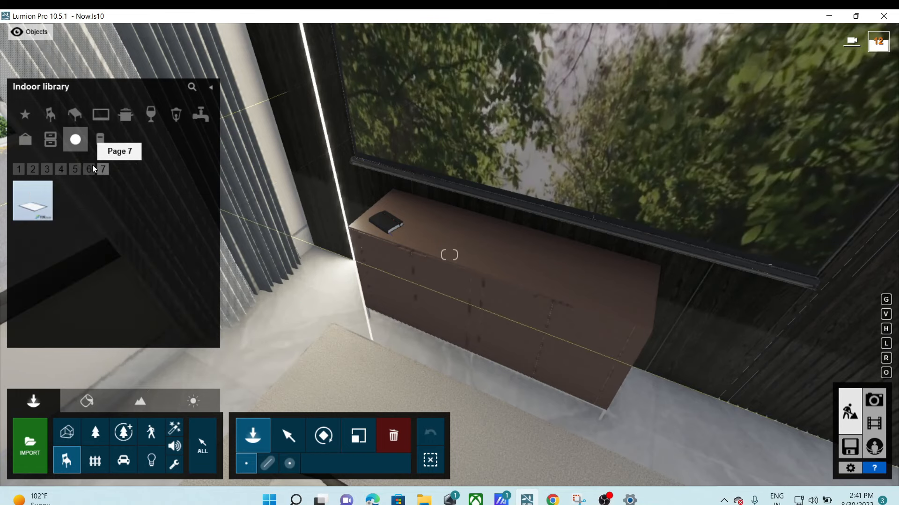
click(63, 170)
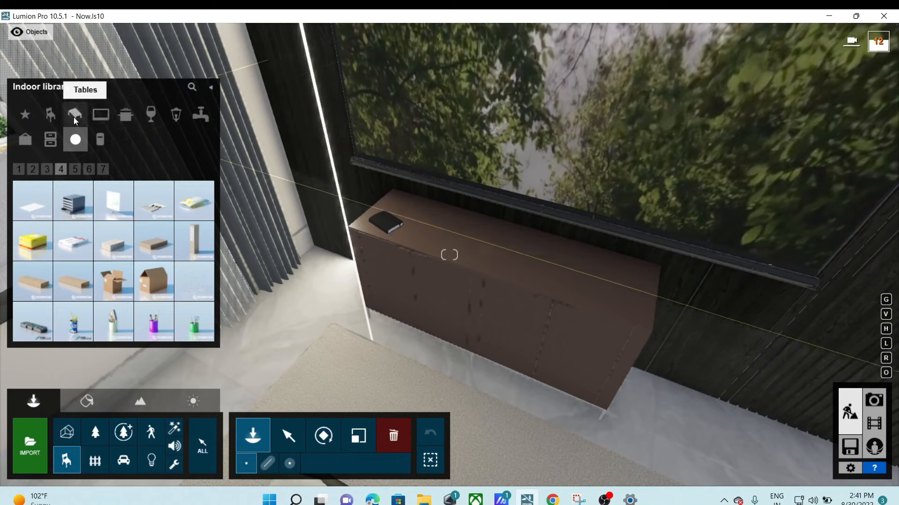
click(102, 115)
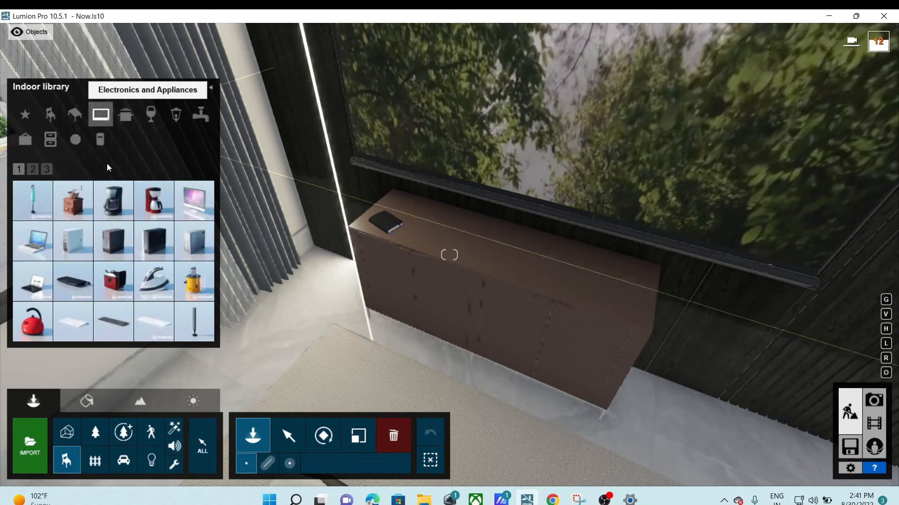
click(115, 322)
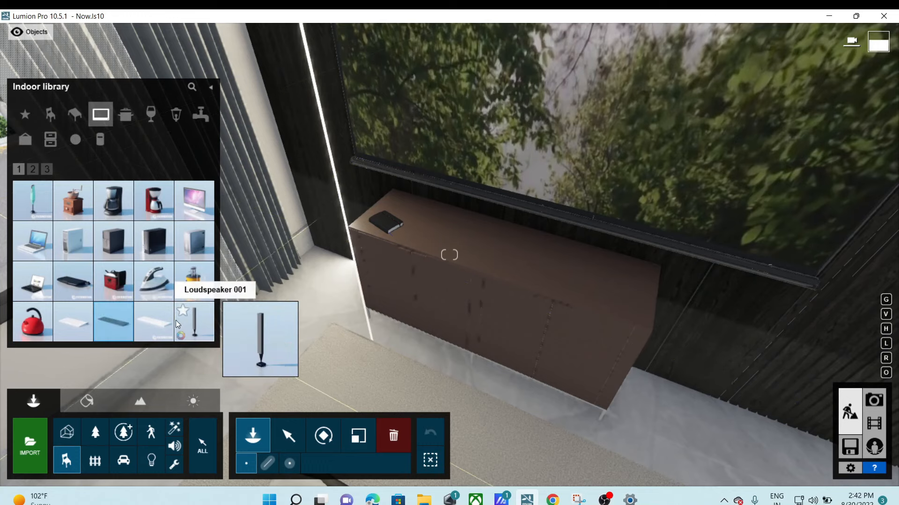
click(192, 322)
right_drag(693, 422, 666, 402)
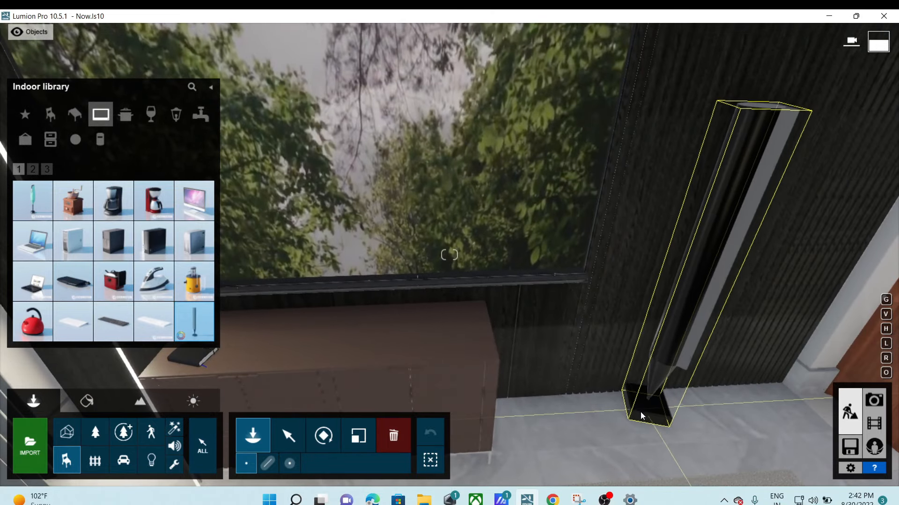
key(r)
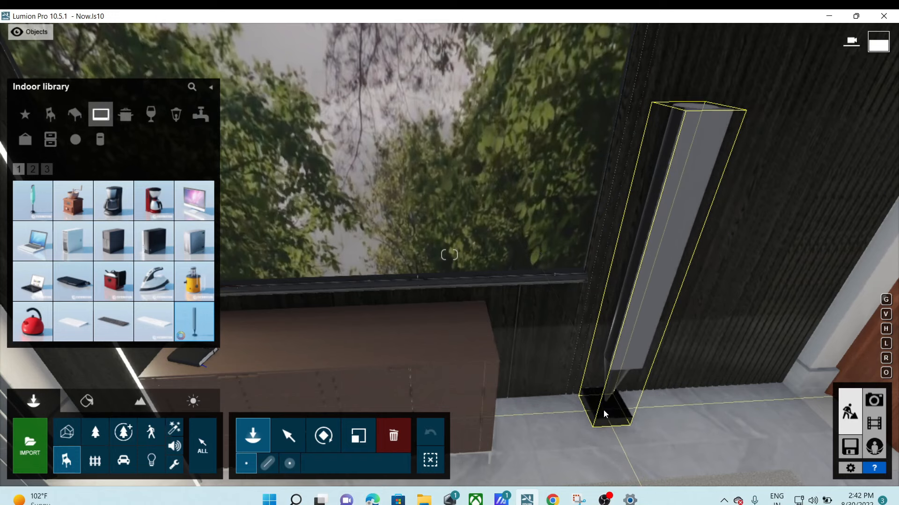
click(605, 413)
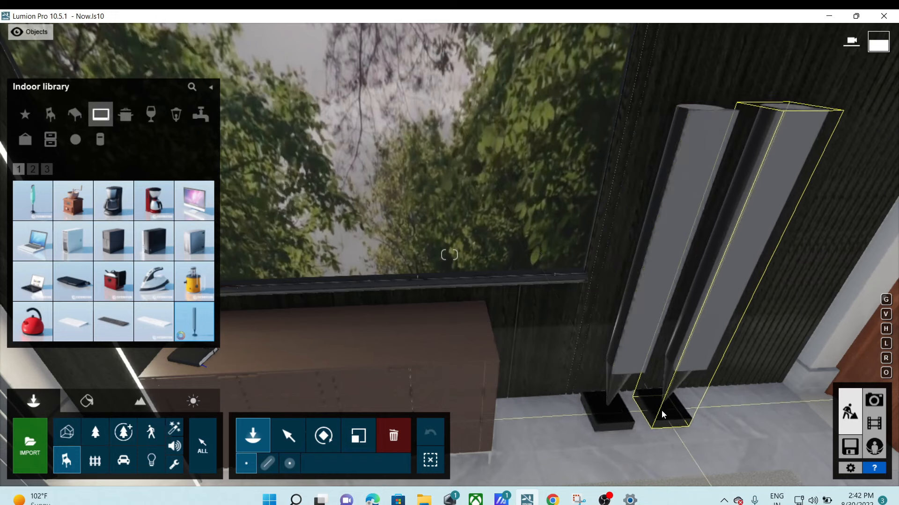
click(511, 430)
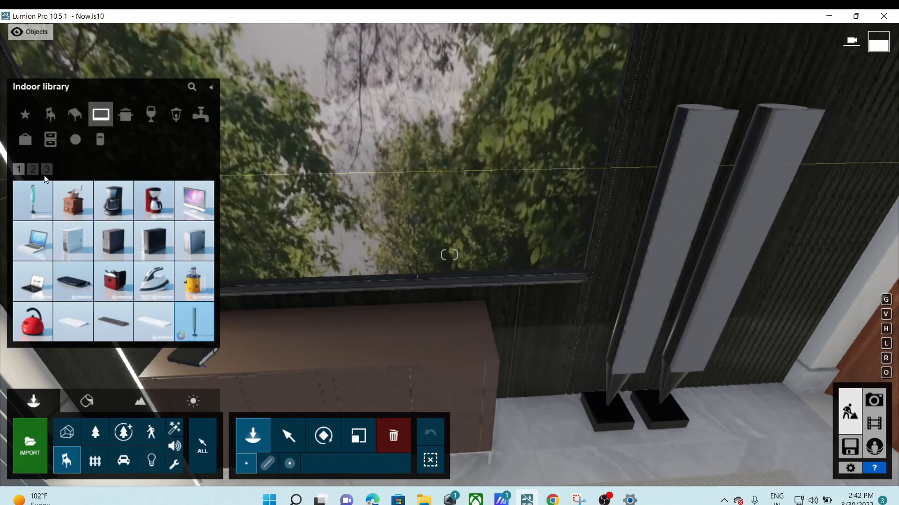
Place a black mobile phone from page 2 of the electronics models on the cabinet top, near the closed black book.
click(32, 169)
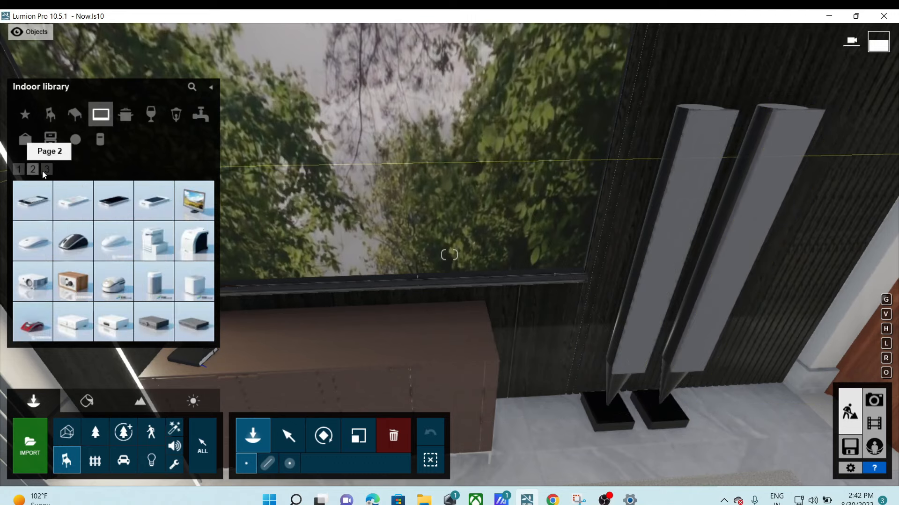
click(109, 201)
drag(355, 347, 337, 347)
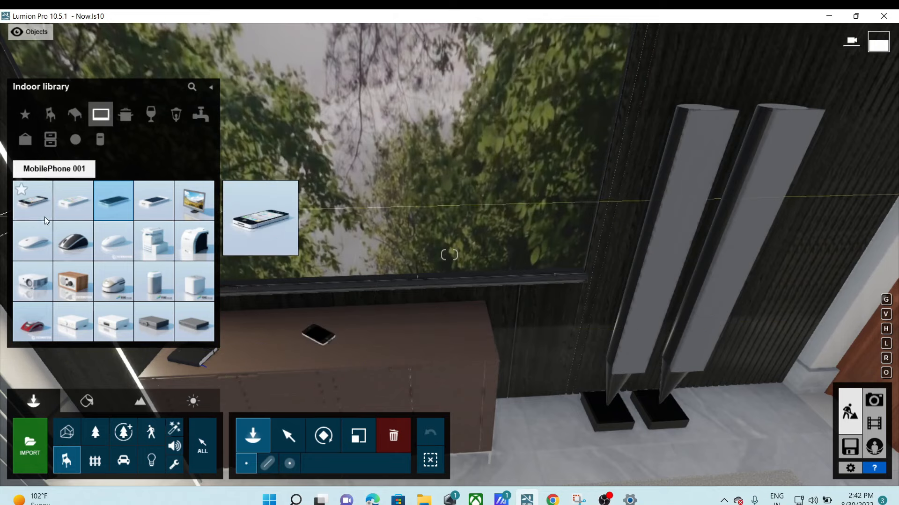
click(46, 168)
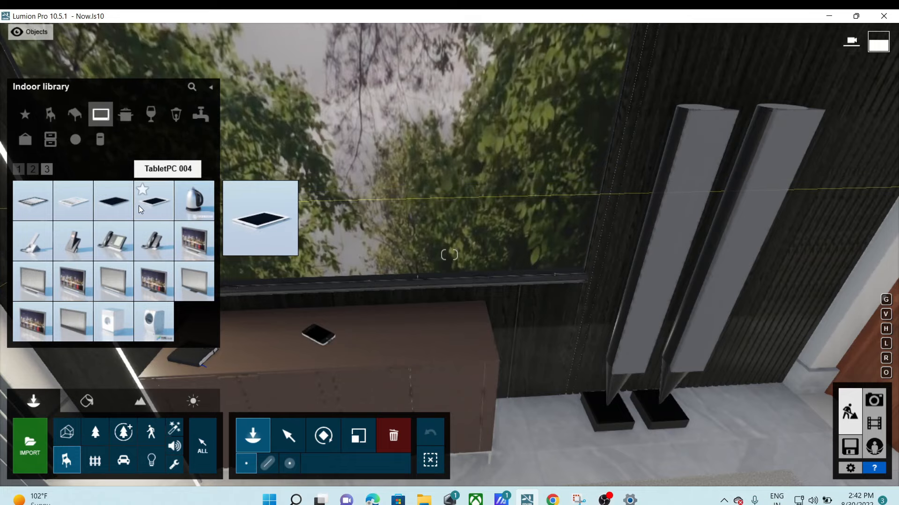
Frame the bed and window in the 9 - Photo preview with an 18.6 mm focal length and 0.77 m camera height, and update it.
right_drag(361, 336, 332, 387)
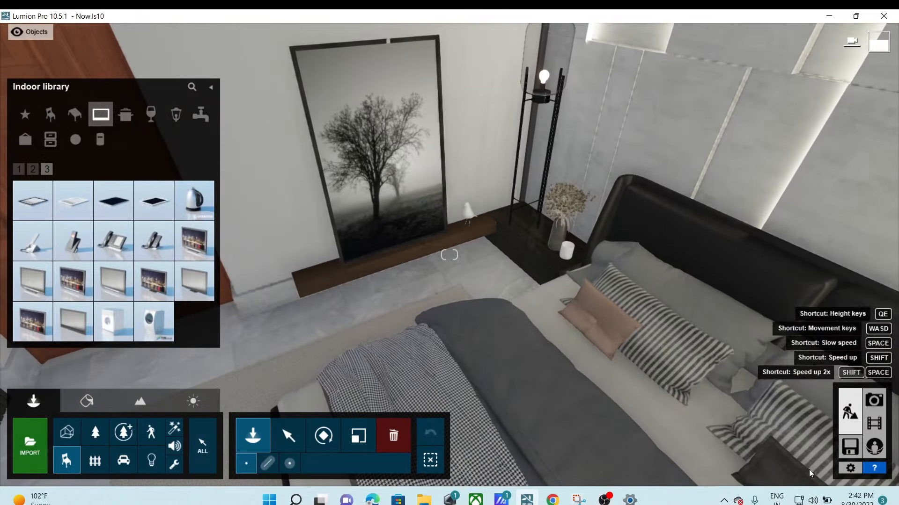
right_drag(447, 337, 448, 337)
right_drag(604, 334, 604, 335)
right_drag(387, 269, 387, 269)
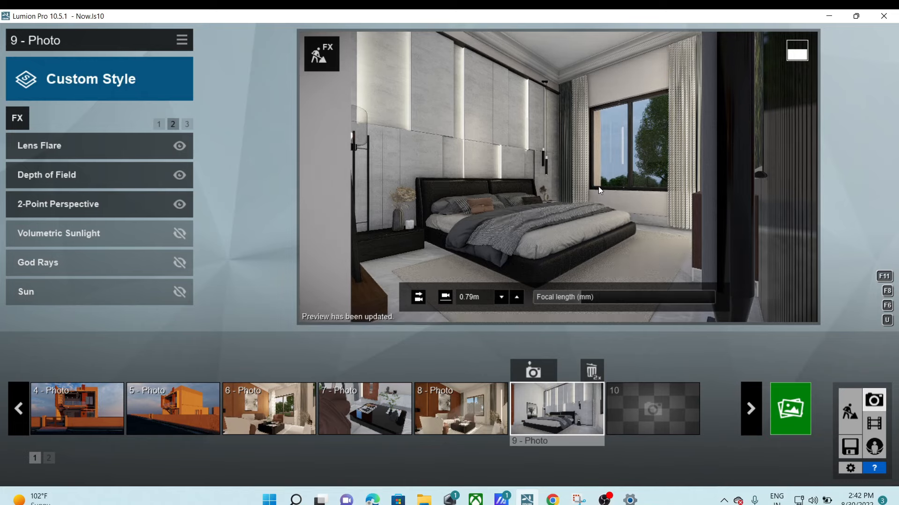
key(w)
key(w)
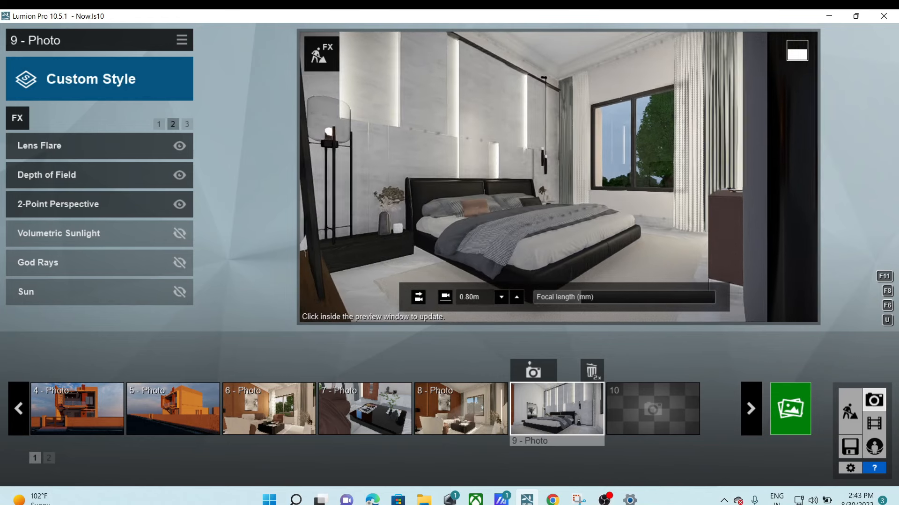
right_drag(598, 186, 592, 170)
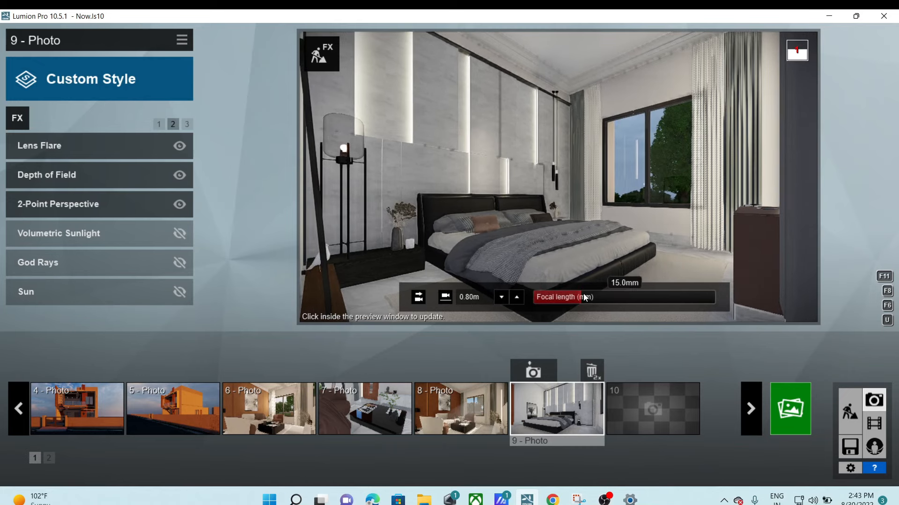
drag(583, 294, 591, 294)
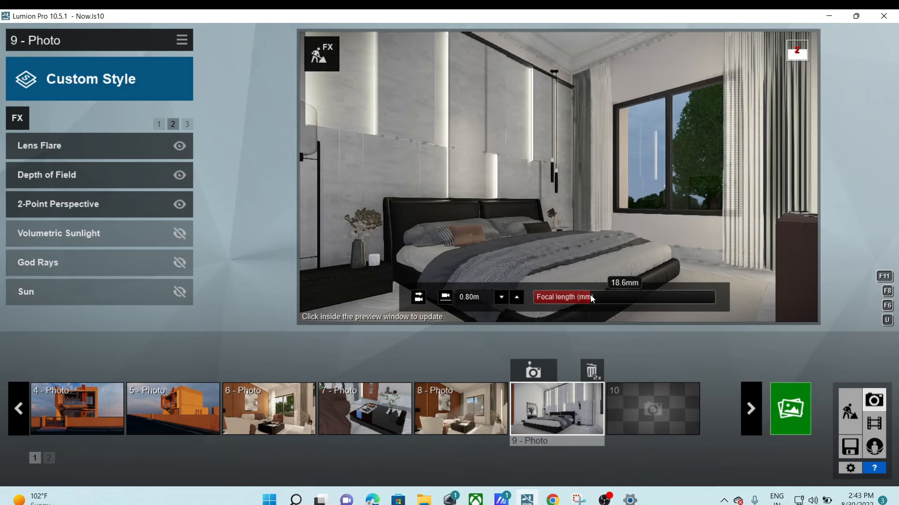
click(565, 236)
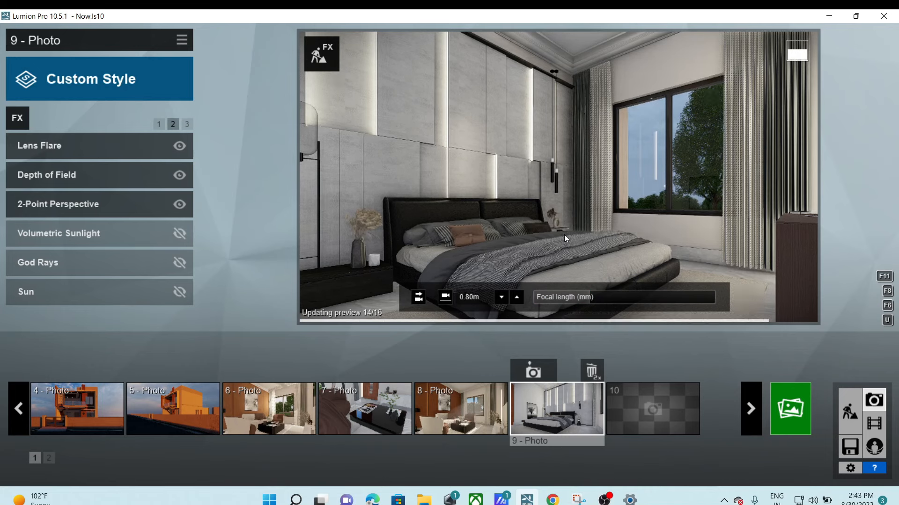
scroll(564, 235, down, 5)
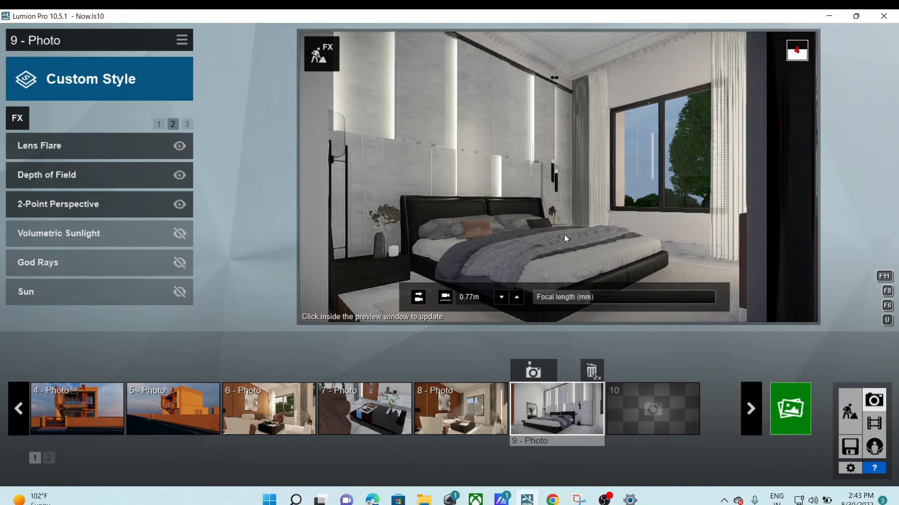
click(565, 235)
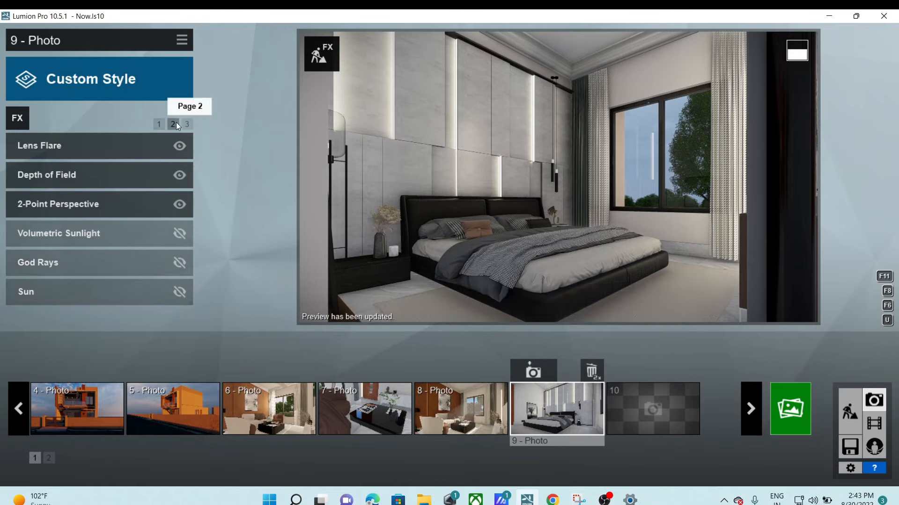
Set the Color Correction temperature of 9 - Photo to 0.0, raise its brightness slightly and update the preview.
click(159, 123)
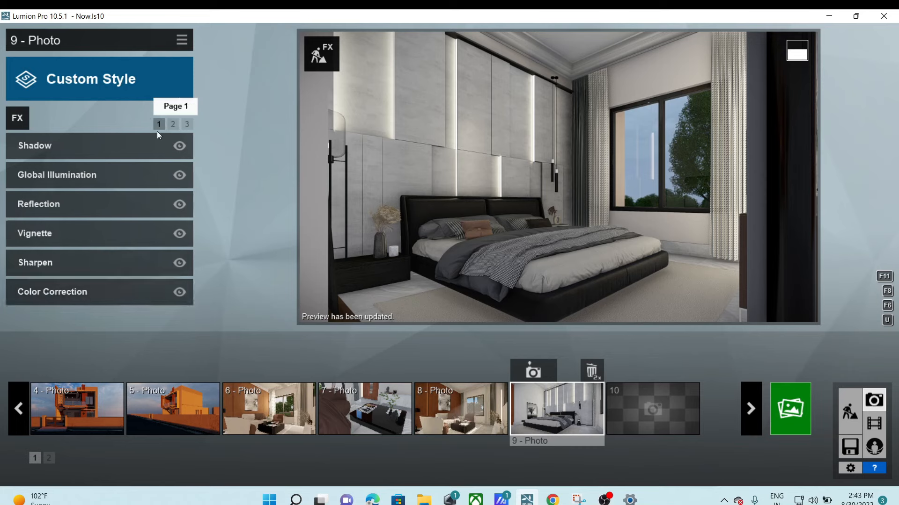
click(97, 294)
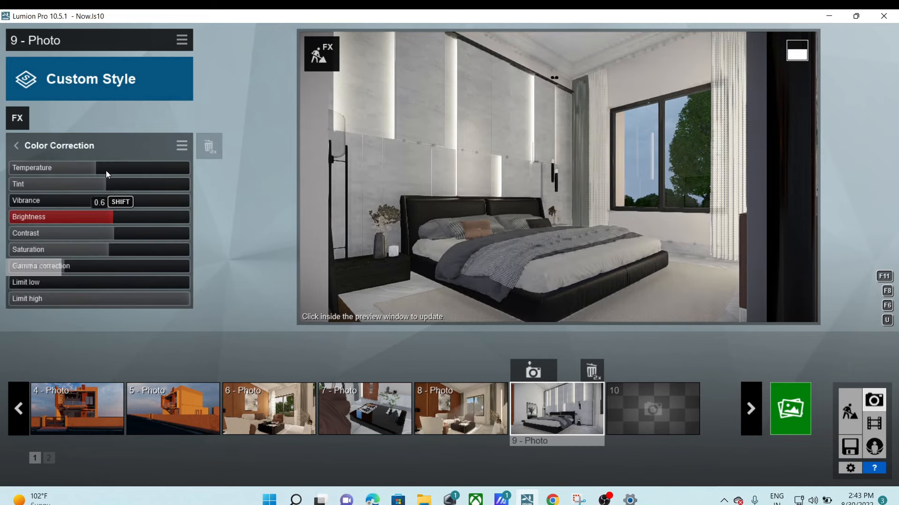
drag(100, 167, 100, 166)
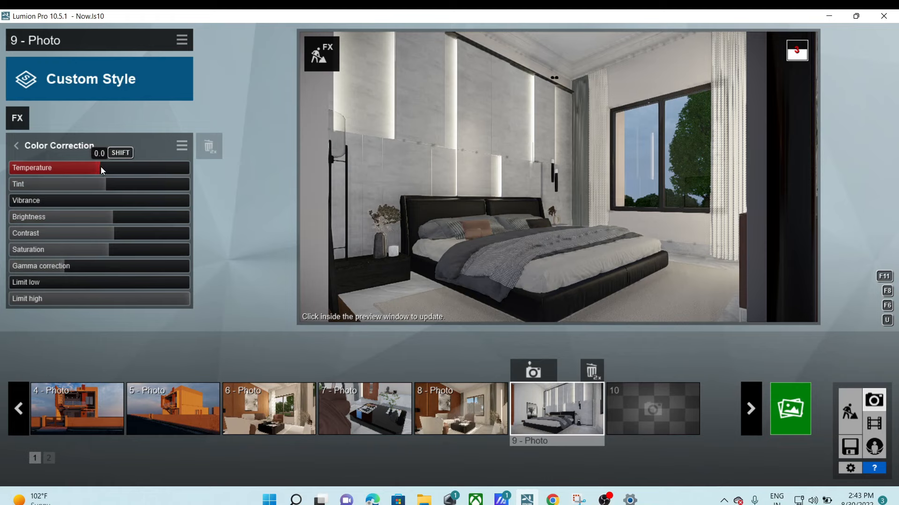
click(583, 227)
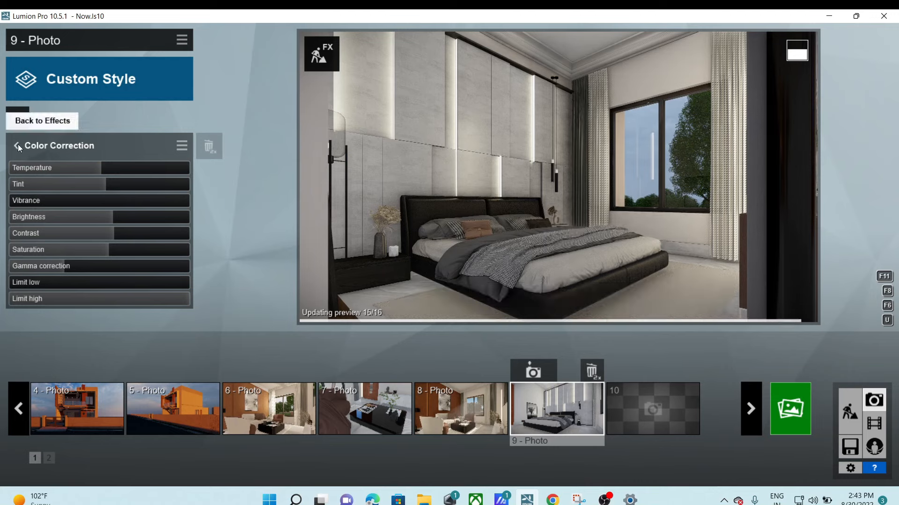
drag(116, 217, 118, 218)
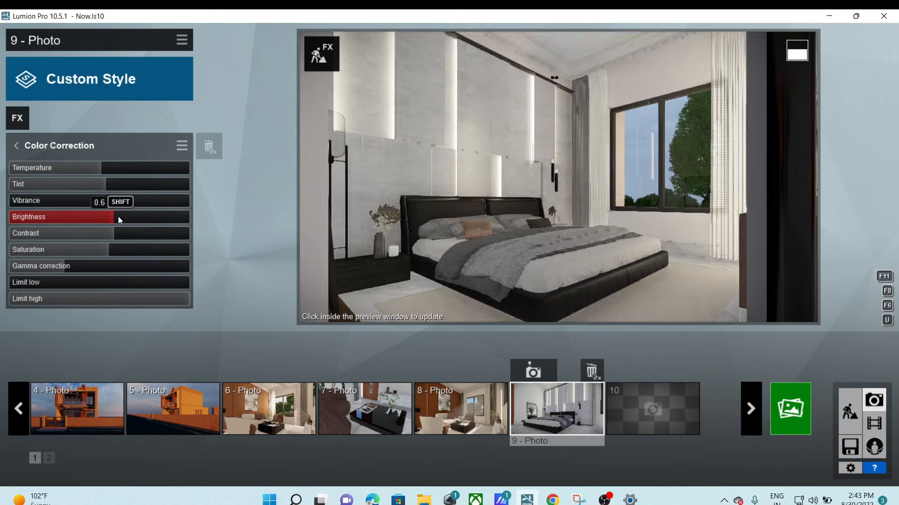
click(597, 208)
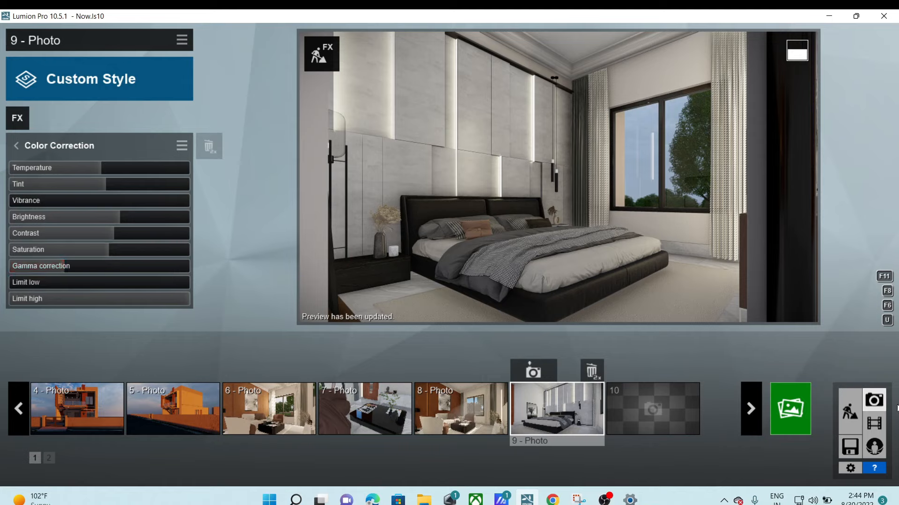
Place a Lamp05 spotlight at the lower end of each of the two black pendants above the window-side bedside table.
click(850, 411)
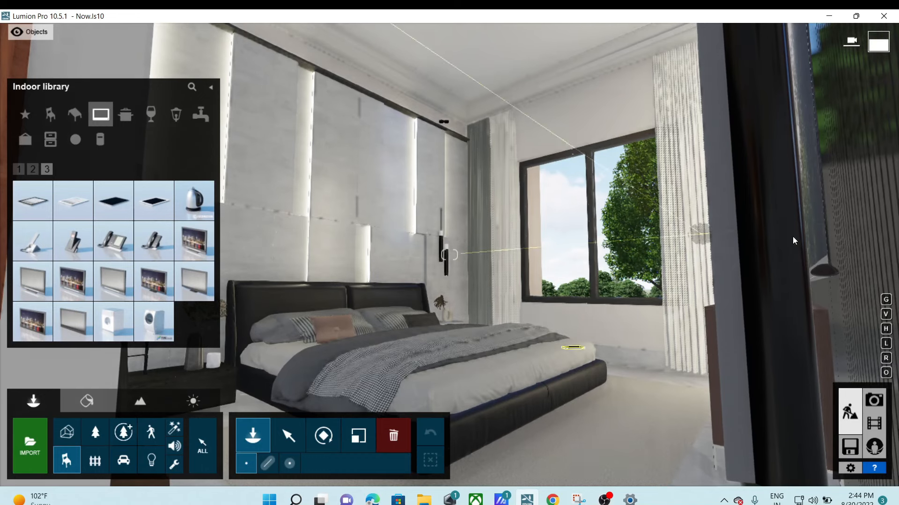
click(151, 460)
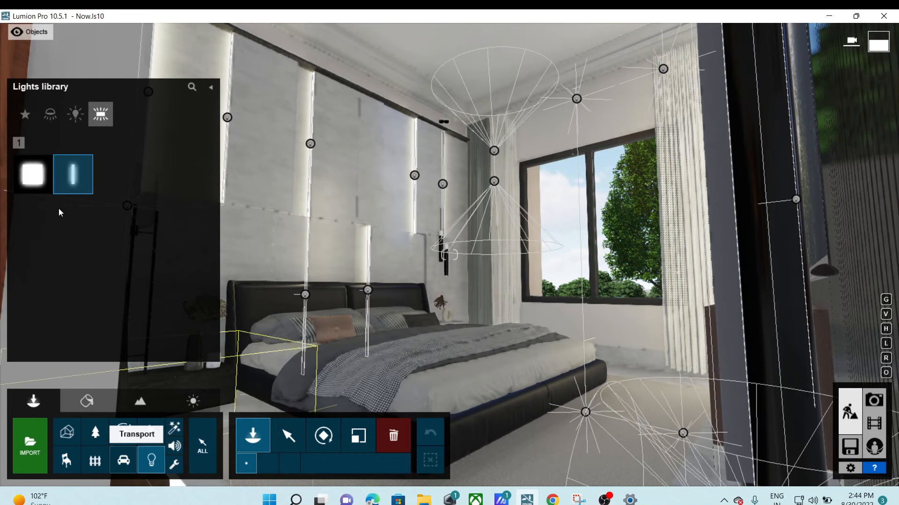
click(77, 115)
click(50, 114)
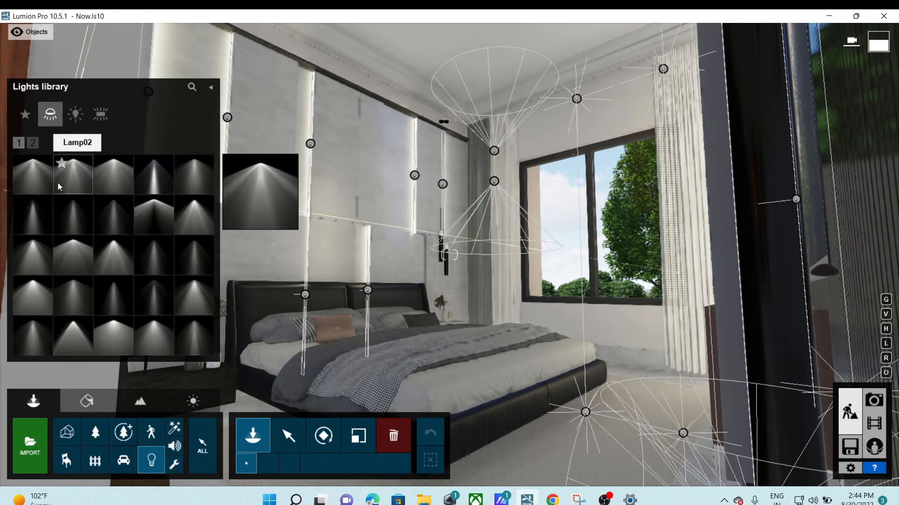
click(194, 177)
right_drag(481, 304, 483, 228)
key(w)
key(w)
key(s)
click(482, 231)
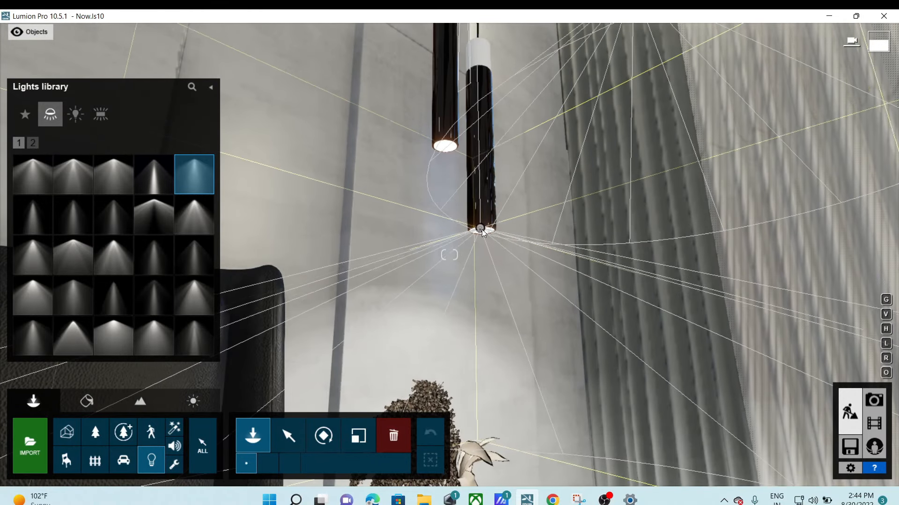
click(445, 148)
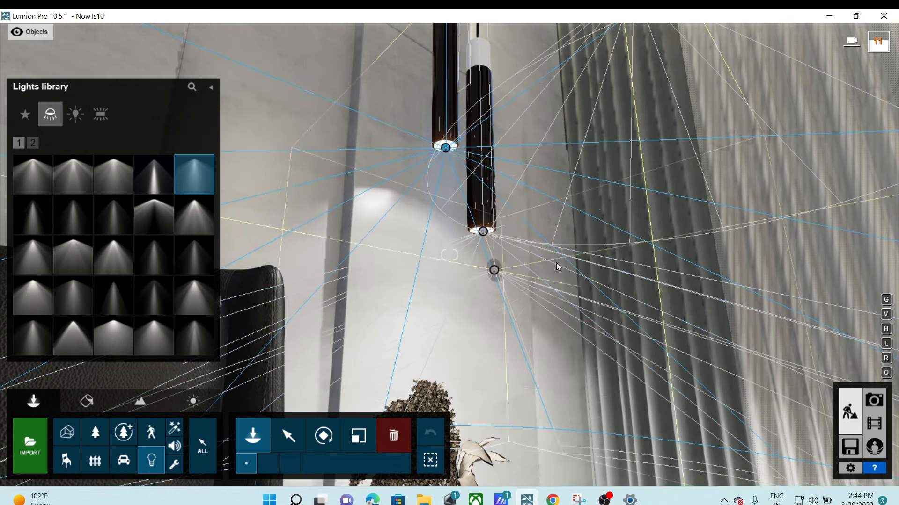
Select both Lamp05 spotlights under the pendants, lower their brightness slightly and give them a pale yellow colour.
key(e)
click(288, 432)
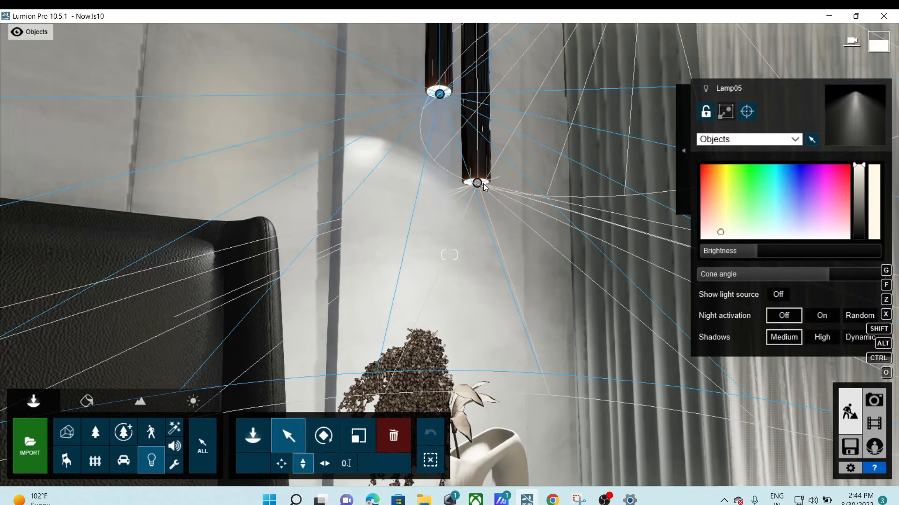
drag(757, 247, 746, 251)
click(724, 221)
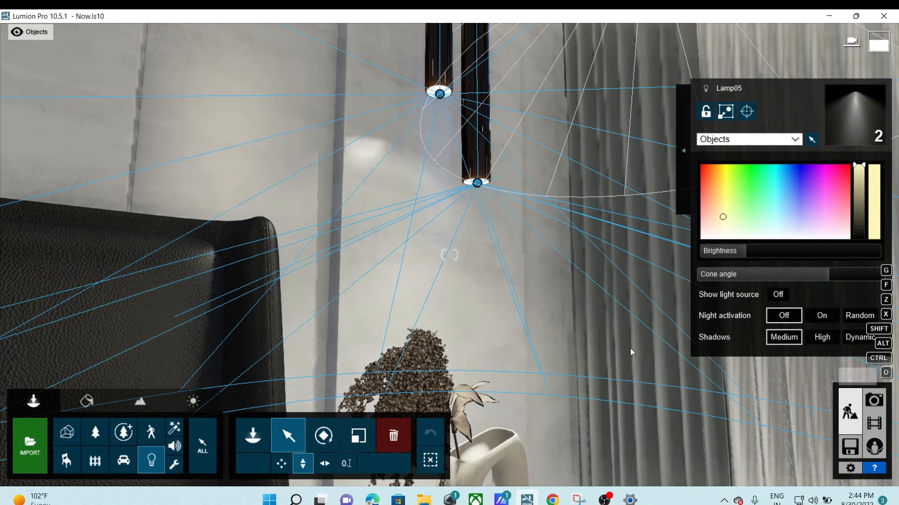
Check the new pendant lighting from a wider view of the bed and in an updated 9 - Photo preview.
key(s)
right_drag(705, 406, 685, 381)
key(s)
key(w)
key(s)
key(s)
key(w)
key(d)
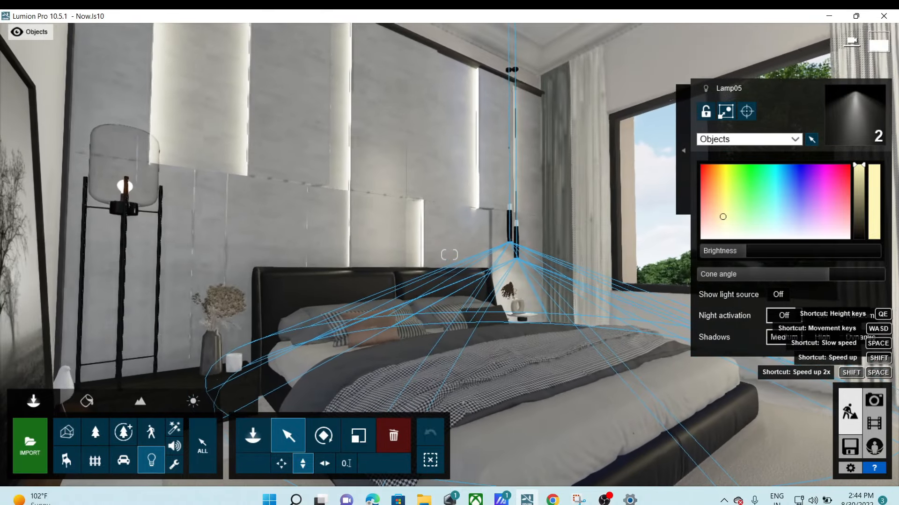
right_drag(841, 372, 842, 374)
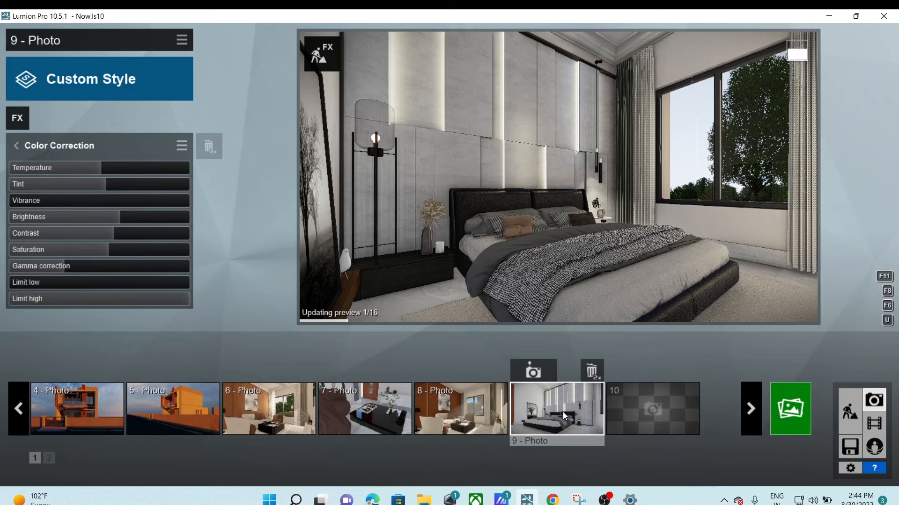
Preview 9 - Photo from behind the wooden cabinet and examine the wooden door and dark slatted TV wall up close.
key(shift+9)
click(614, 244)
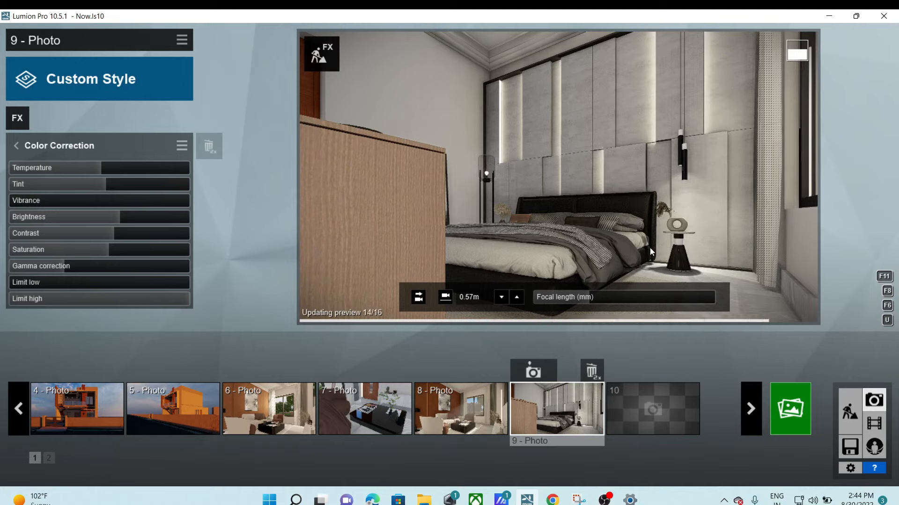
key(w)
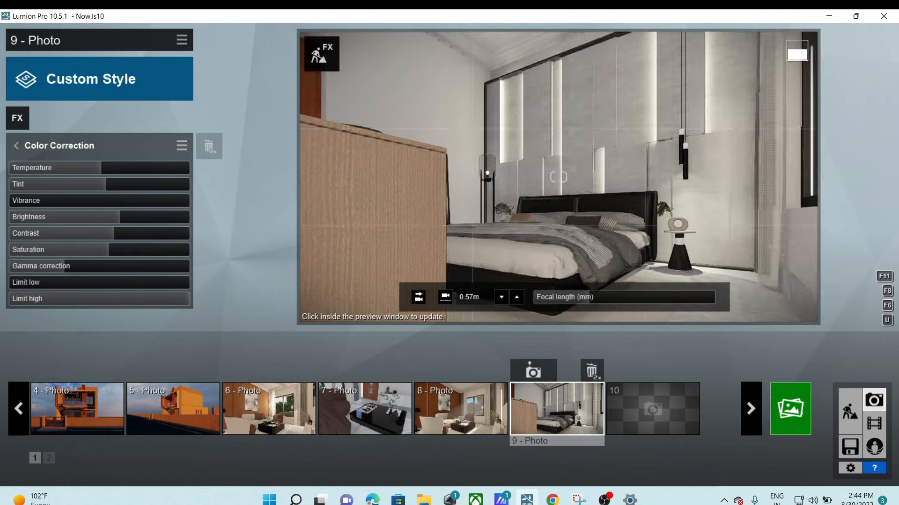
key(w)
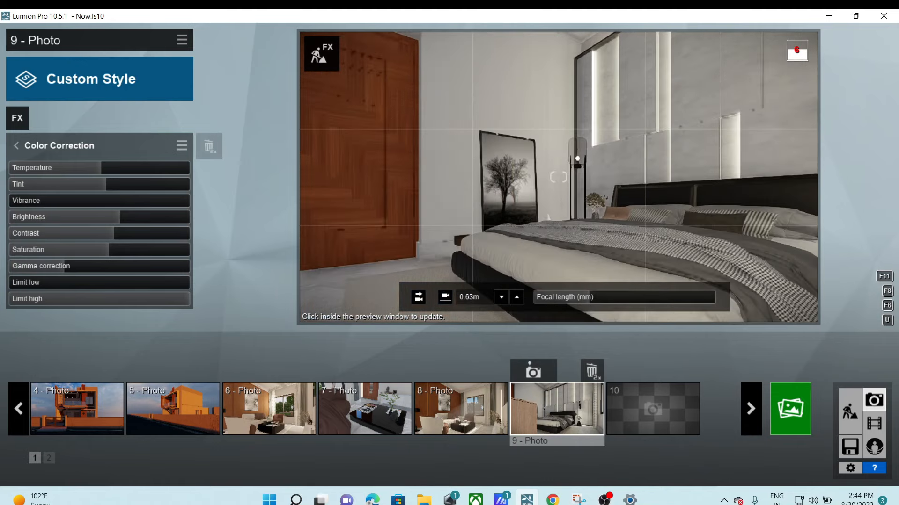
key(w)
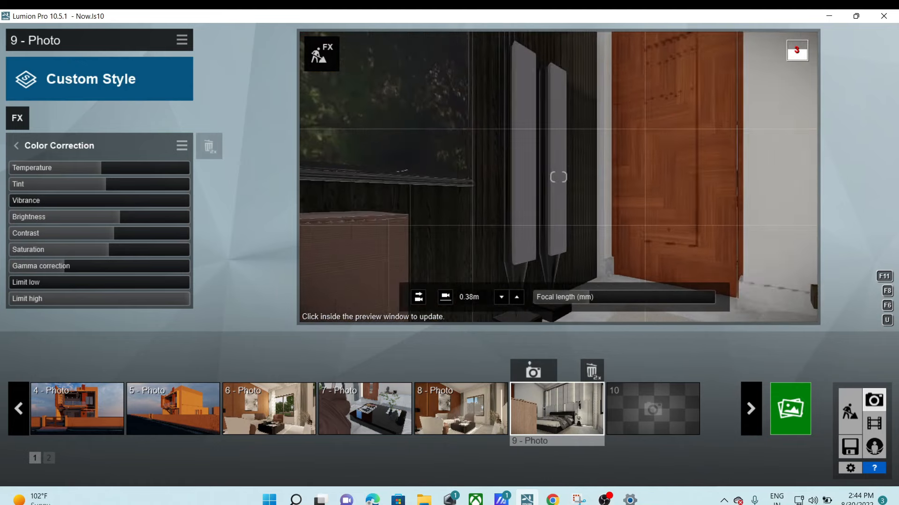
key(w)
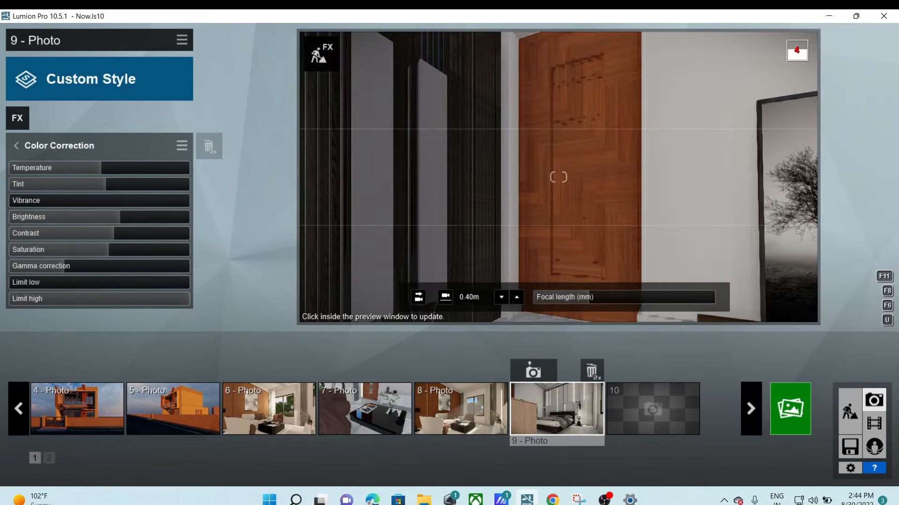
key(w)
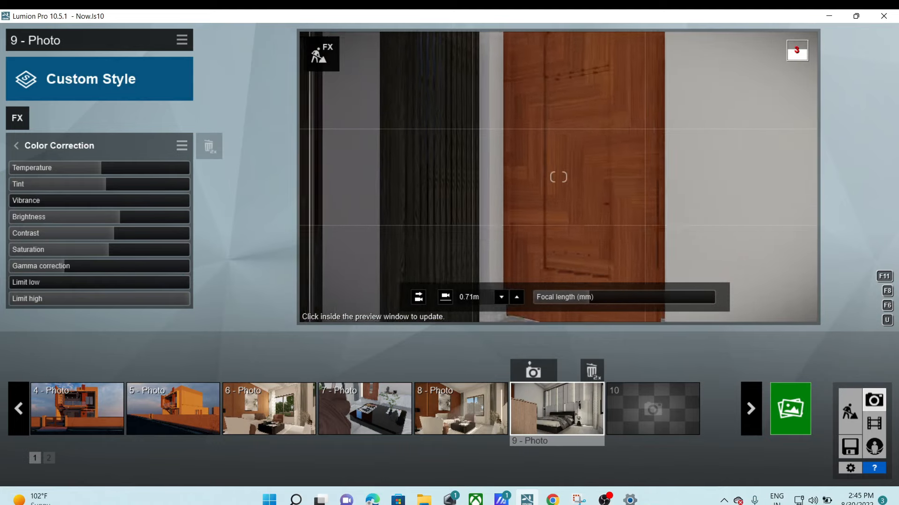
right_drag(558, 177, 565, 158)
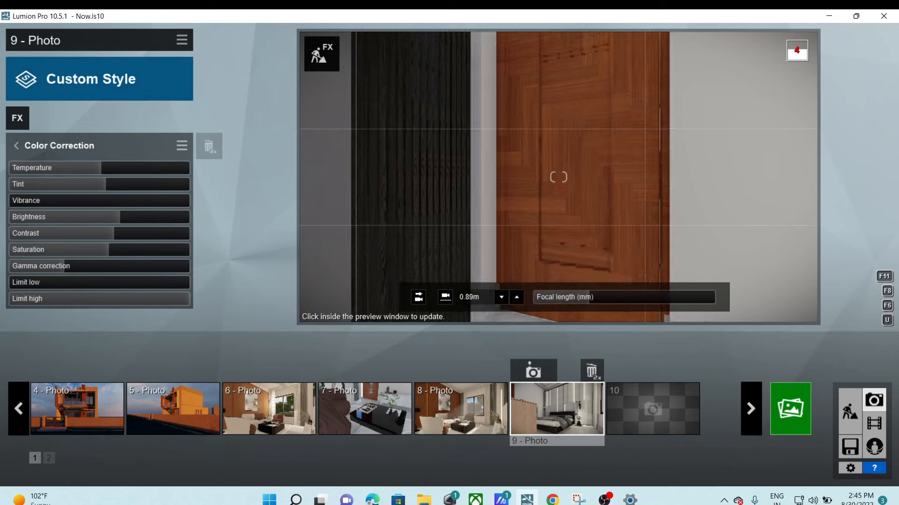
key(w)
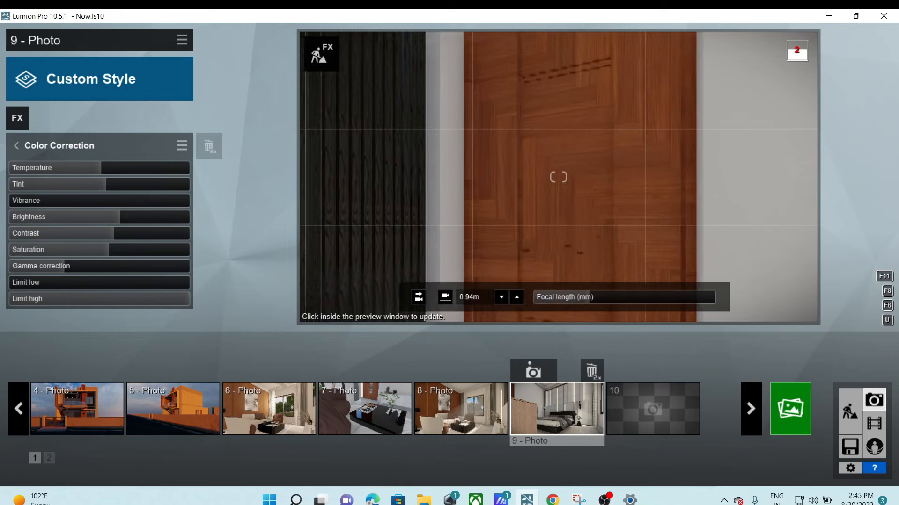
Reframe 9 - Photo as a wide view of the bed, panelled headboard wall, floor lamp and window.
right_drag(327, 154, 623, 186)
key(w)
right_drag(468, 201, 544, 214)
right_drag(558, 177, 627, 178)
right_drag(487, 281, 588, 296)
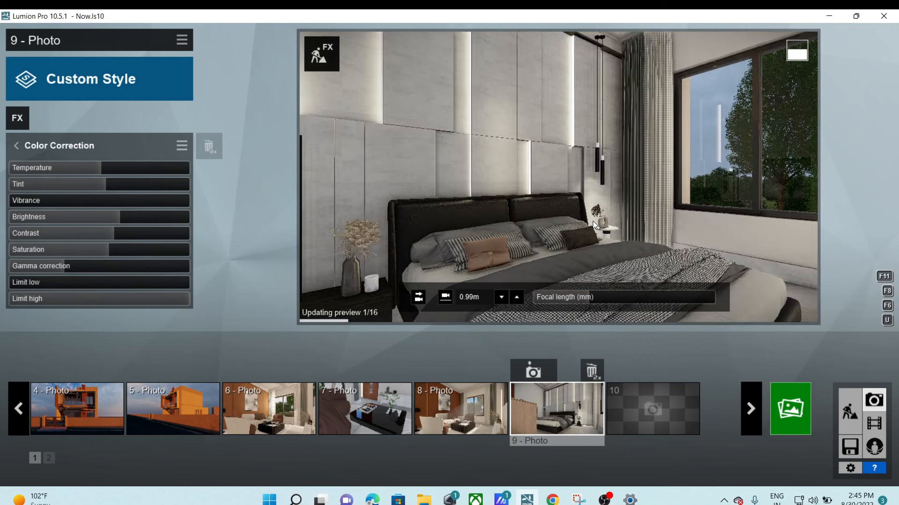
key(s)
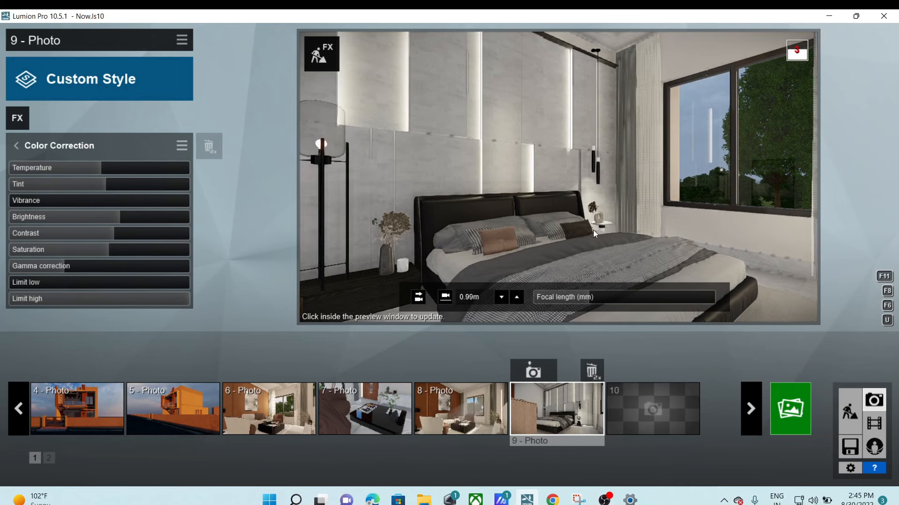
key(s)
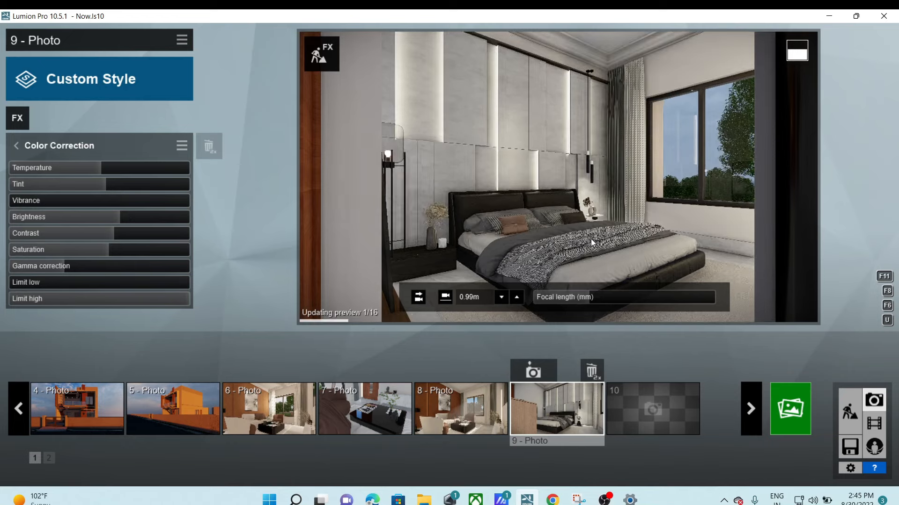
key(w)
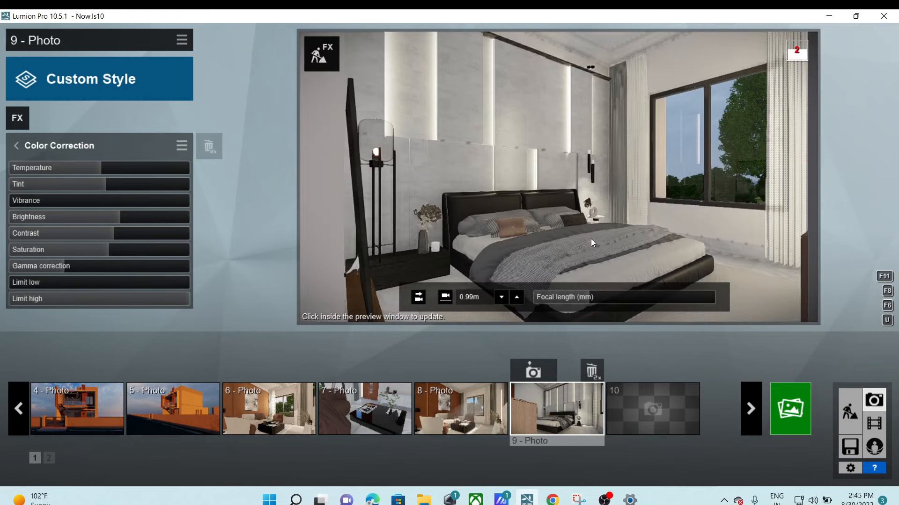
right_drag(591, 239, 595, 214)
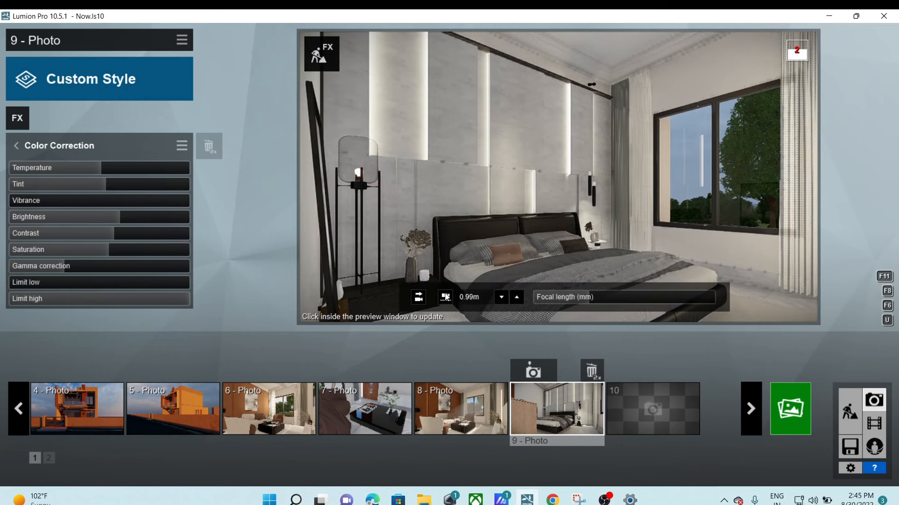
Level the 9 - Photo camera horizontally, set its eye height to 0.99 m and update the preview.
click(419, 297)
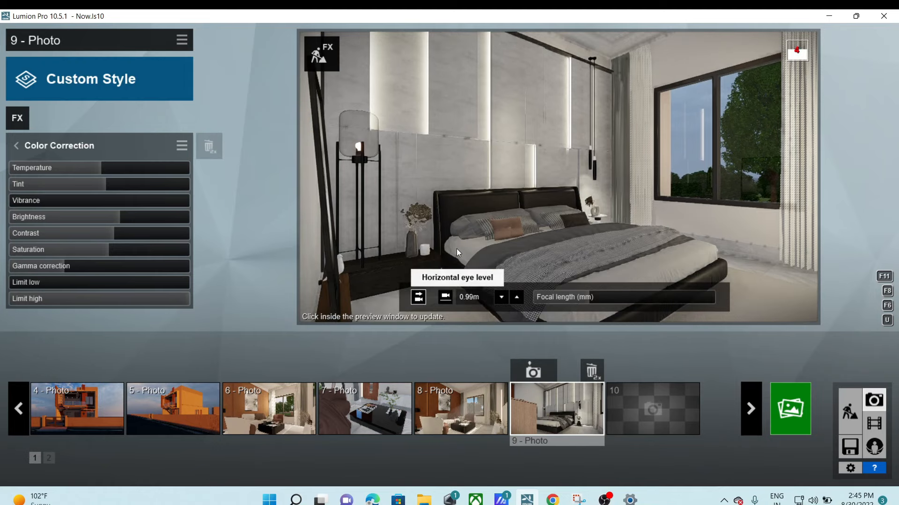
click(501, 297)
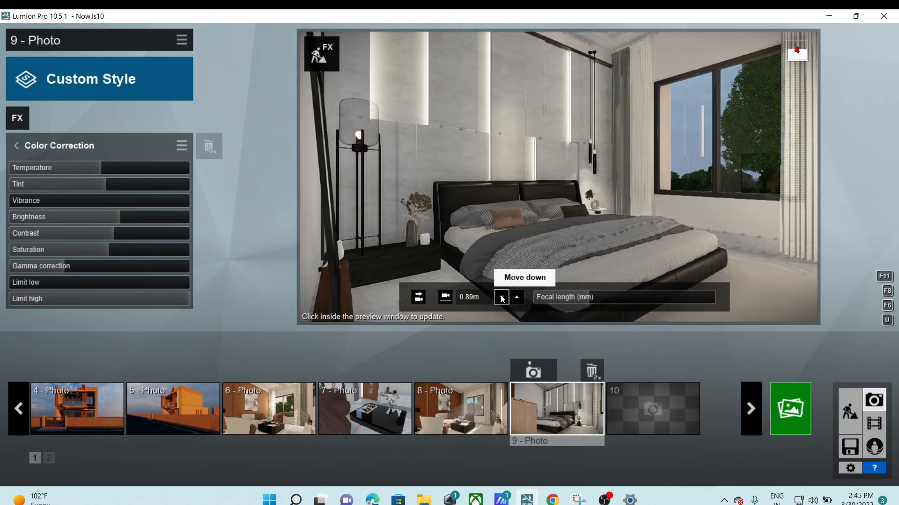
right_drag(568, 206, 600, 183)
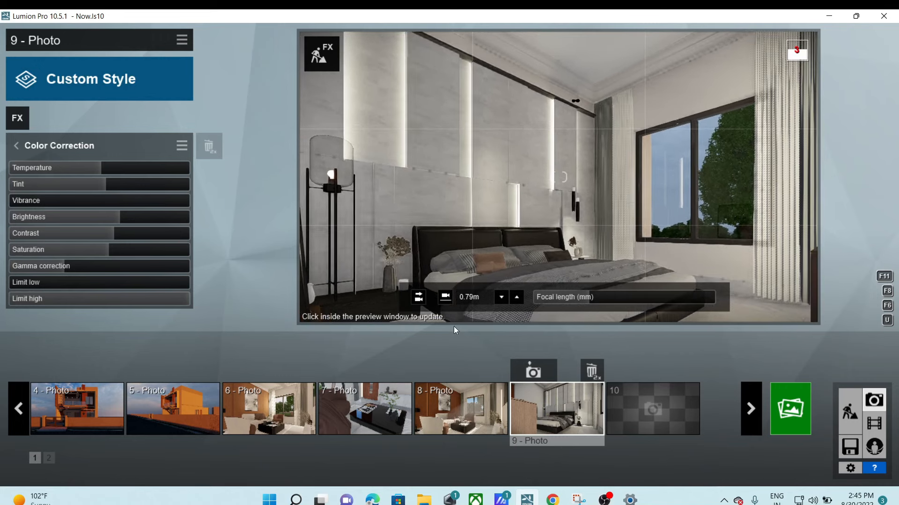
click(419, 297)
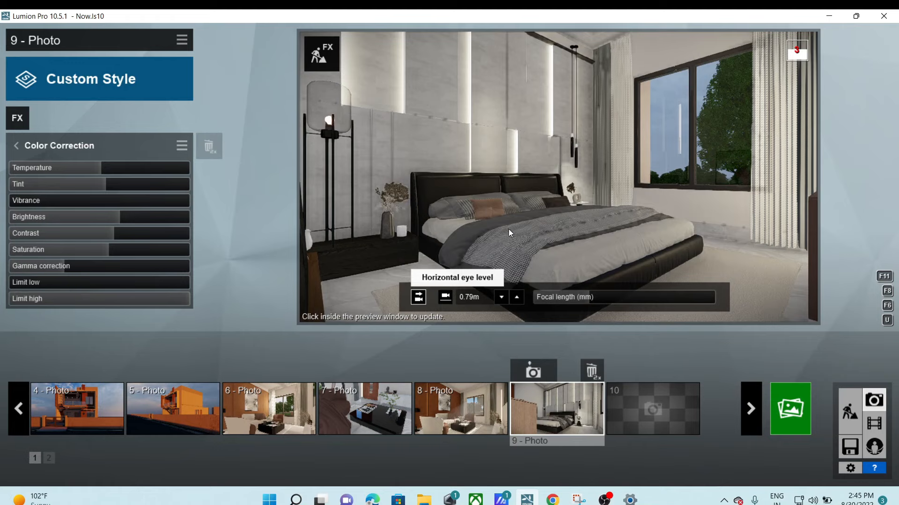
click(517, 296)
click(518, 296)
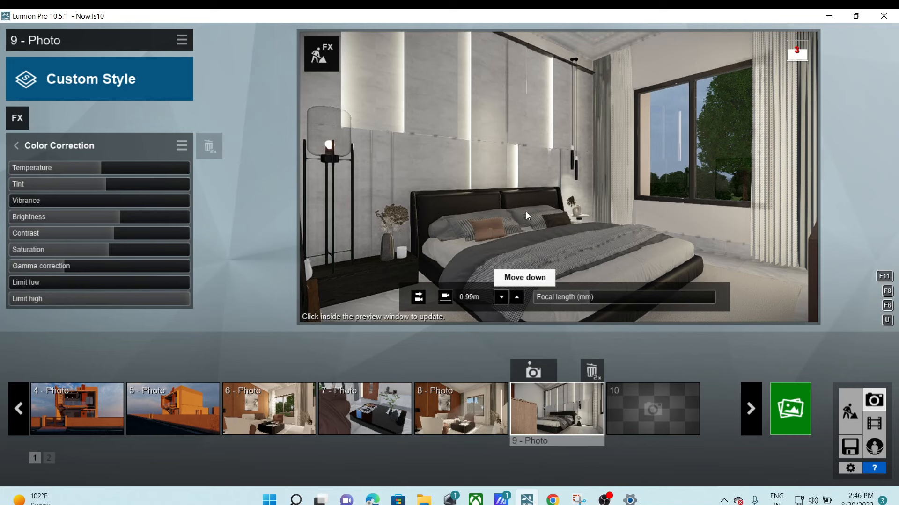
click(552, 242)
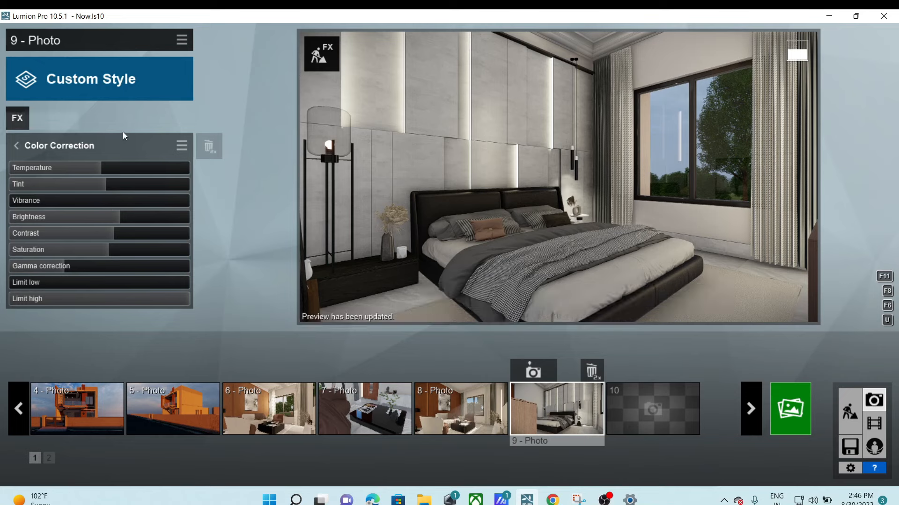
Set the Color Correction saturation of 9 - Photo to 1.2.
click(16, 145)
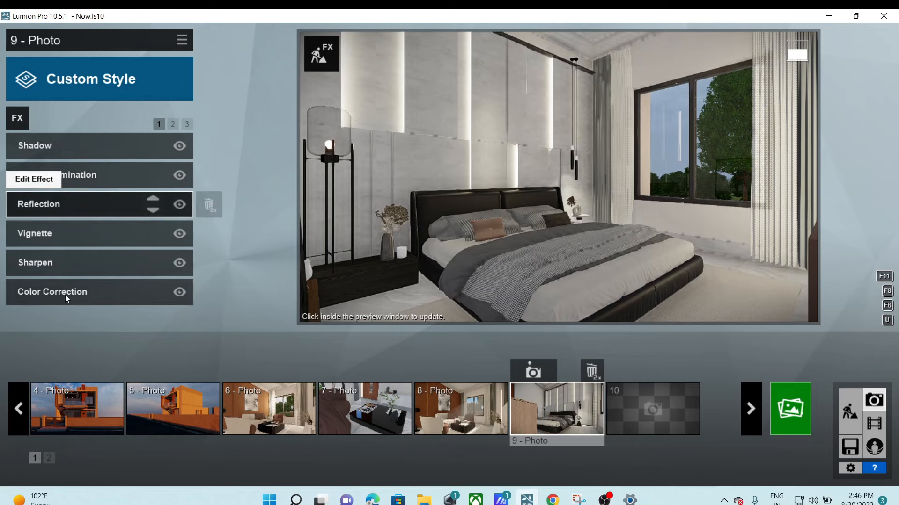
click(65, 295)
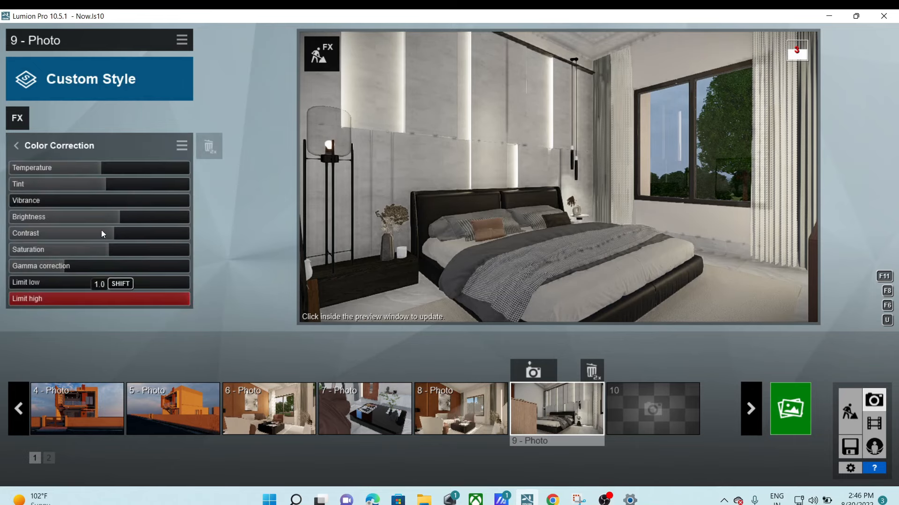
click(118, 250)
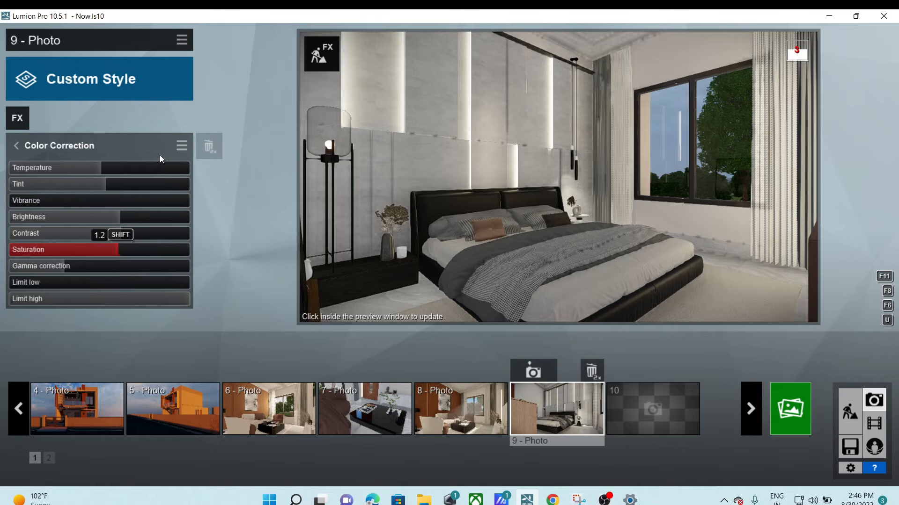
click(17, 144)
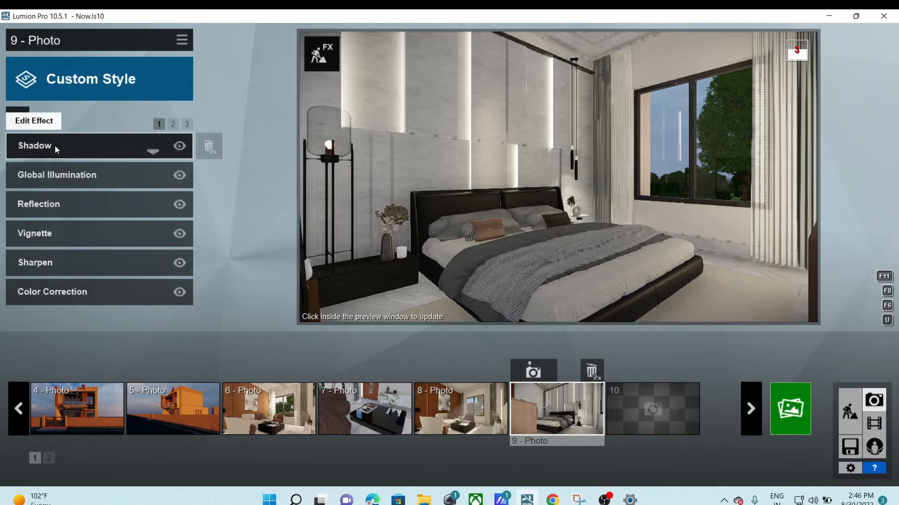
Change the Real Skies sky of 9 - Photo to Morning 2 and update the preview.
click(186, 124)
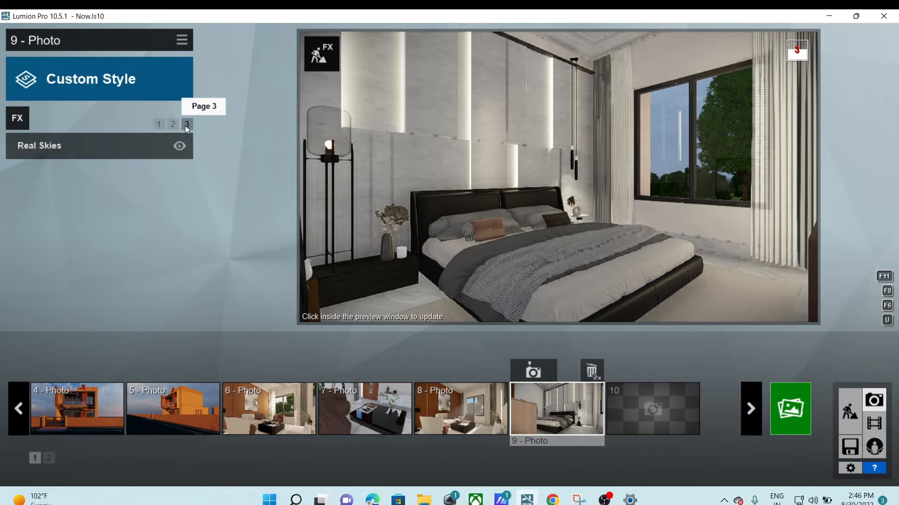
click(137, 150)
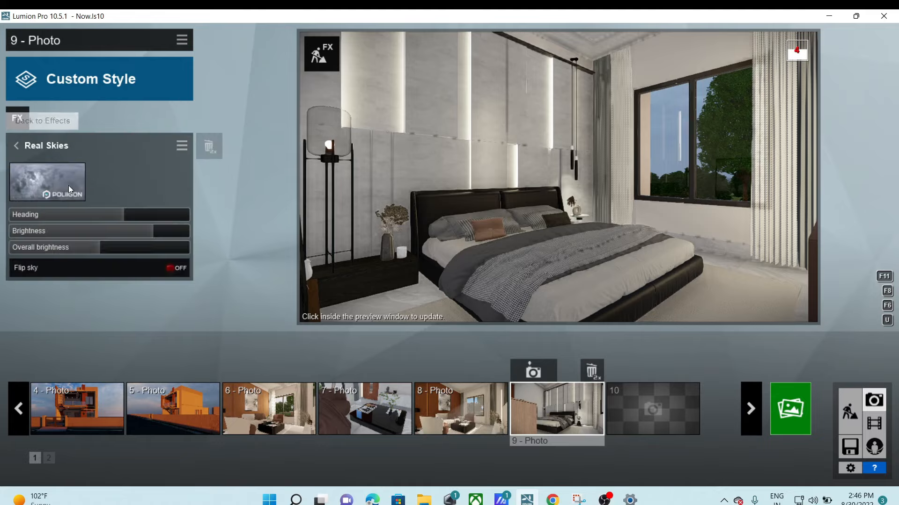
click(80, 192)
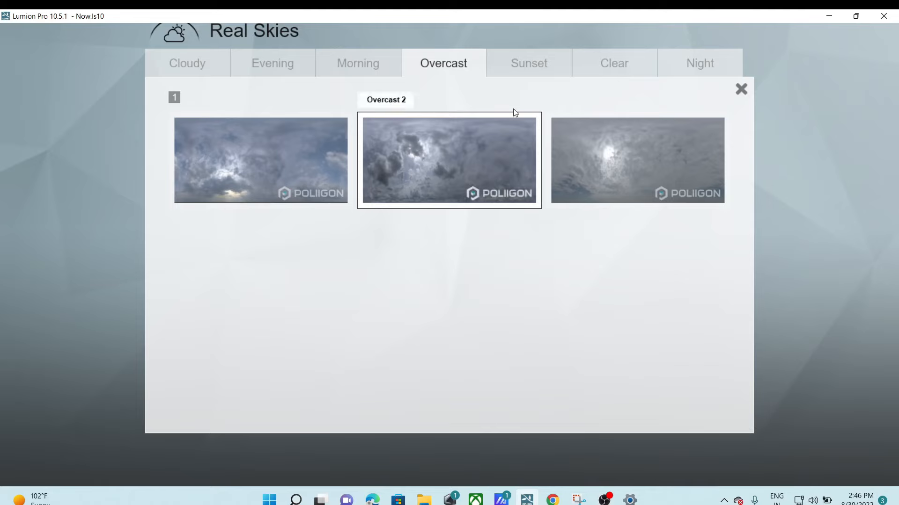
click(378, 66)
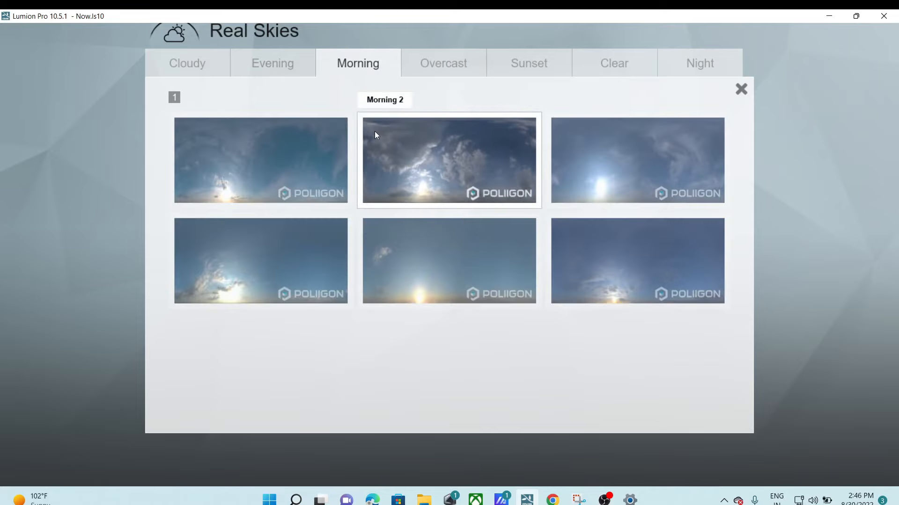
click(393, 176)
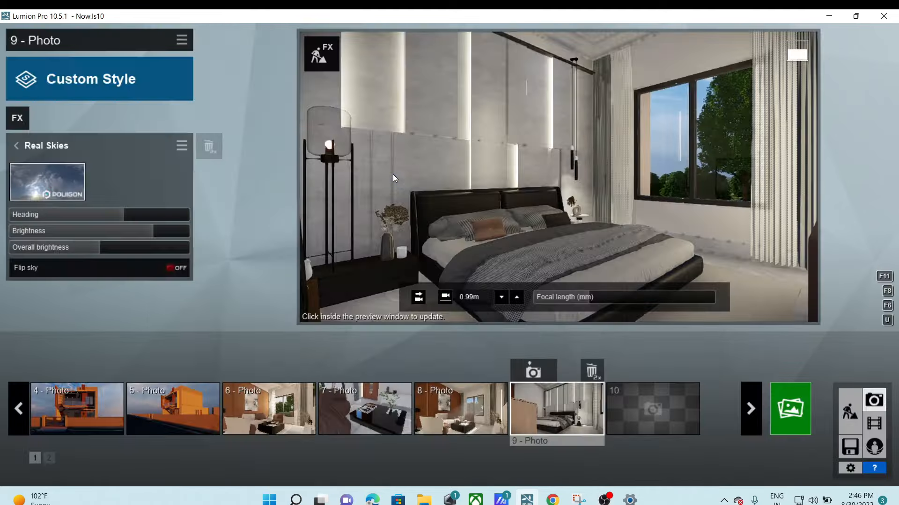
click(393, 175)
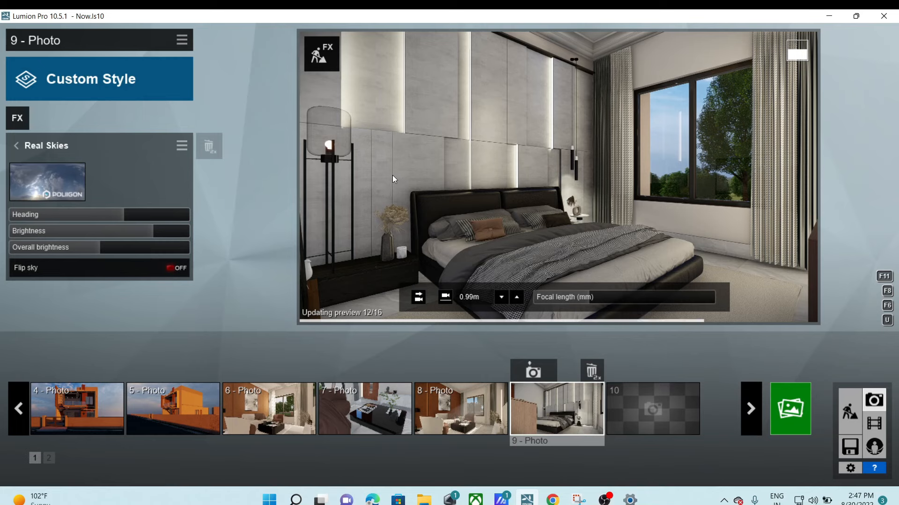
Rotate the Real Skies heading to 166.0° and update the preview.
mouse_move(124, 218)
drag(125, 218, 187, 214)
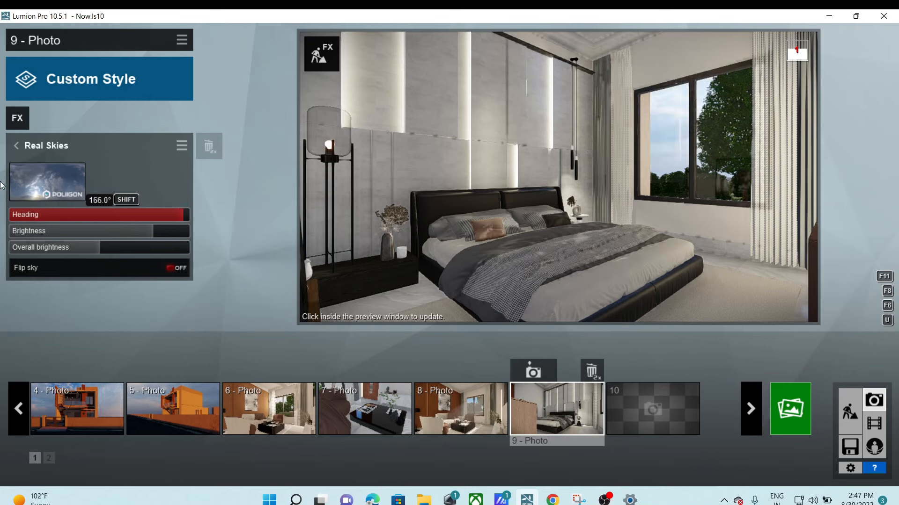
click(659, 232)
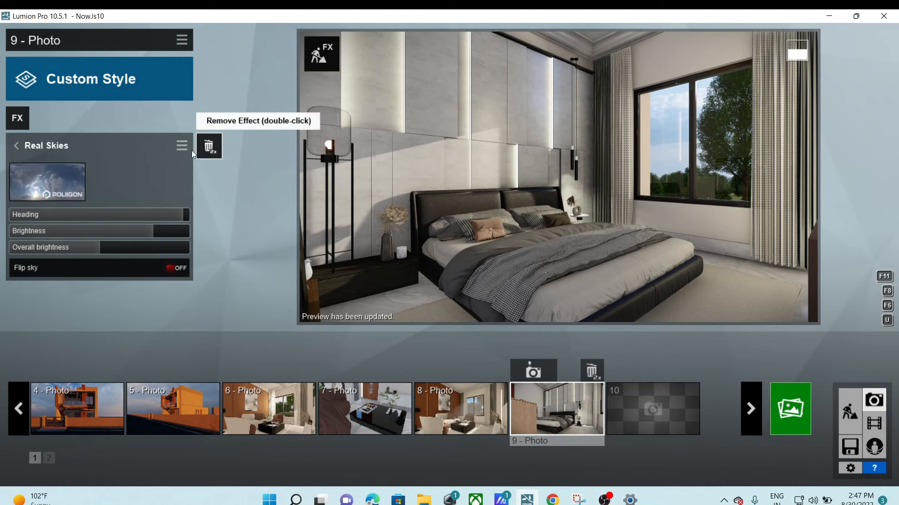
Browse the Clear and Night skies and apply the plain dark blue Night sky to 9 - Photo.
click(75, 181)
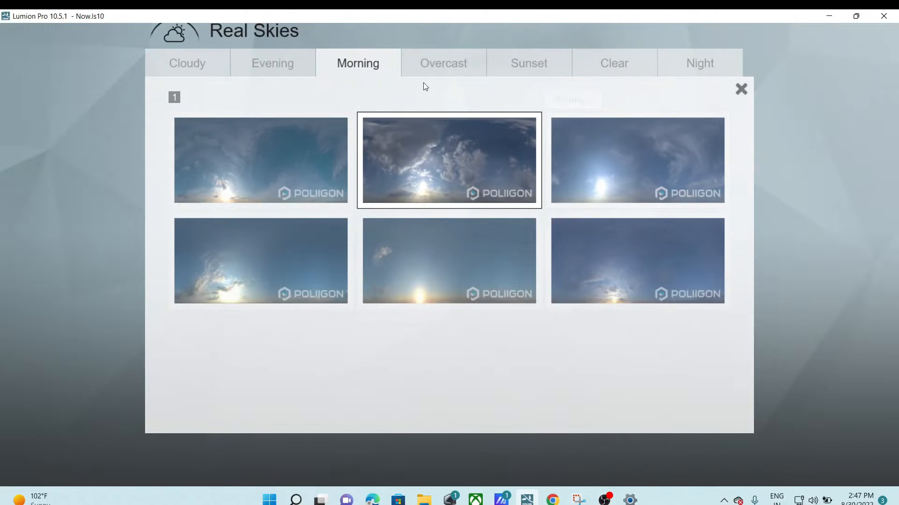
click(614, 67)
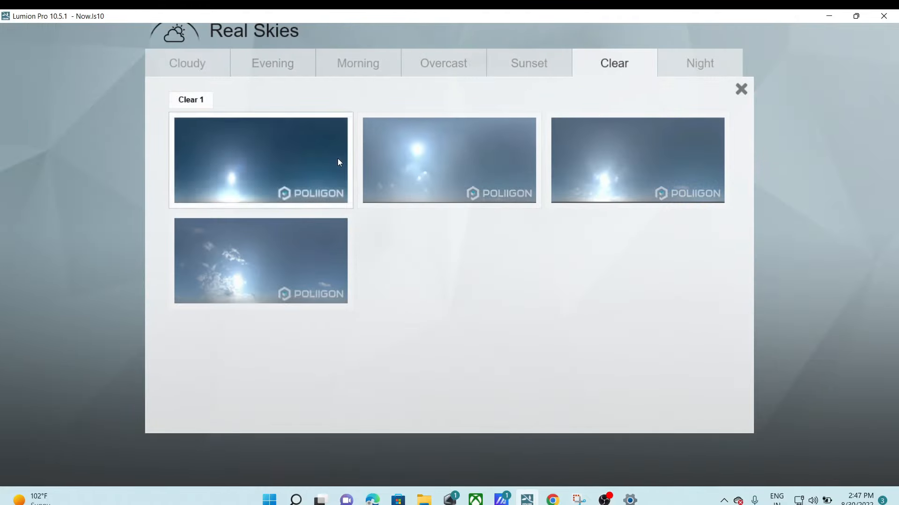
click(681, 65)
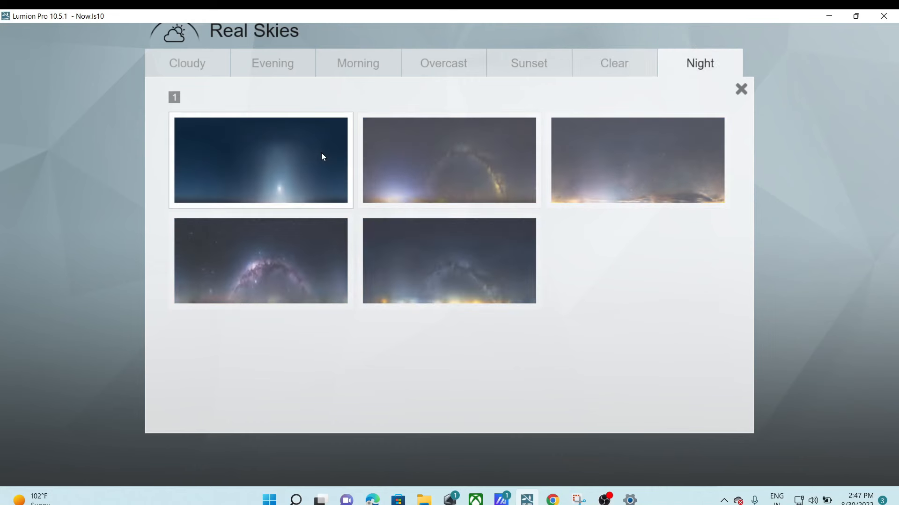
click(334, 168)
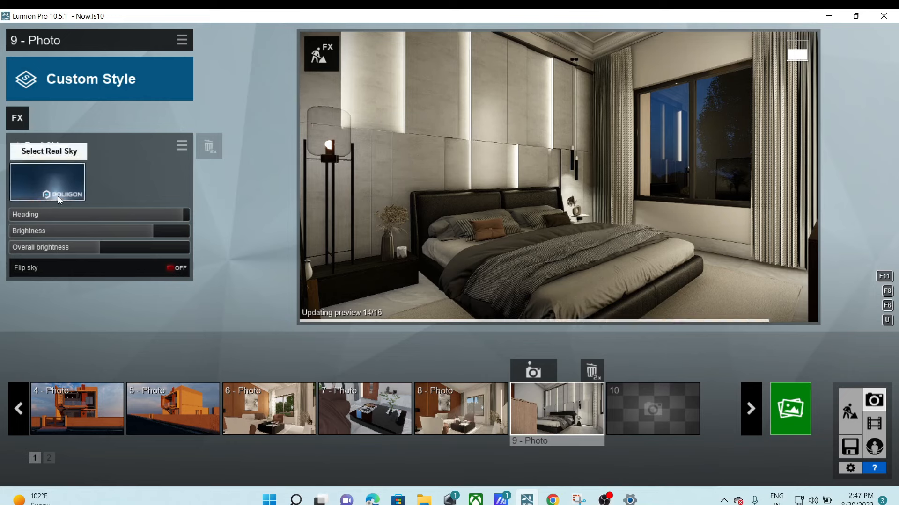
Change the Real Skies sky of 9 - Photo to Clear 2.
click(70, 197)
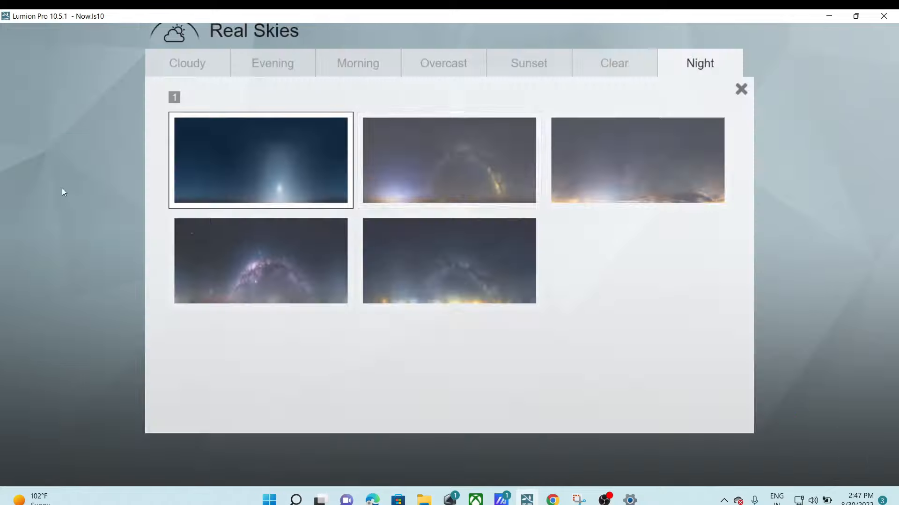
click(605, 68)
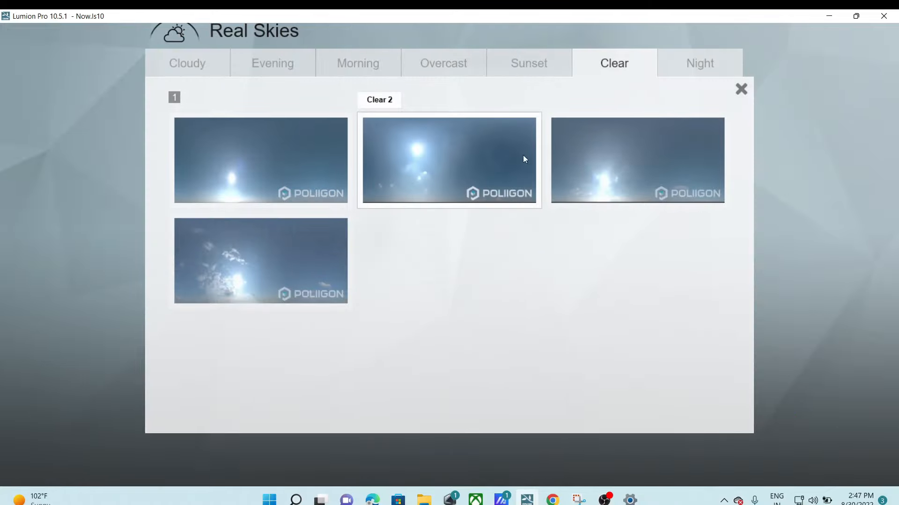
click(487, 174)
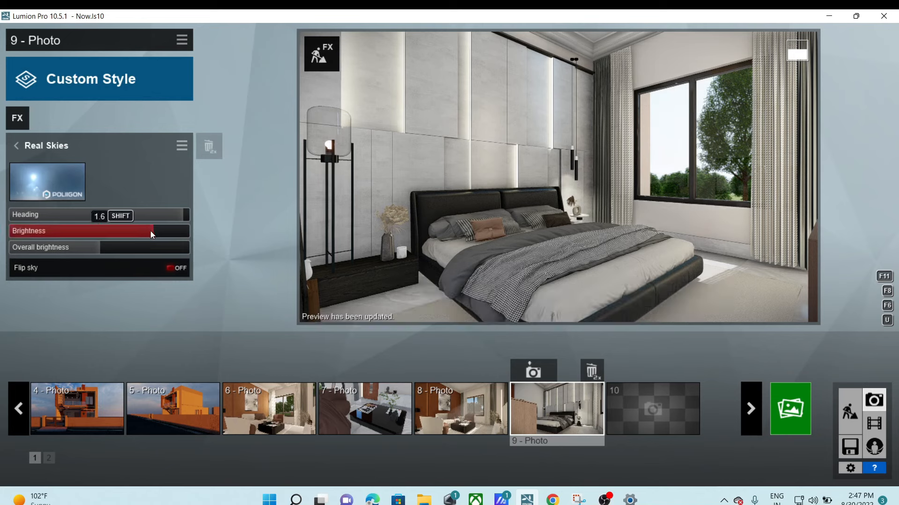
Set the Real Skies brightness of 9 - Photo to 1.3 and update the preview.
drag(150, 232, 149, 234)
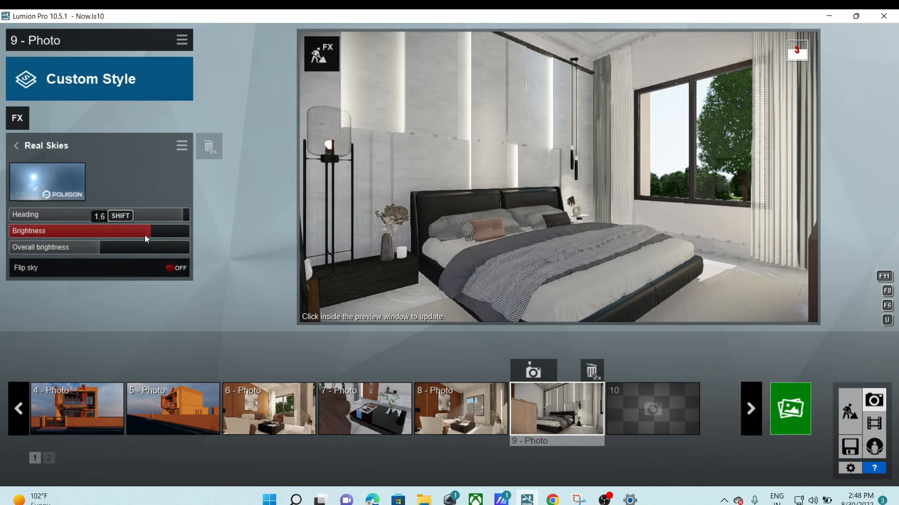
drag(133, 237, 127, 237)
click(126, 234)
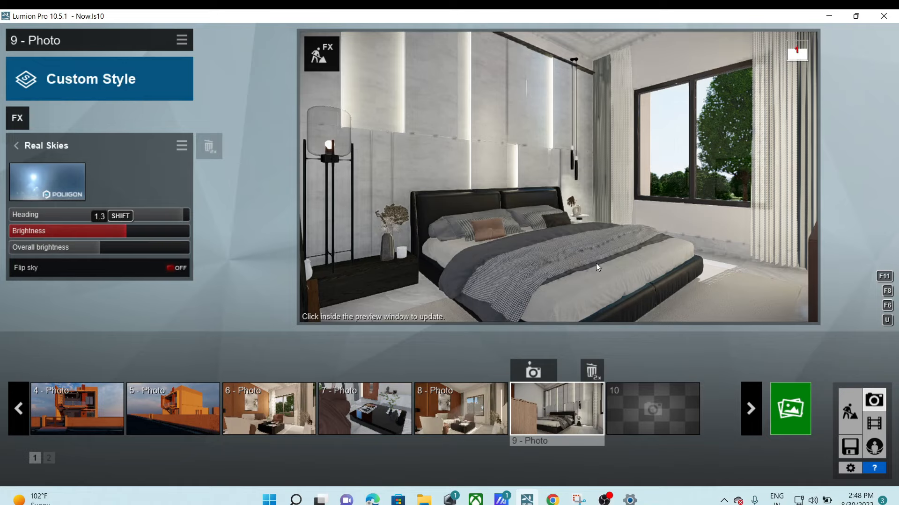
mouse_move(597, 263)
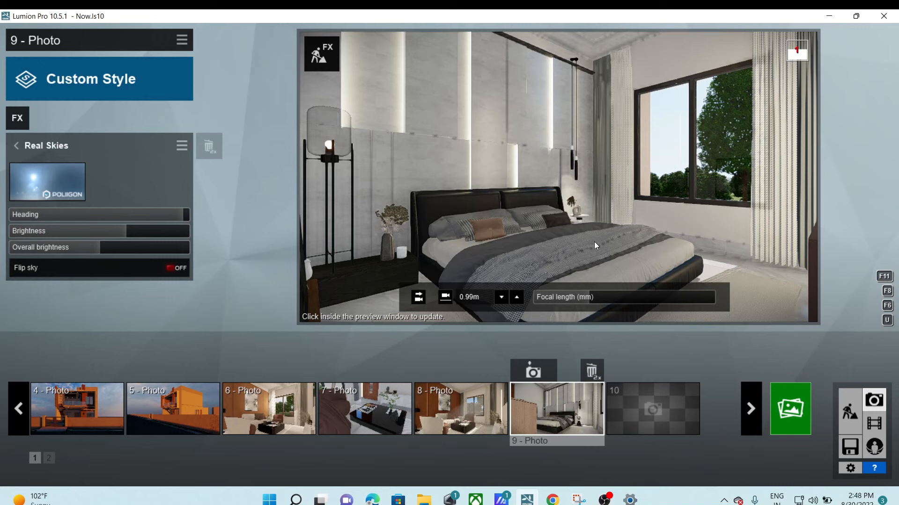
click(594, 243)
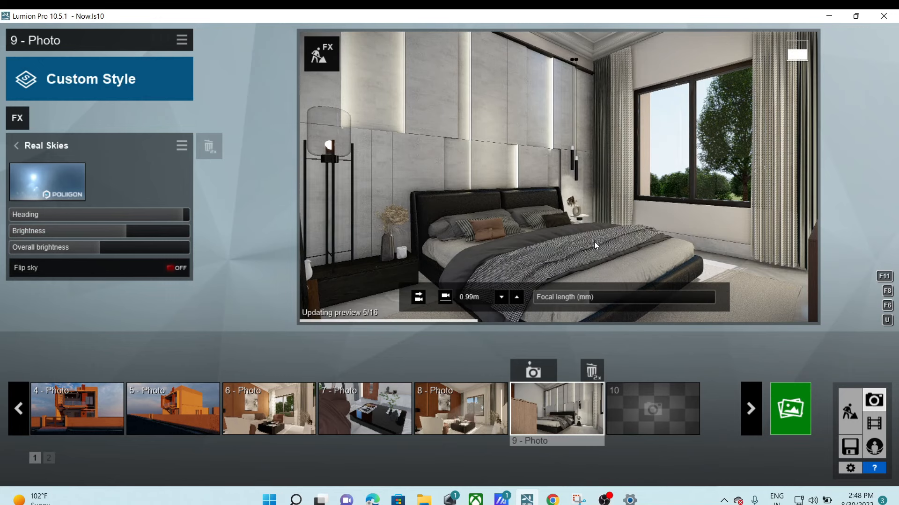